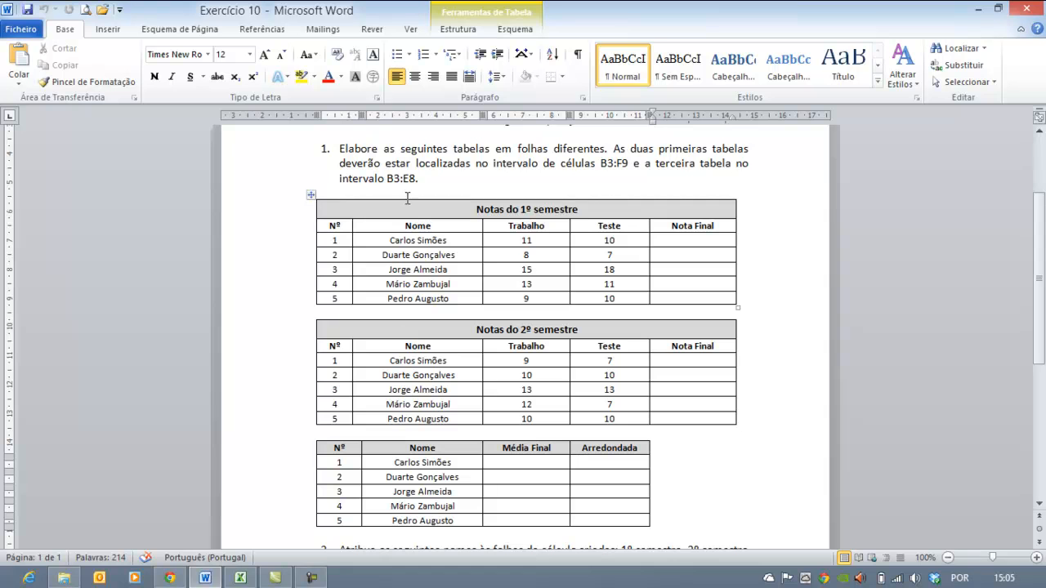
- Switch to Excel and compare the tables on Folha1, Folha2 and Folha3 with the tables in the Word exercise
left_click(247, 580)
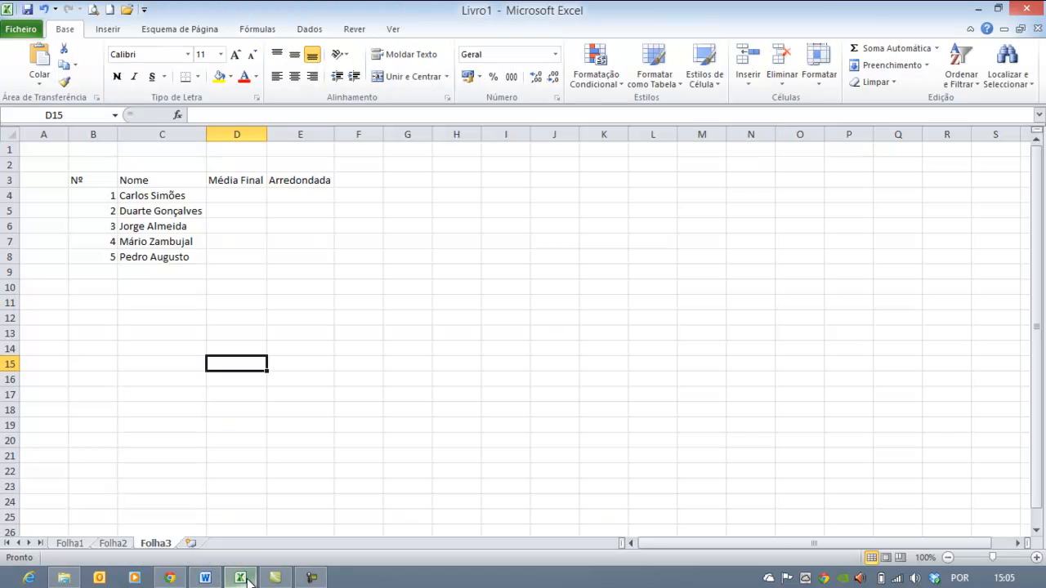
left_click(73, 544)
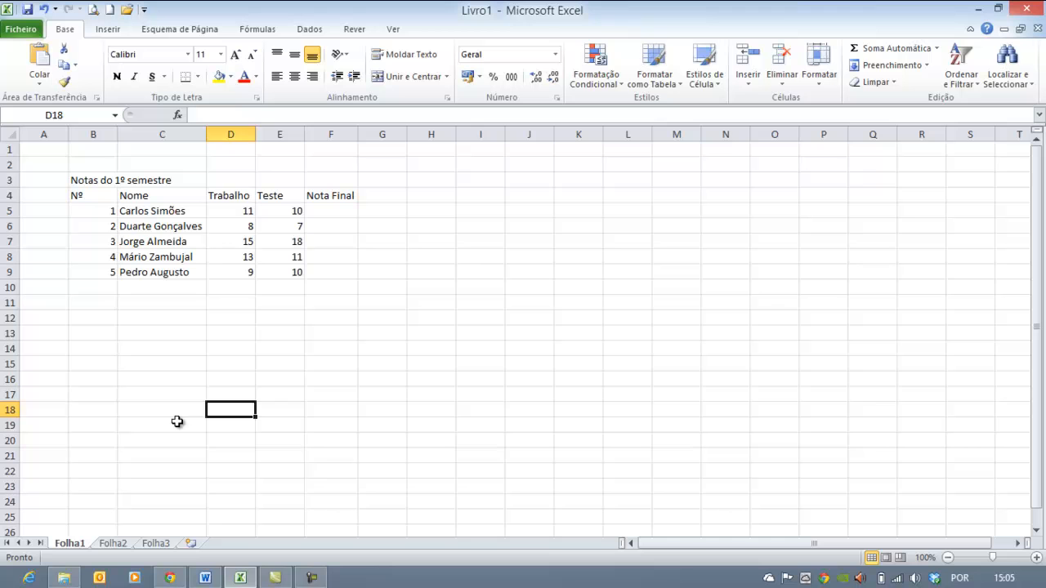
left_click(125, 545)
left_click(151, 546)
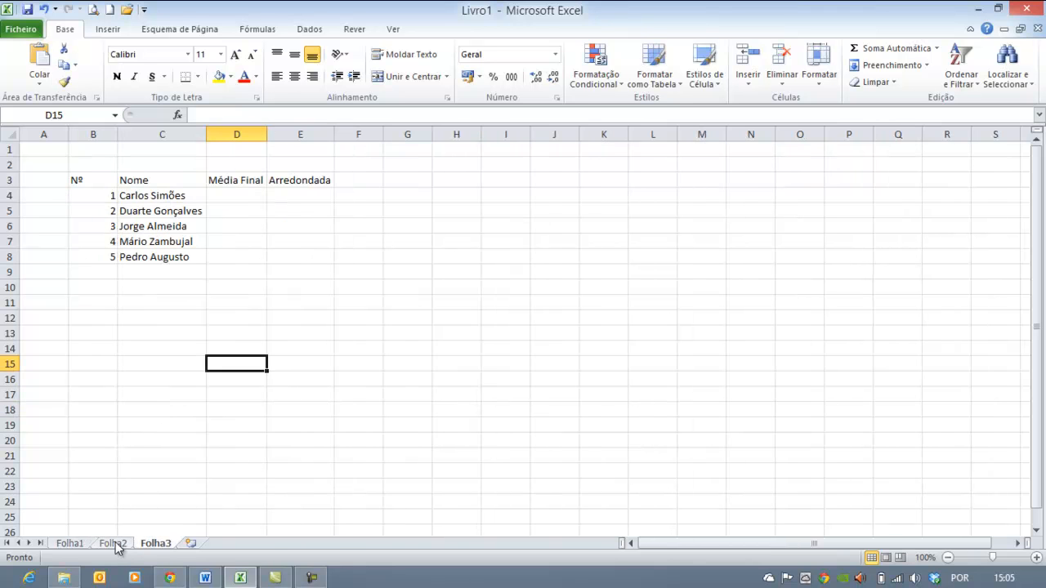
left_click(82, 545)
left_click(120, 545)
left_click(76, 544)
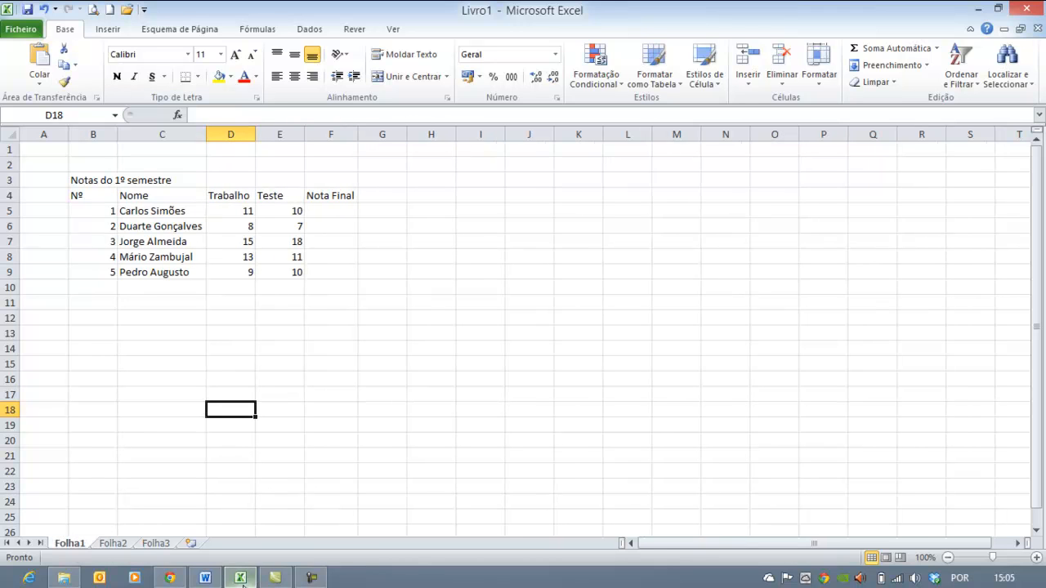
left_click(128, 544)
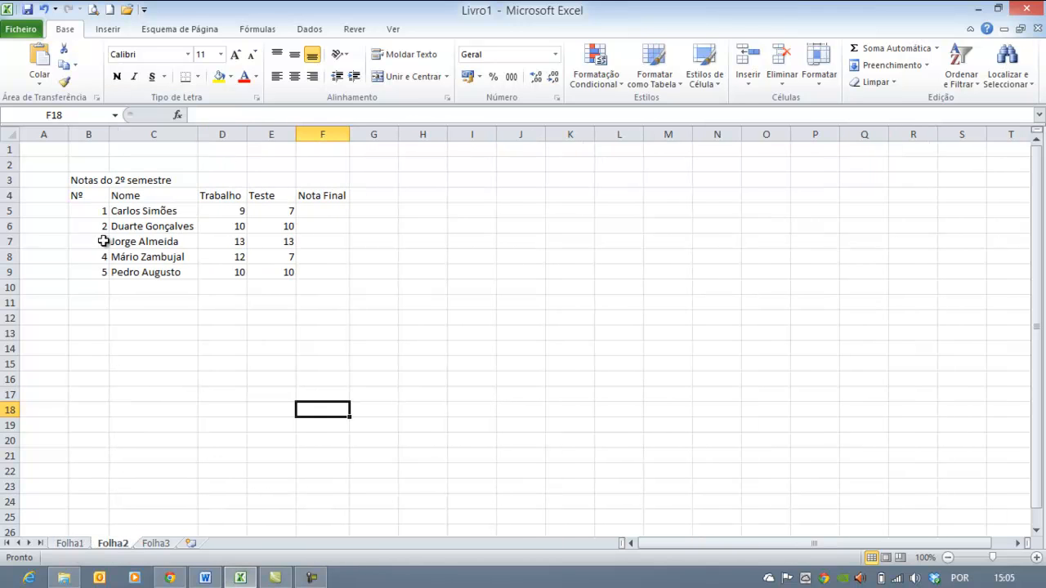
left_click(154, 544)
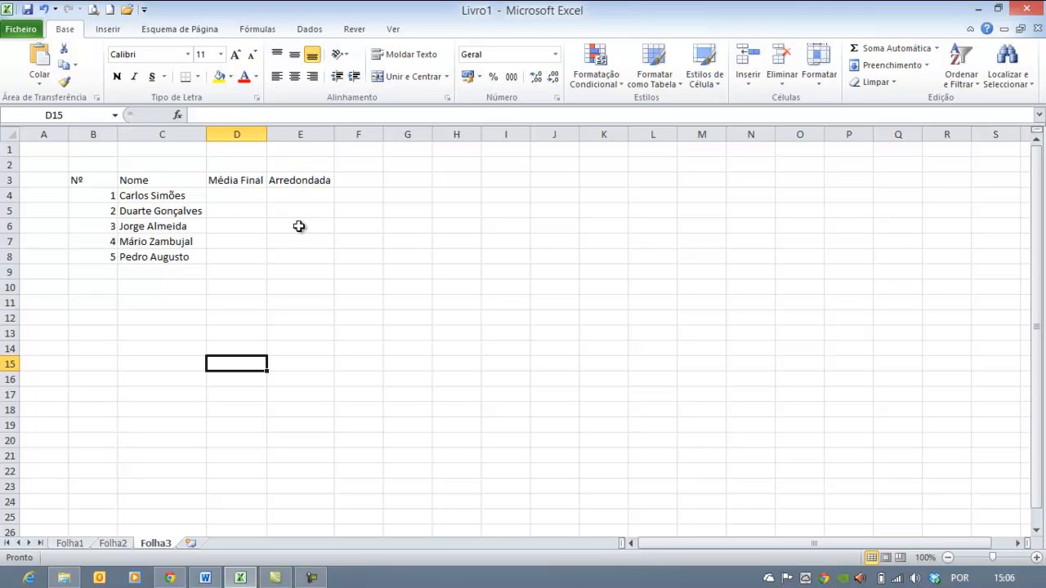
left_click(70, 543)
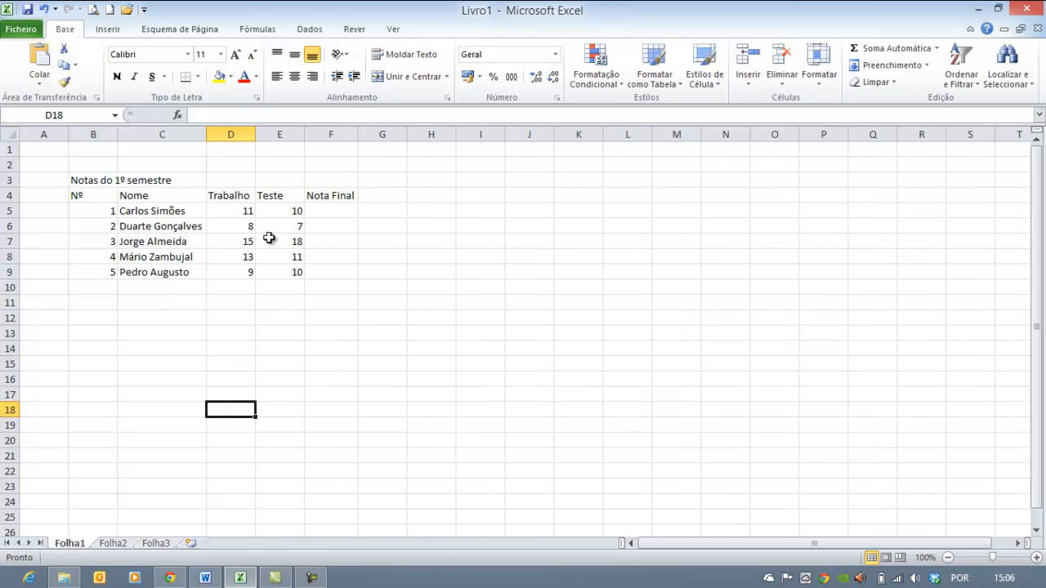
left_click(206, 578)
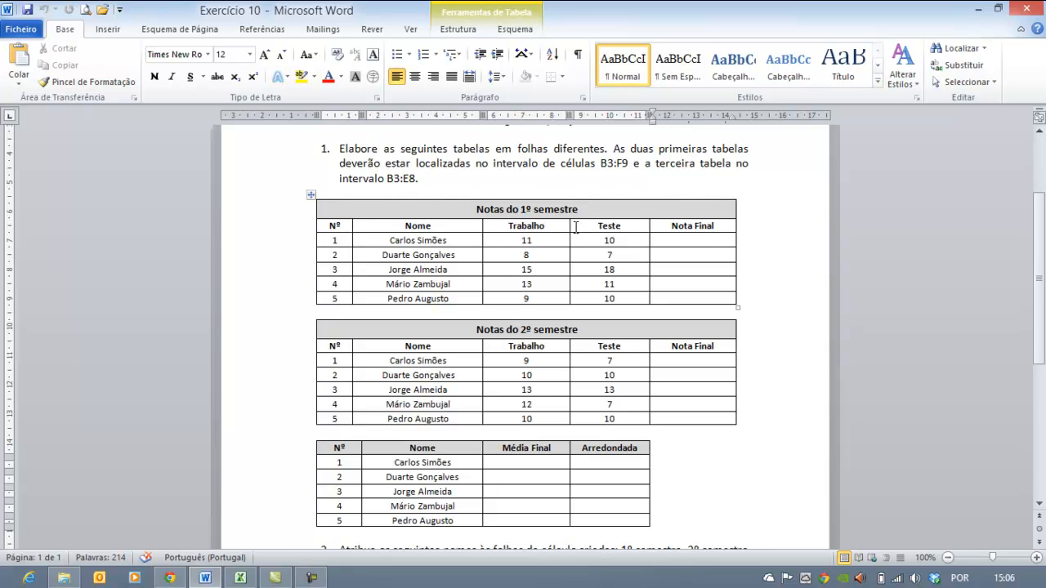
left_click(244, 578)
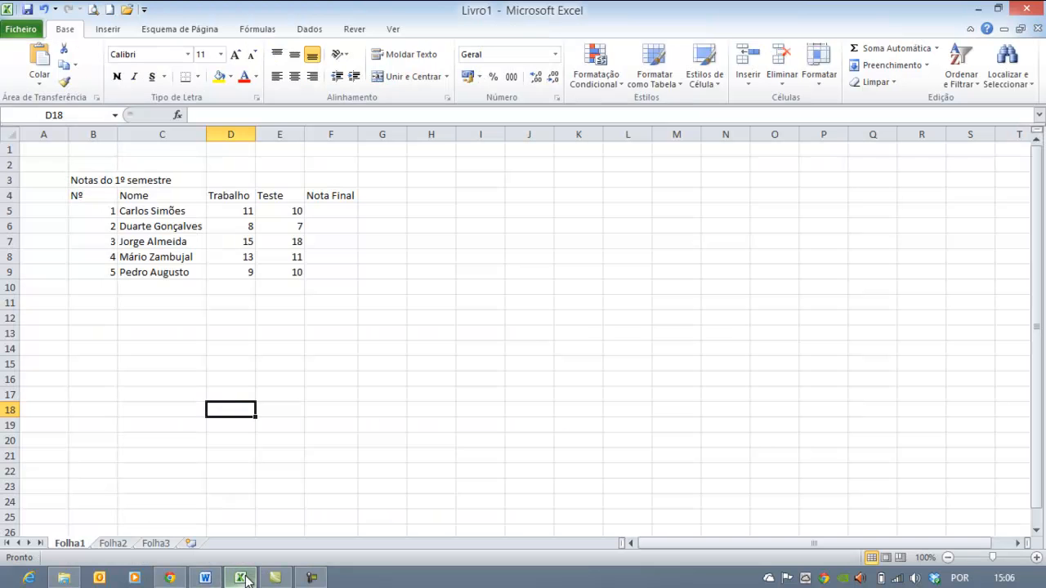
- Apply all borders to the first-semester grades table in B3:F9 on Folha1
left_click(90, 182)
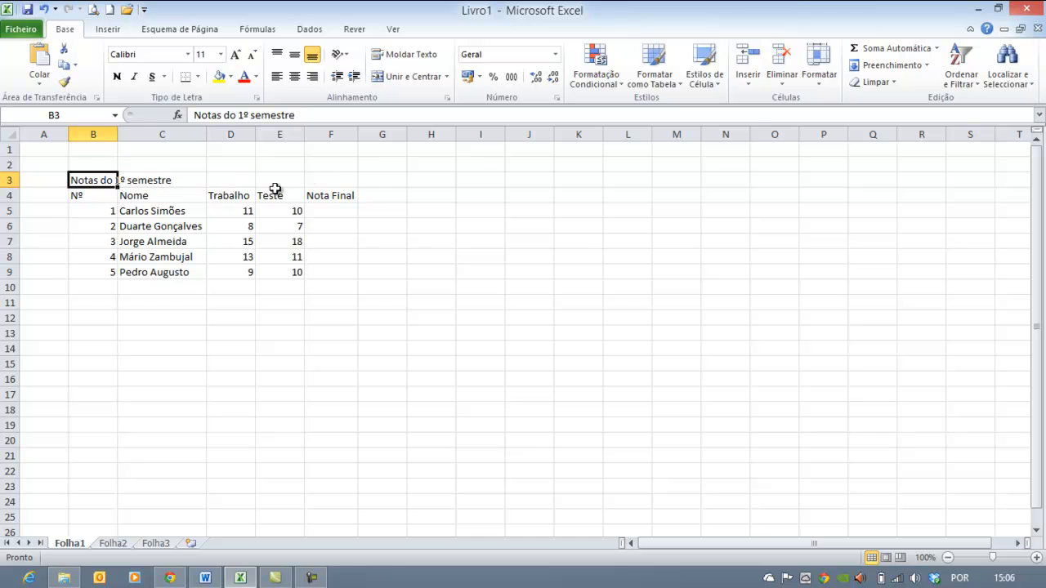
left_click_drag(89, 182, 327, 264)
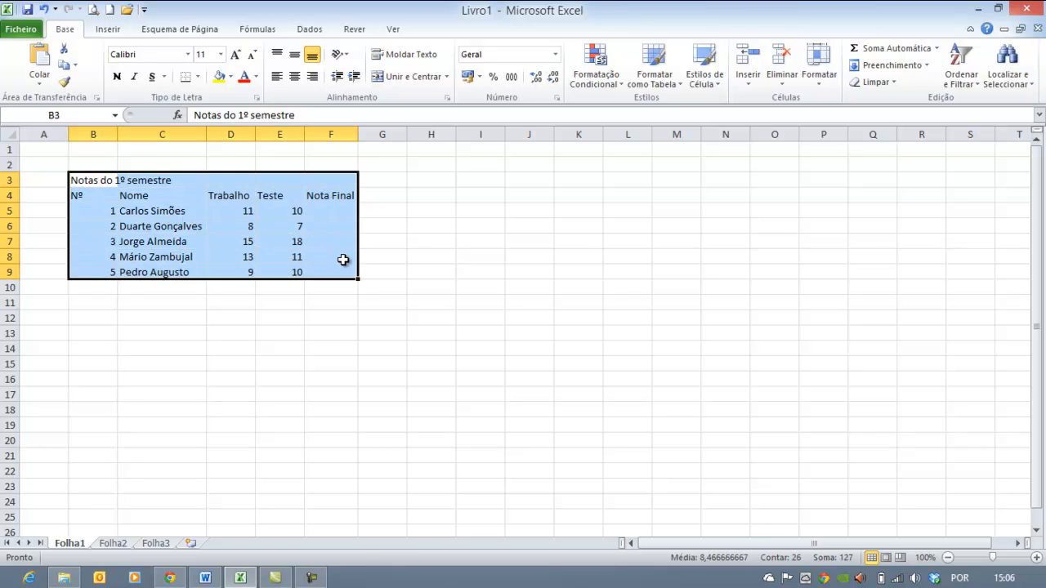
left_click(199, 77)
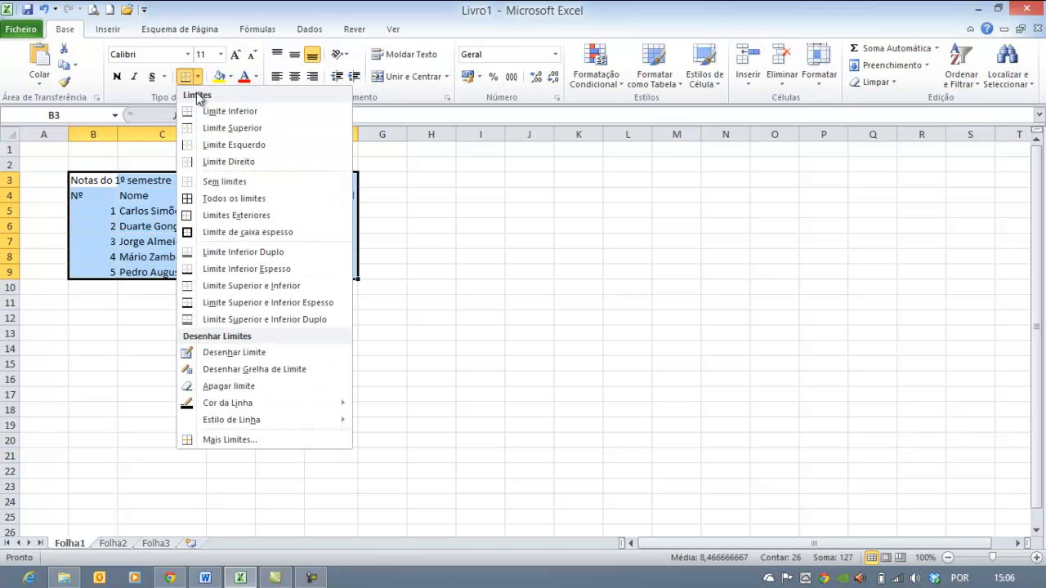
left_click(219, 203)
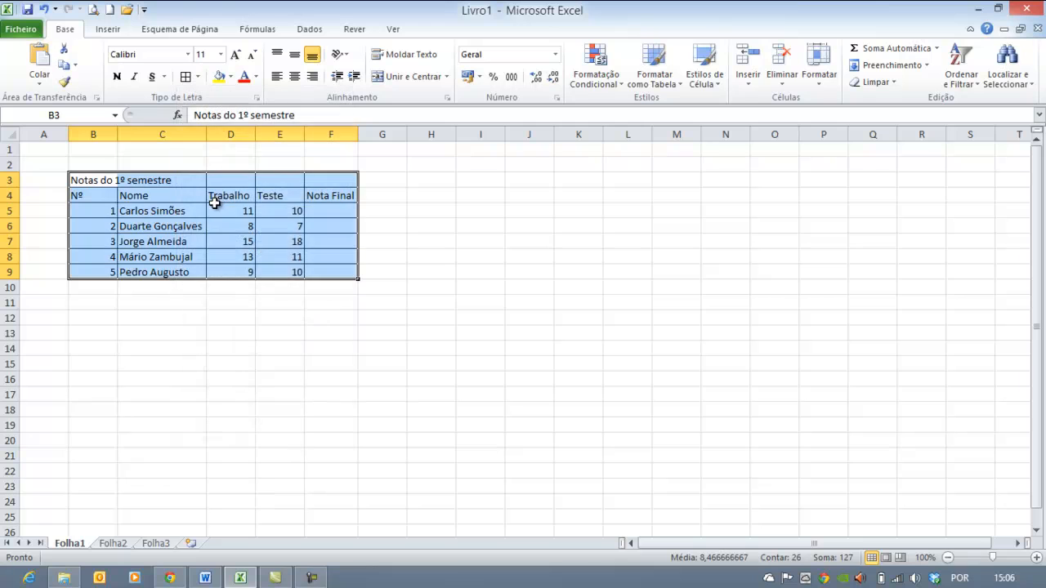
left_click(263, 364)
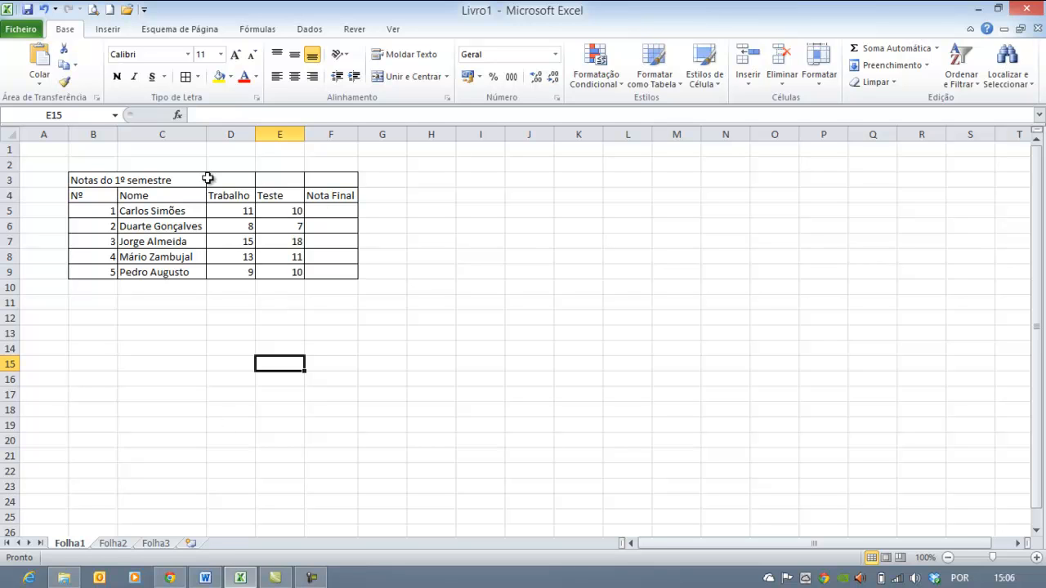
- Merge and center the title "Notas do 1º semestre" across B3:F3
left_click(88, 179)
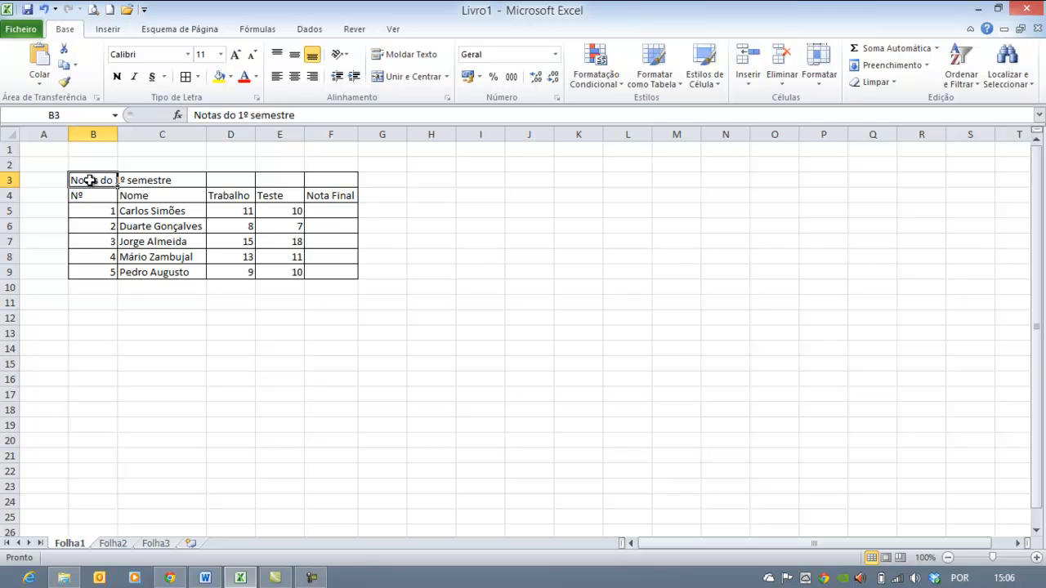
left_click(323, 178)
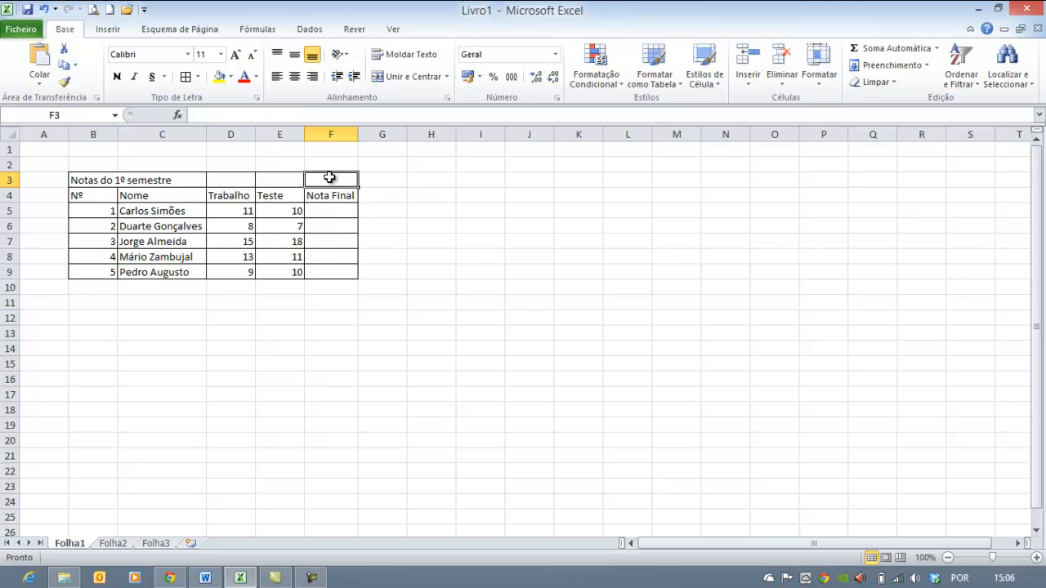
left_click_drag(343, 181, 110, 181)
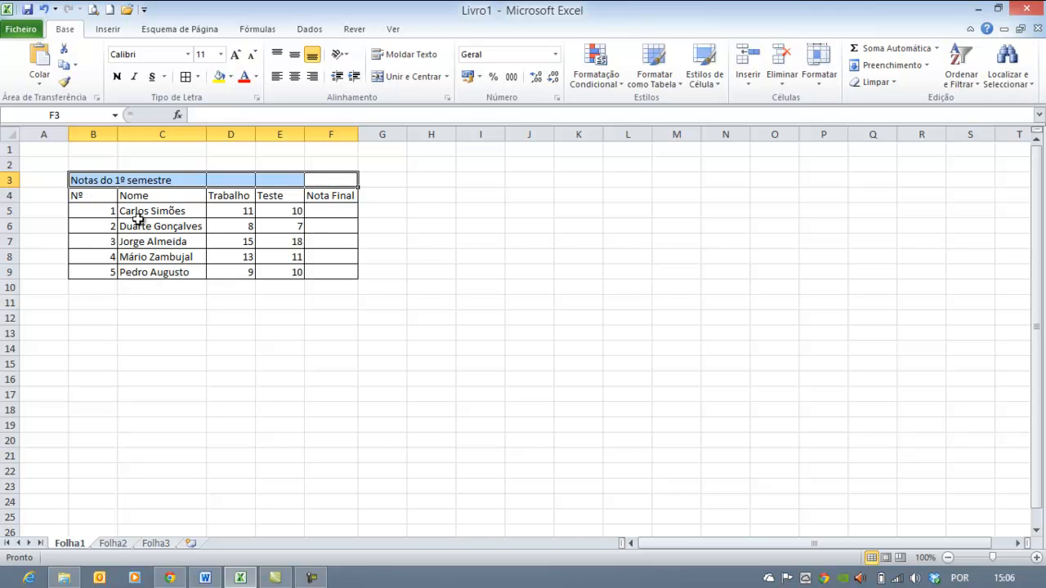
left_click(404, 78)
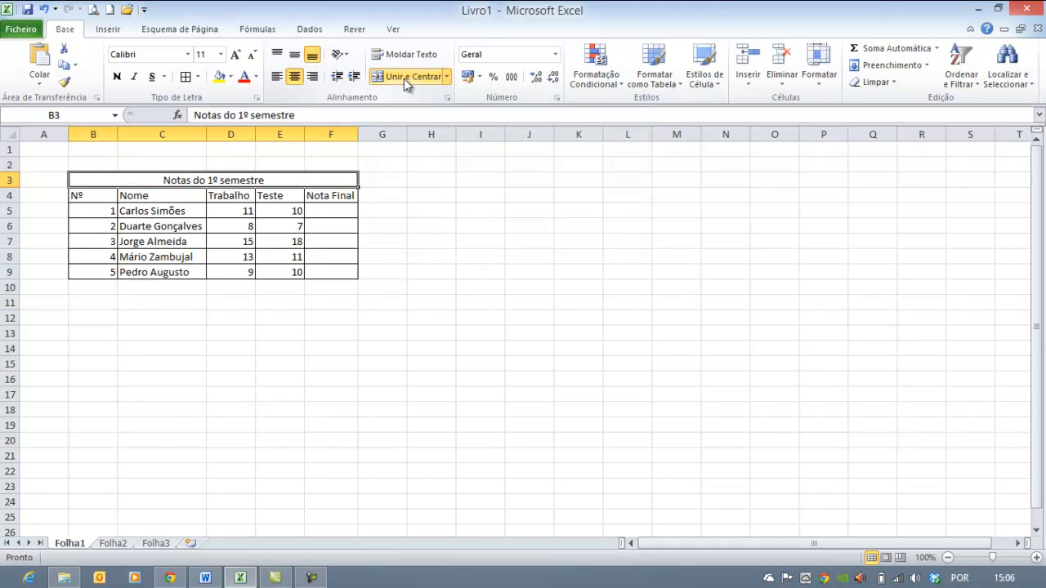
left_click(274, 287)
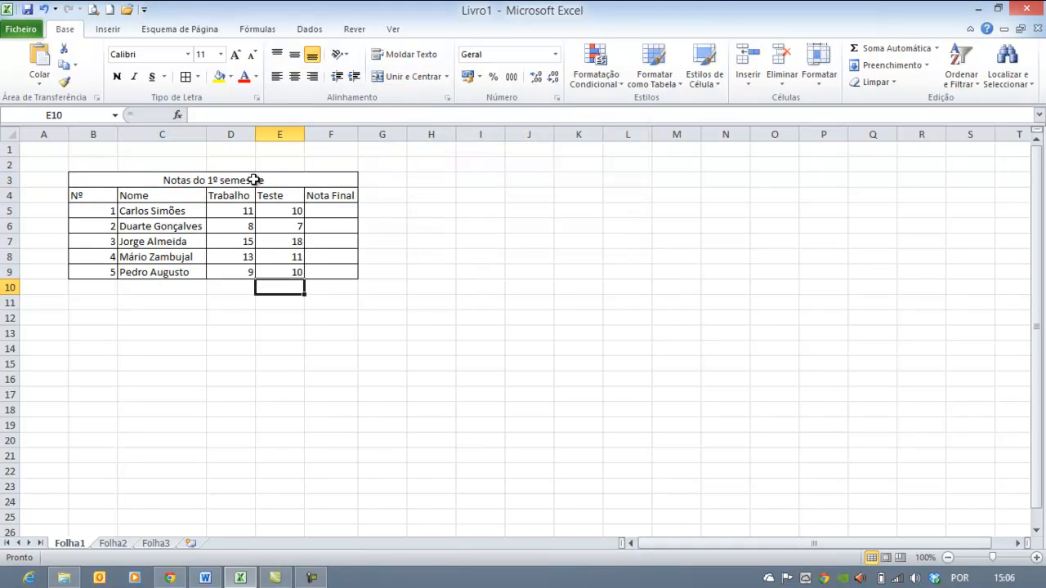
- Make the merged title "Notas do 1º semestre" bold and give it a light grey fill
left_click(161, 178)
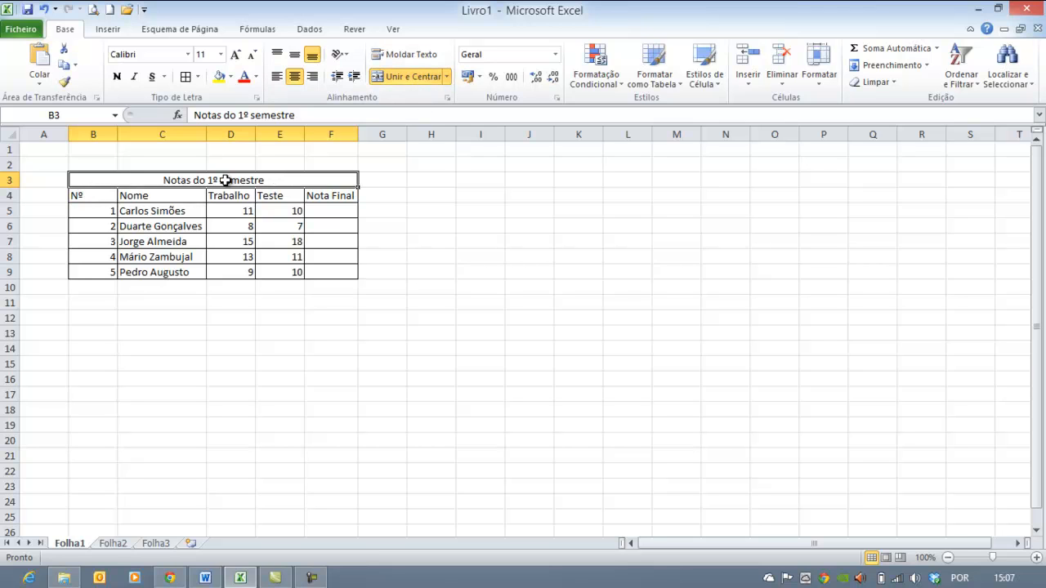
left_click(117, 77)
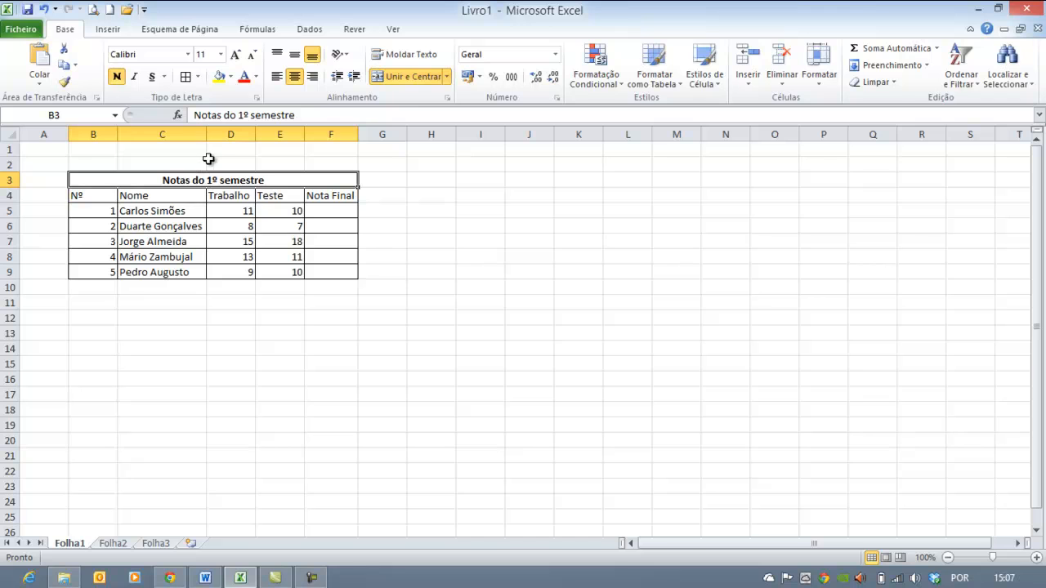
left_click(232, 76)
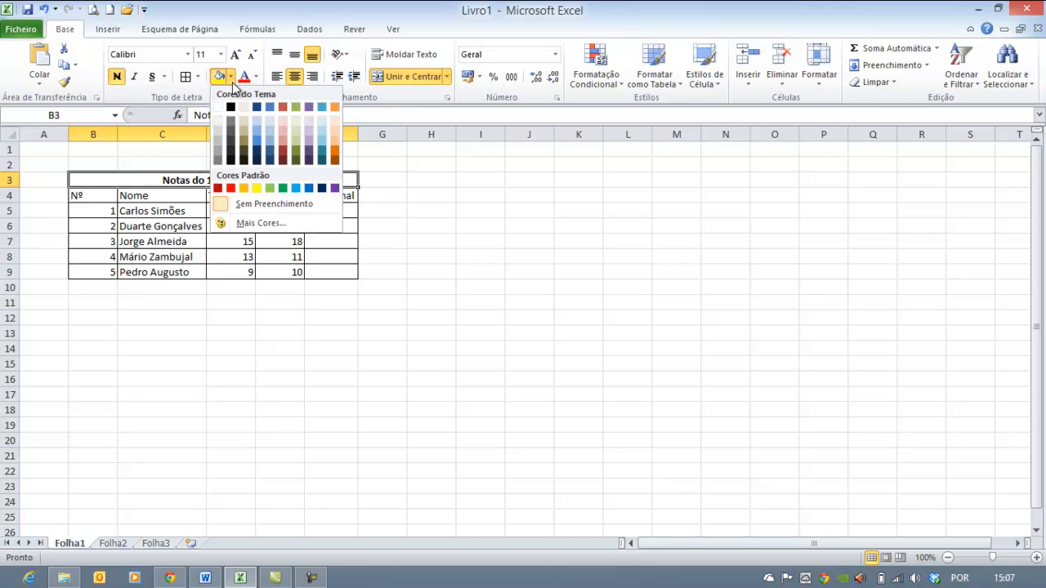
left_click(217, 136)
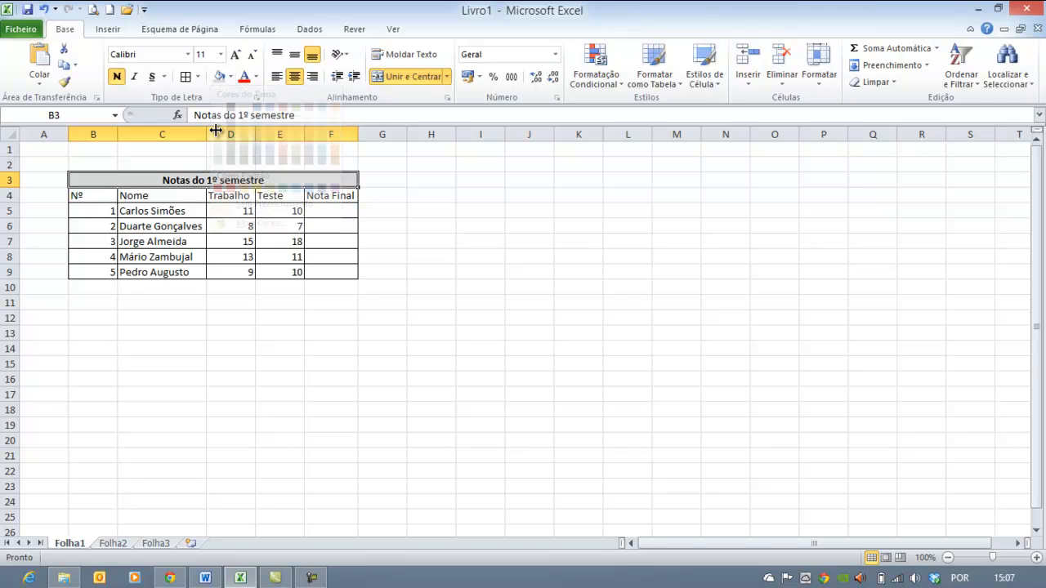
left_click(104, 201)
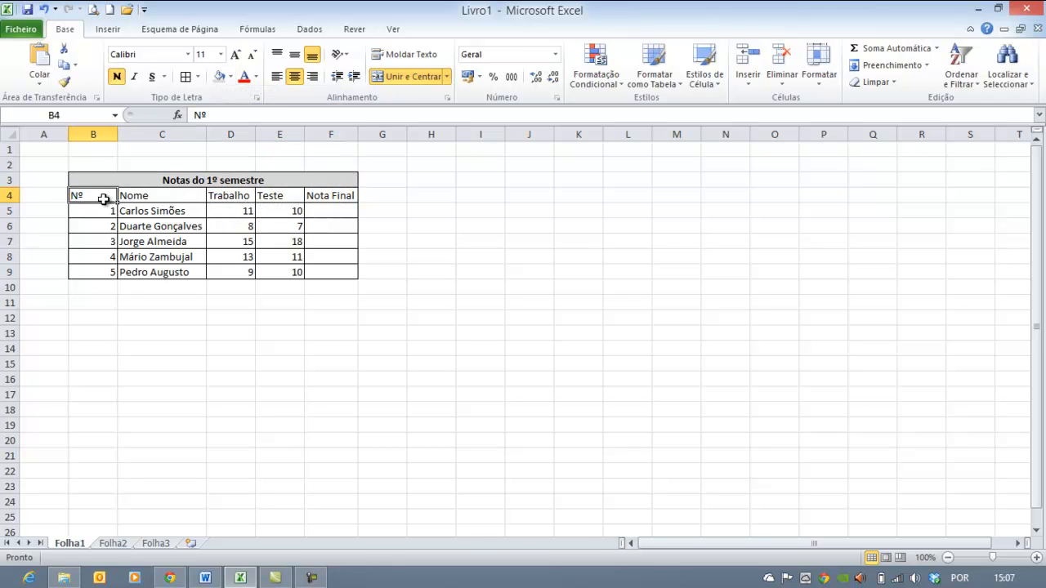
left_click(273, 177)
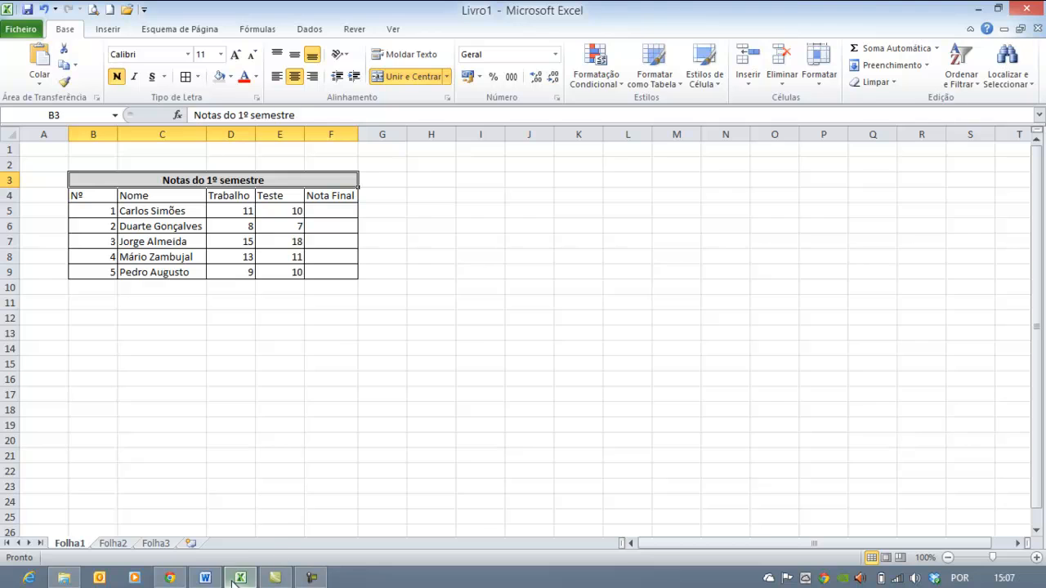
- Check the table layout in the Word exercise and center the contents of B4:F9 horizontally in Excel
left_click(205, 577)
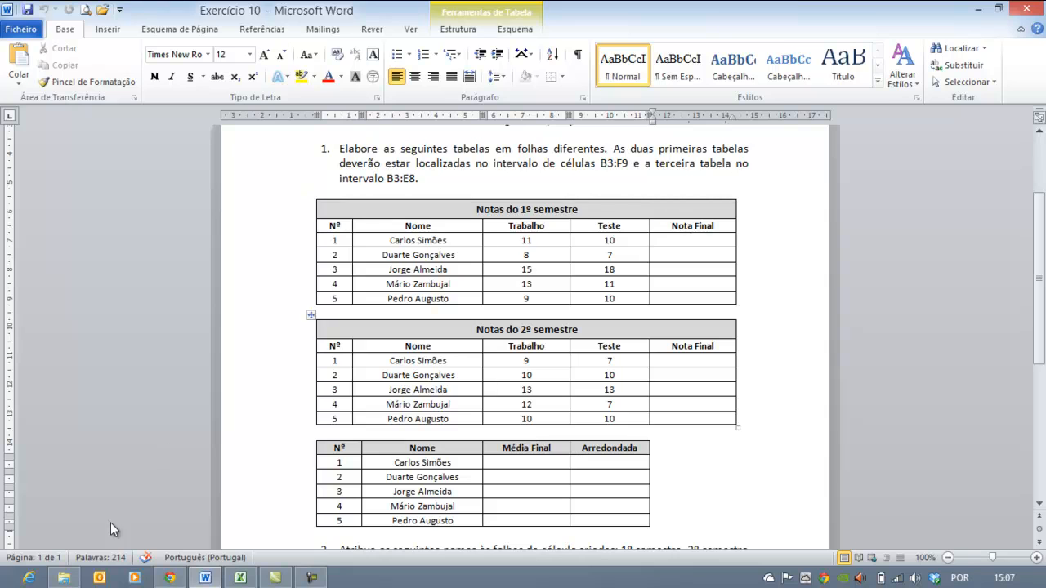
left_click(240, 578)
left_click_drag(98, 201, 332, 269)
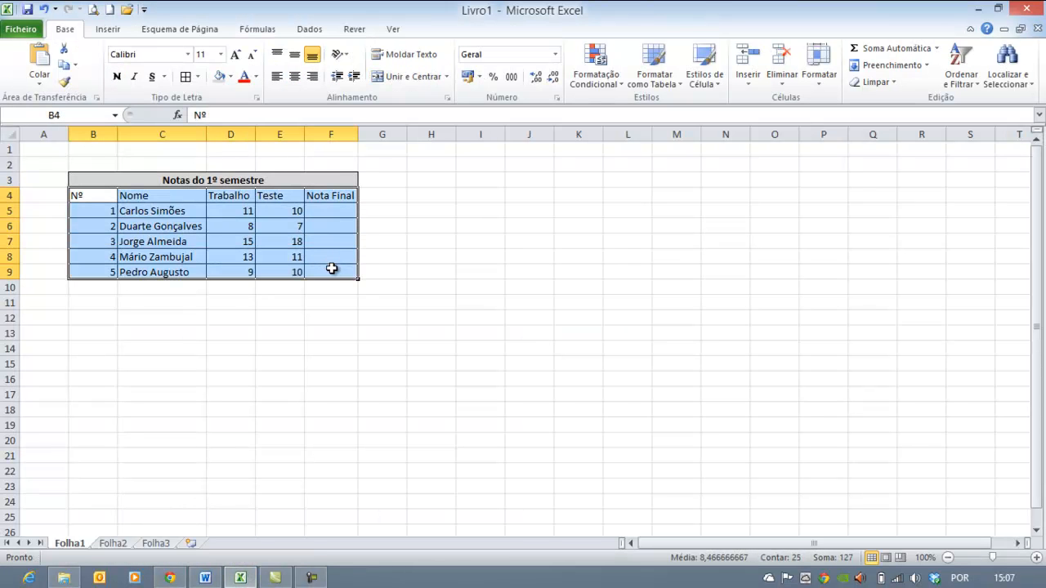
left_click(295, 78)
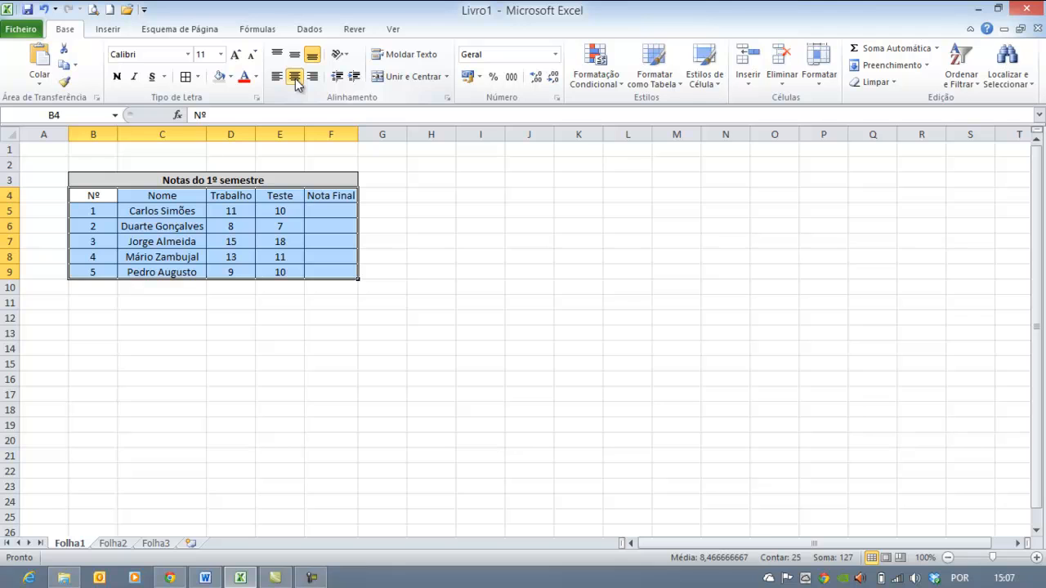
left_click(225, 255)
- Make the column headings in B4:F4 bold
left_click_drag(94, 198, 325, 195)
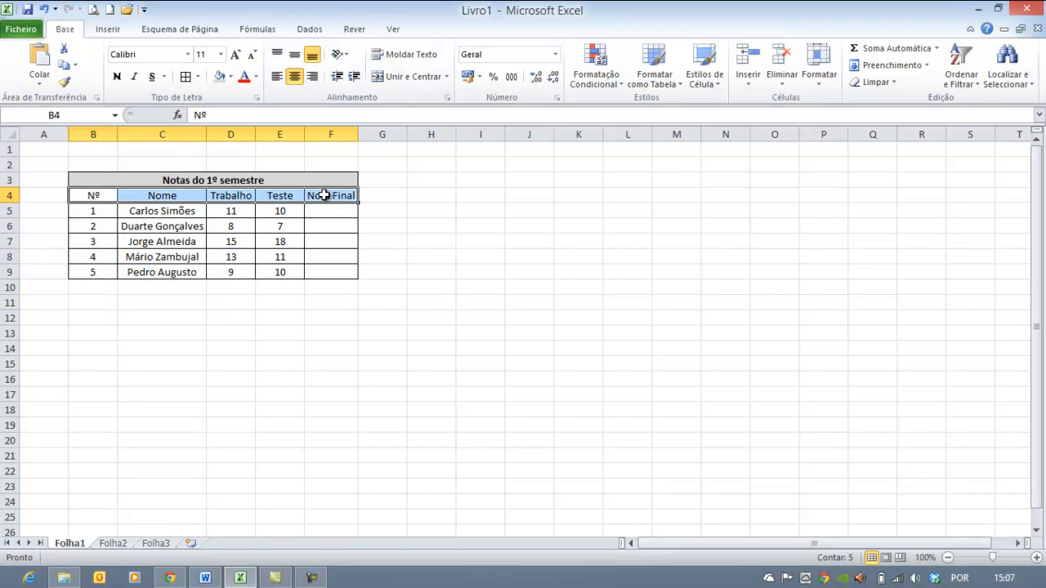
left_click(117, 76)
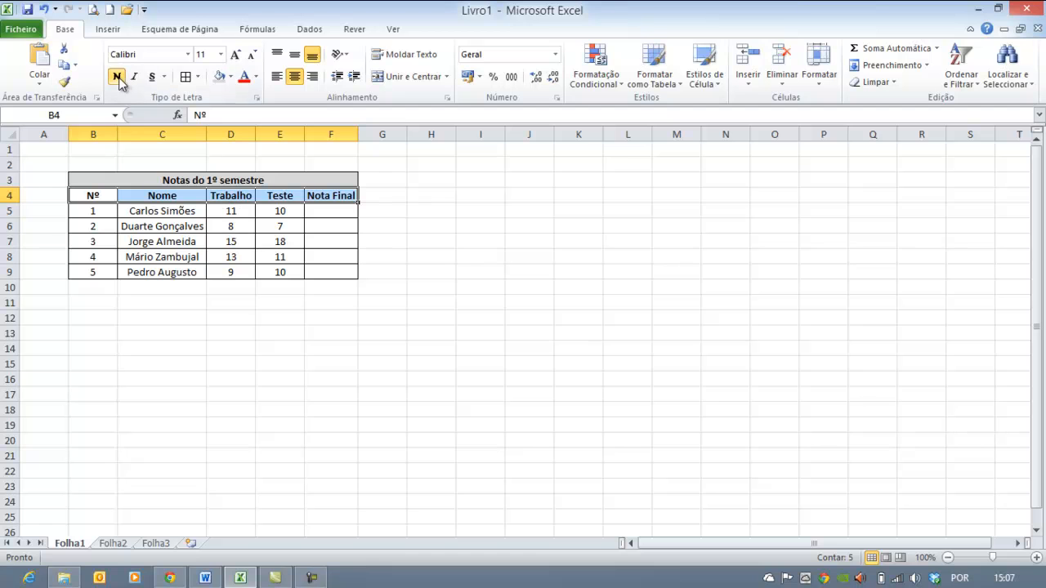
left_click(265, 419)
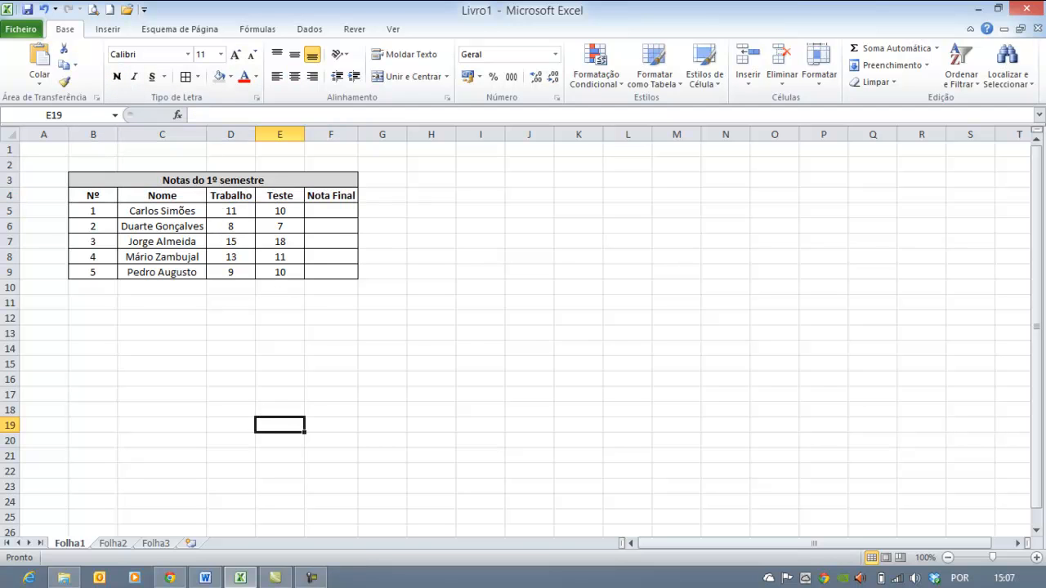
- Review the tables and numbered instructions in the Word exercise, and return to the Excel workbook
left_click(205, 577)
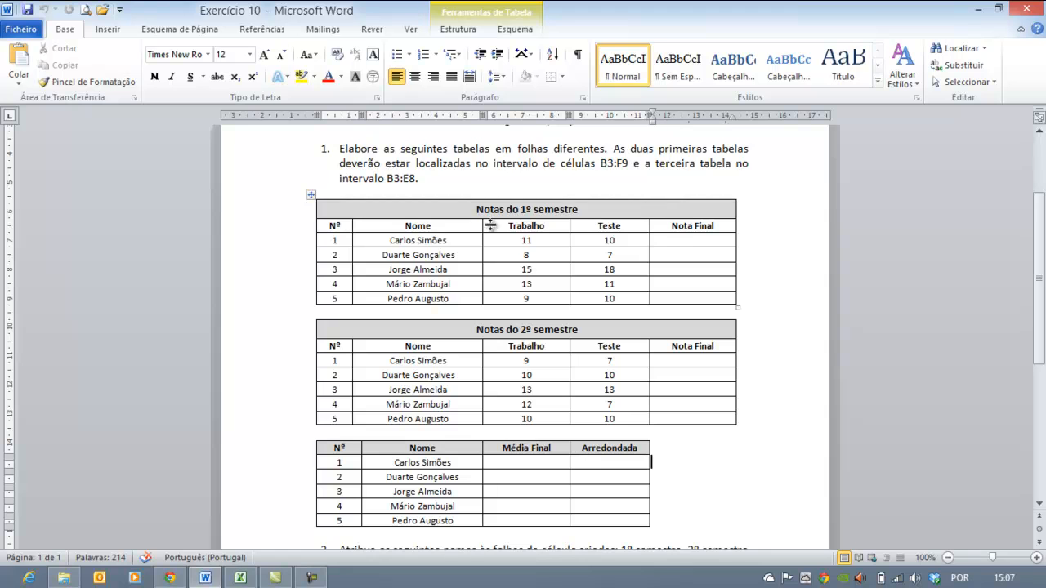
scroll(707, 277, "down", 2)
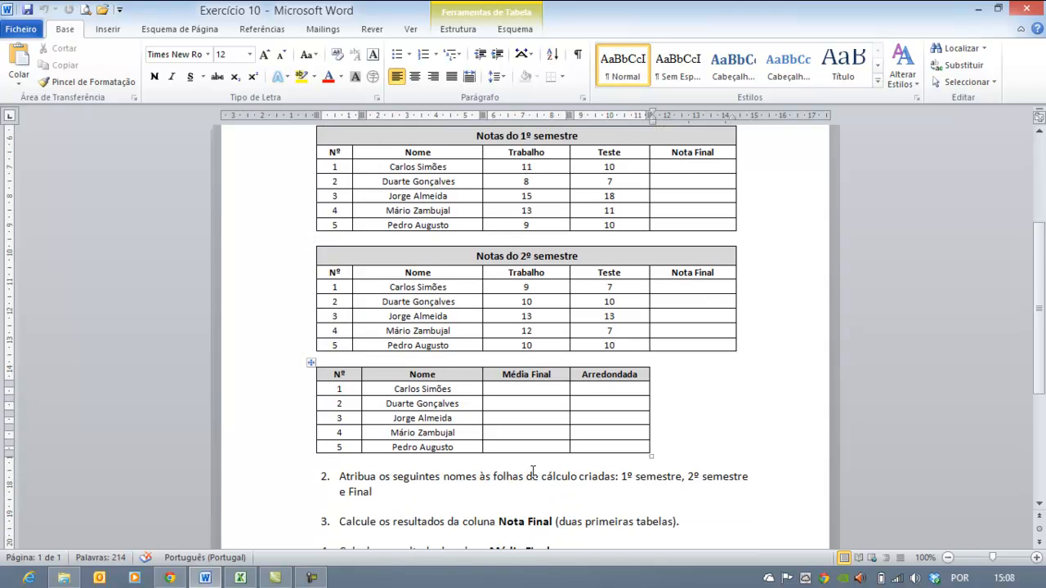
scroll(530, 464, "down", 3)
scroll(528, 462, "up", 6)
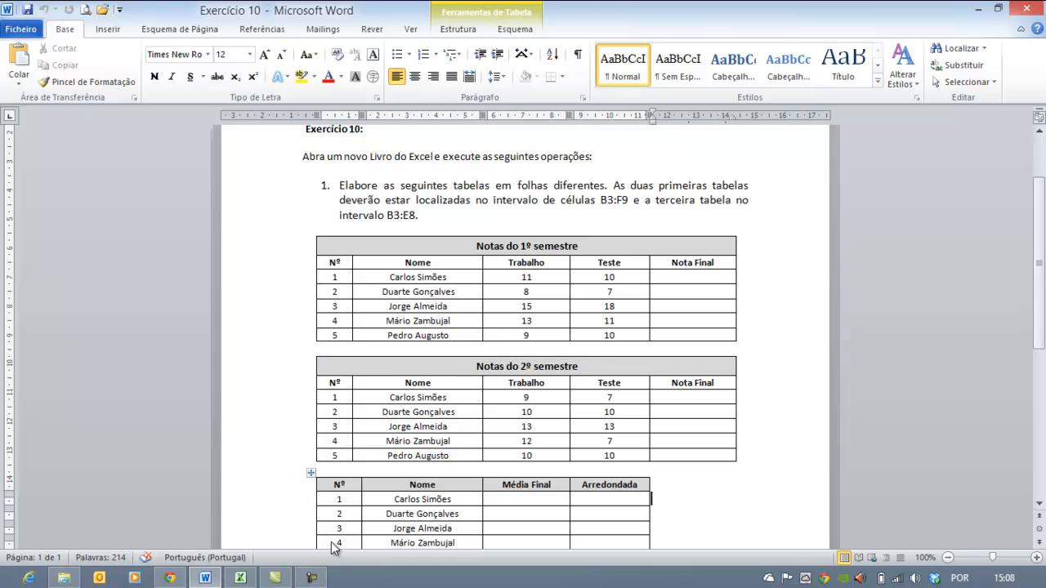
left_click(252, 580)
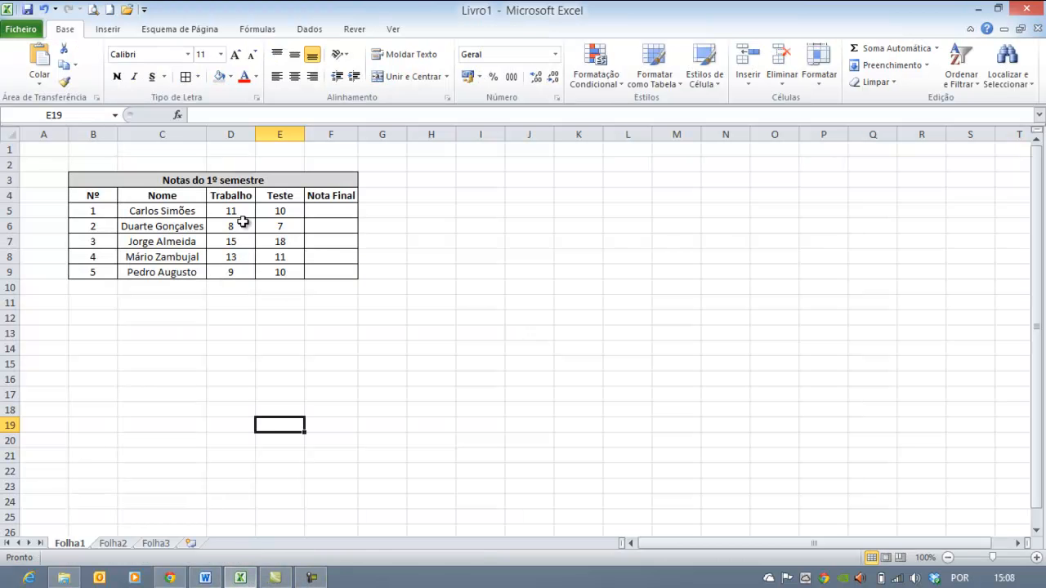
- Autofit the widths of columns B to F on Folha1 to their contents
left_click(276, 363)
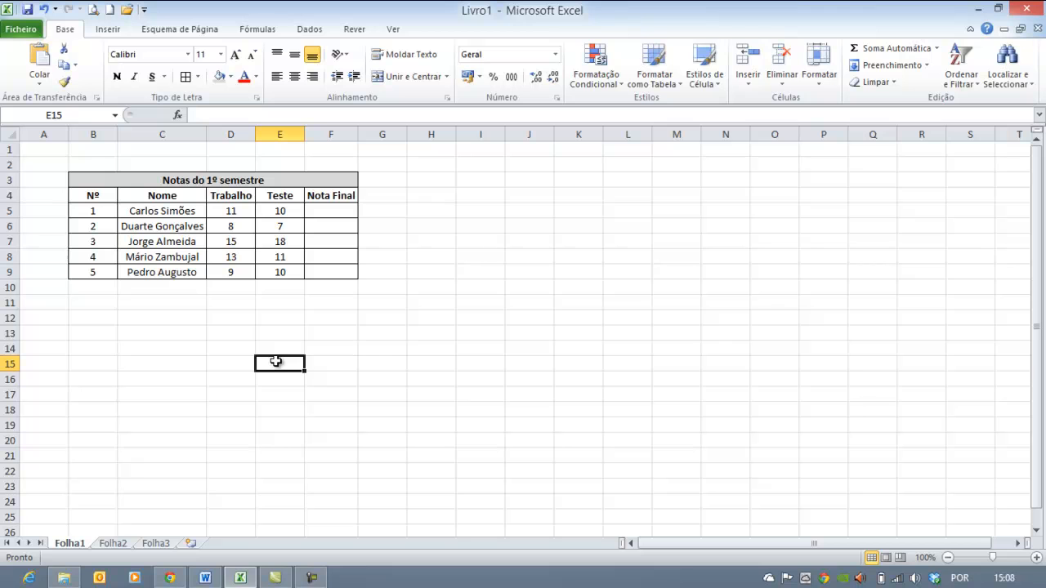
left_click_drag(93, 134, 342, 158)
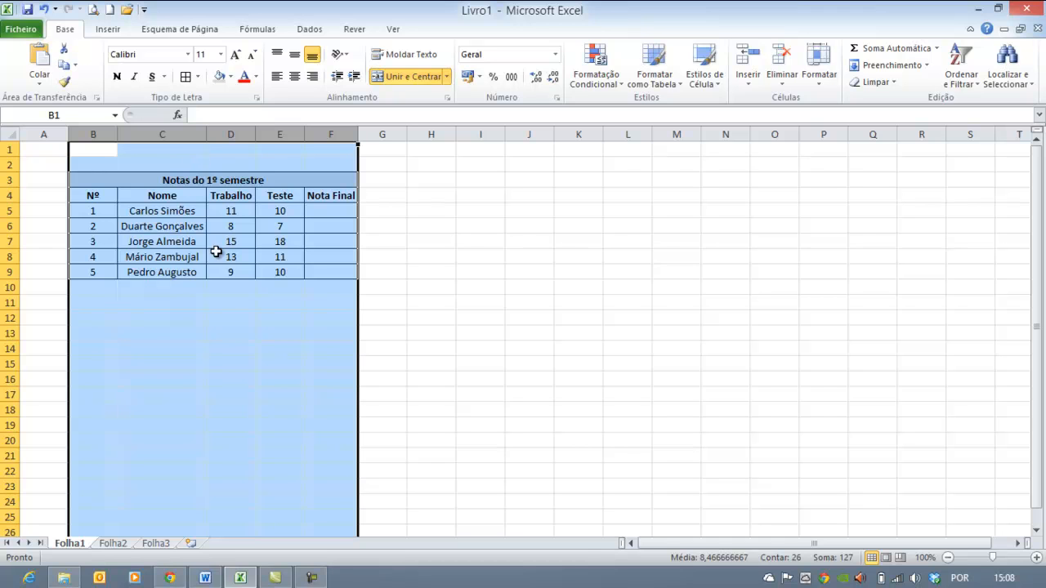
double_click(255, 135)
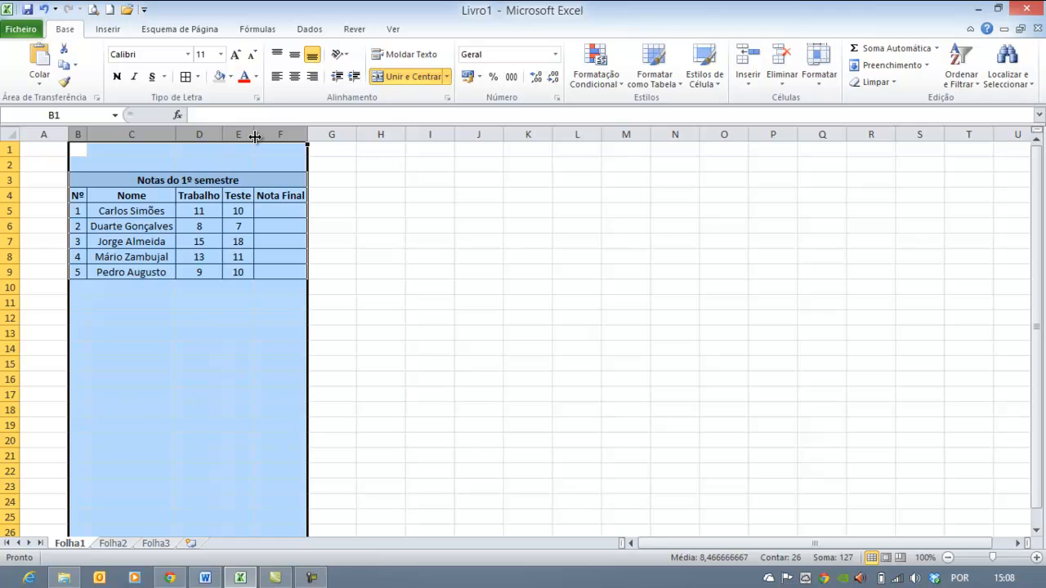
left_click(241, 316)
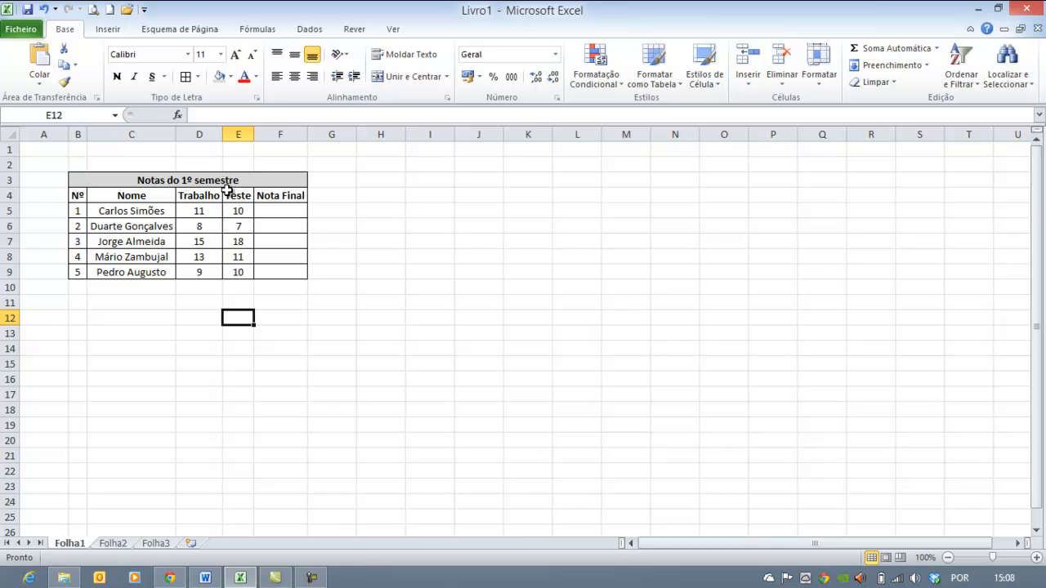
- Check the second-semester table in the Word exercise and apply all borders to B3:F9 on Folha2 in Excel
left_click(205, 578)
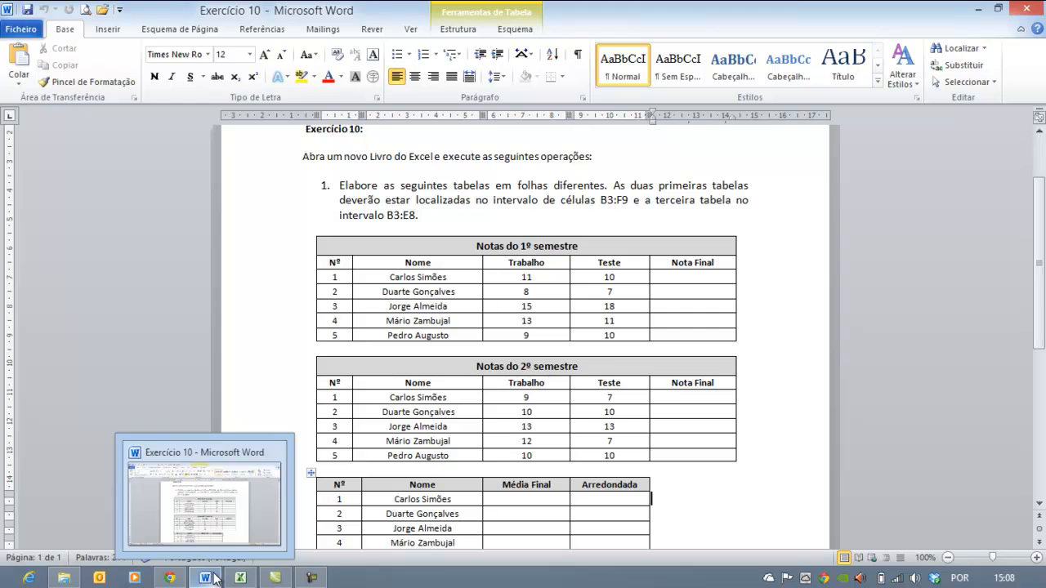
left_click(240, 578)
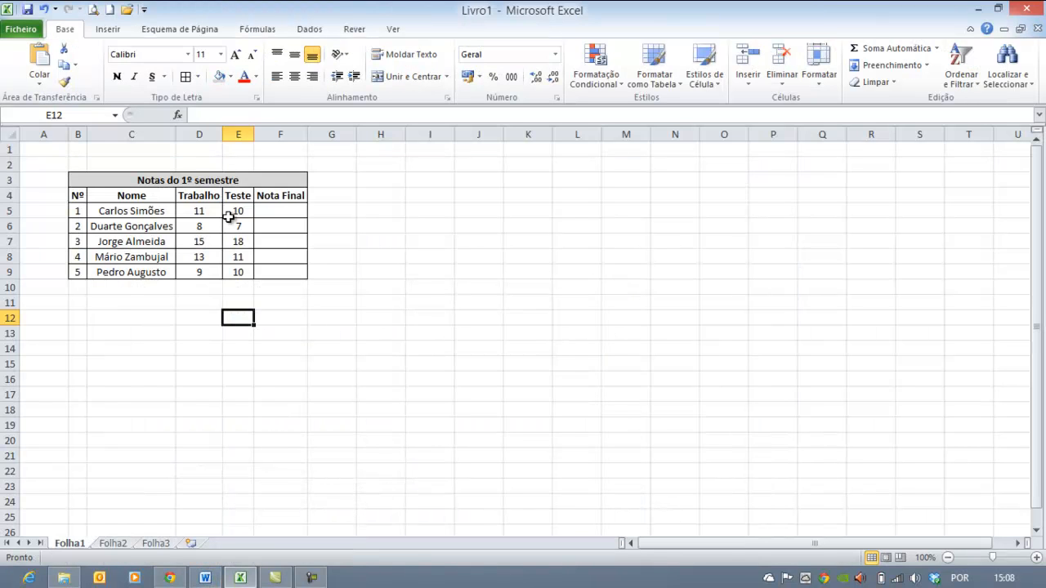
left_click(112, 543)
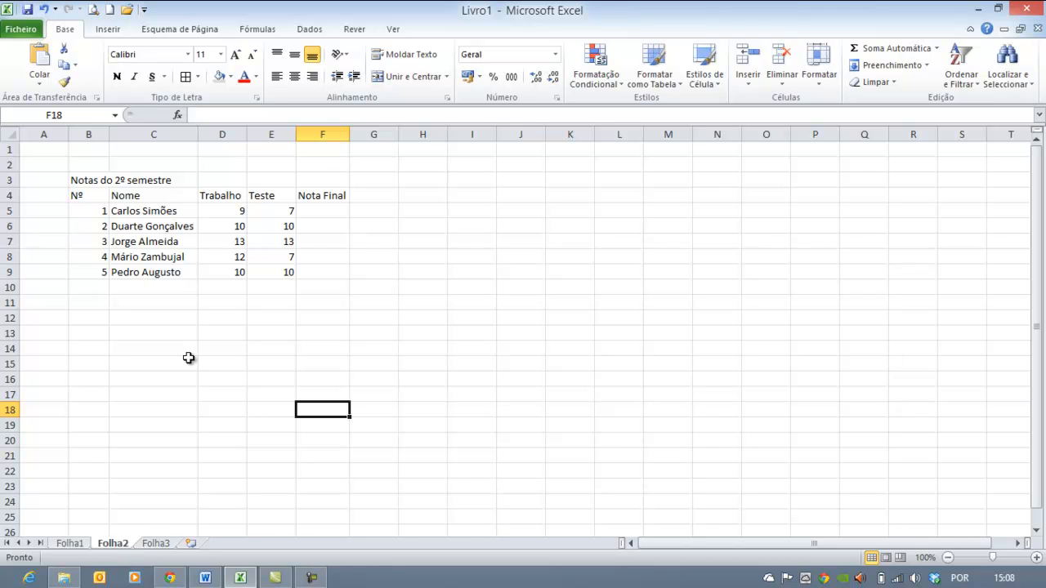
left_click_drag(87, 180, 331, 269)
left_click(185, 79)
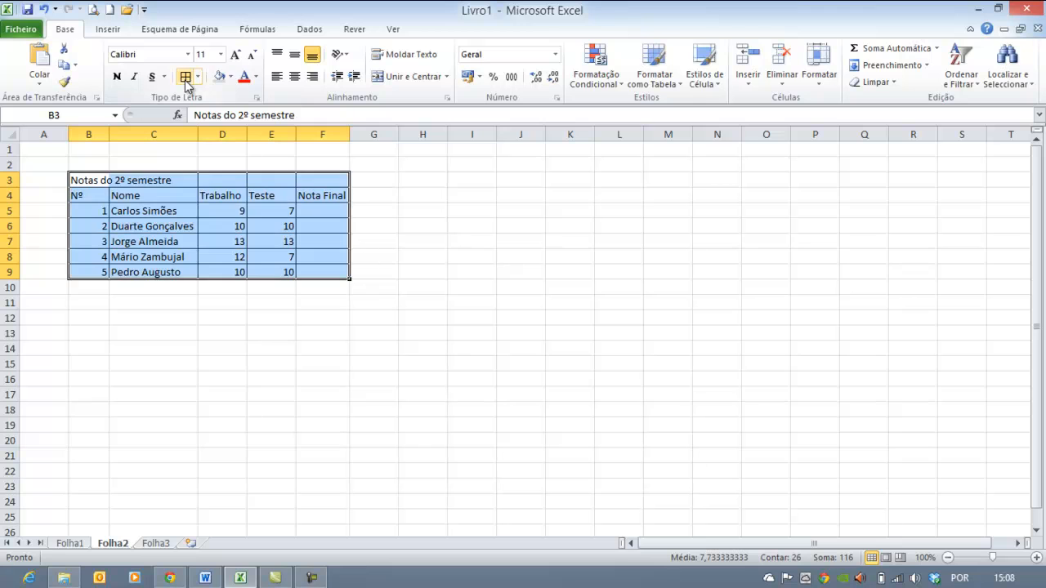
left_click(186, 335)
- Merge and center the title "Notas do 2º semestre" across B3:F3 and give it a light grey fill
left_click_drag(79, 176, 311, 178)
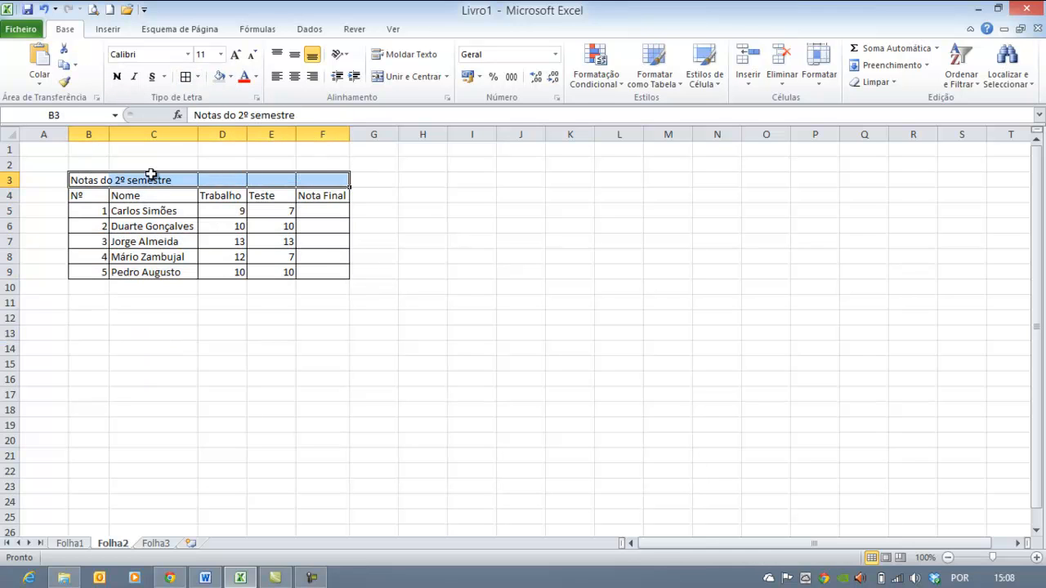
left_click(416, 79)
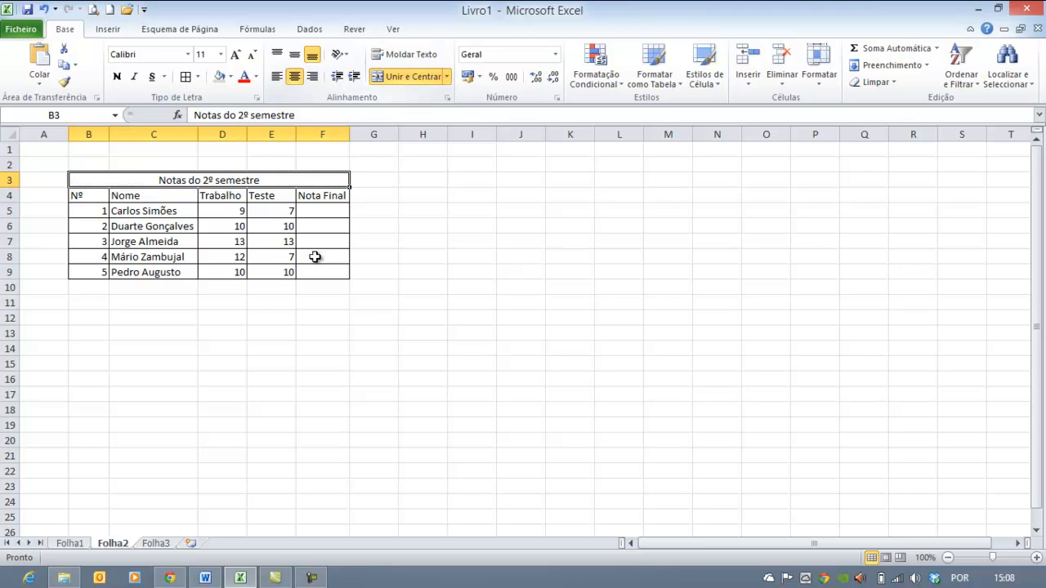
left_click(219, 77)
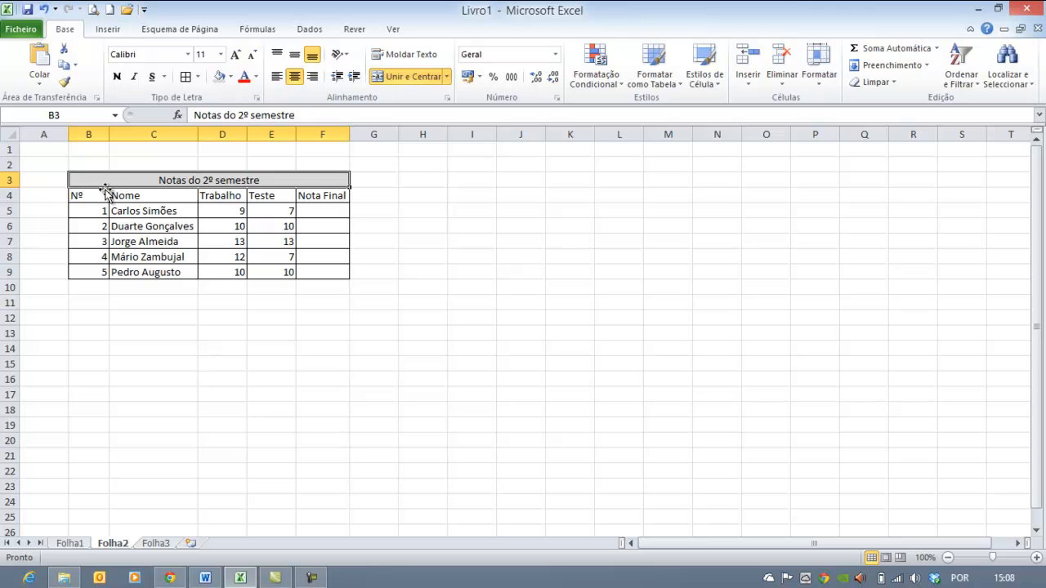
- Make the title and column headings in B3:F4 of the second-semester table bold
left_click_drag(100, 180, 292, 194)
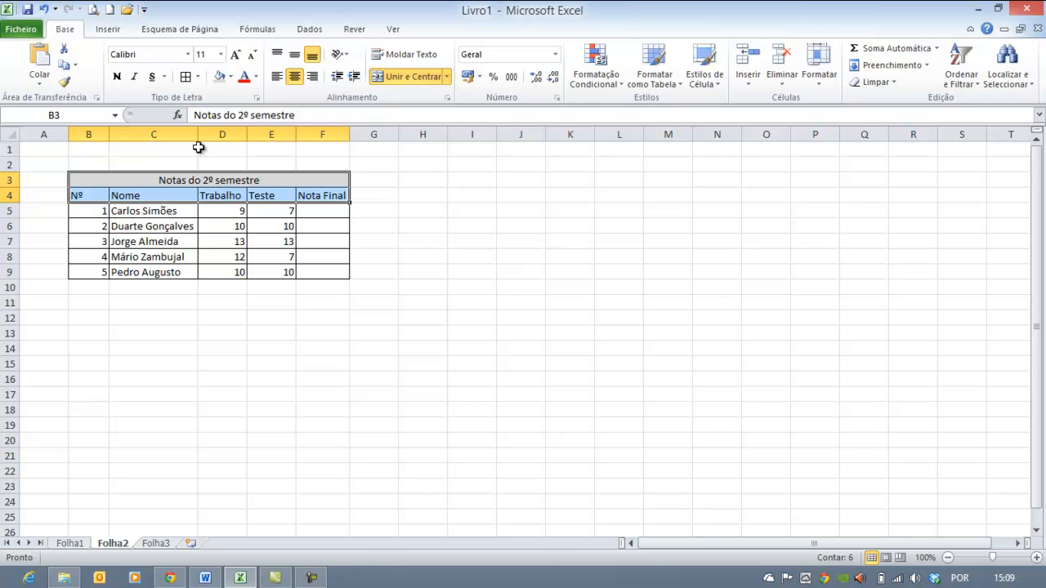
left_click(118, 78)
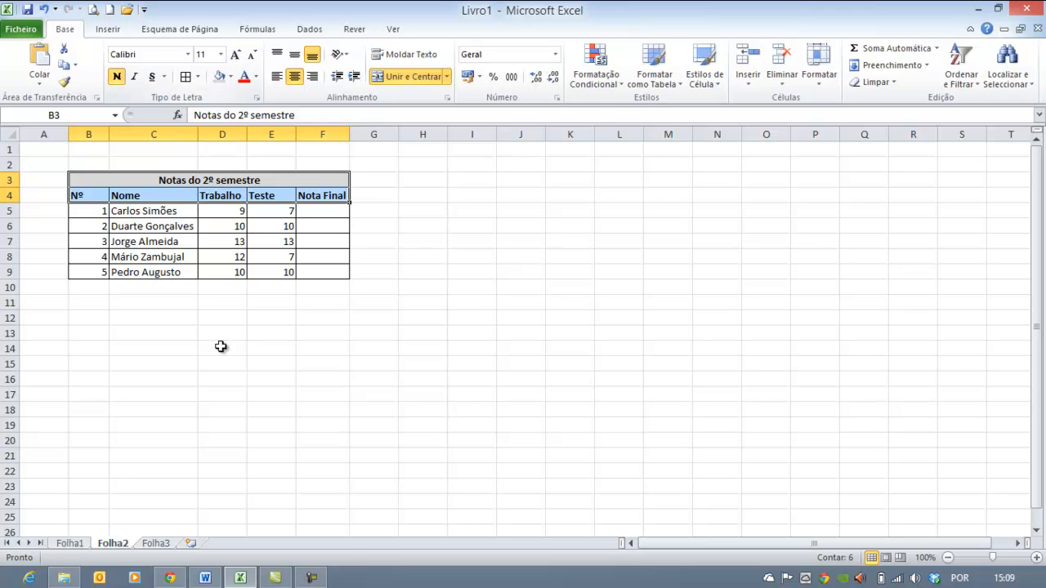
left_click(219, 377)
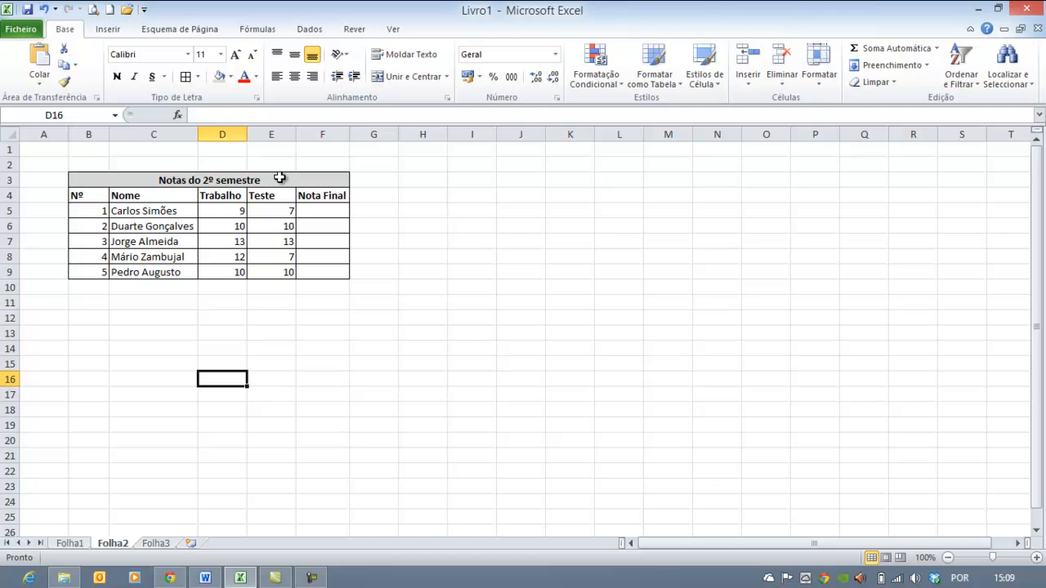
- Center the contents of B4:F9 horizontally in the second-semester table
left_click_drag(96, 197, 308, 266)
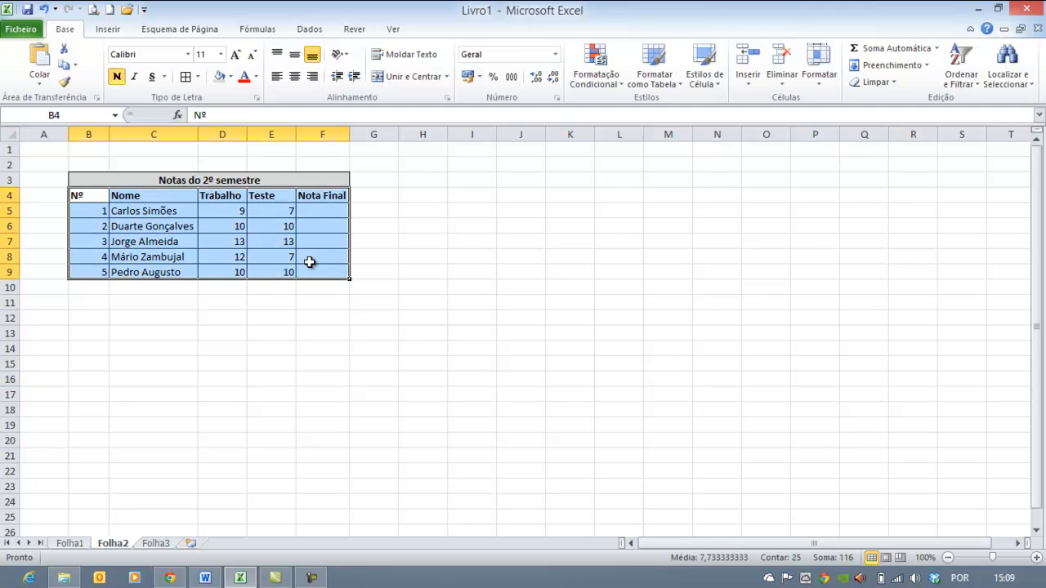
left_click(295, 77)
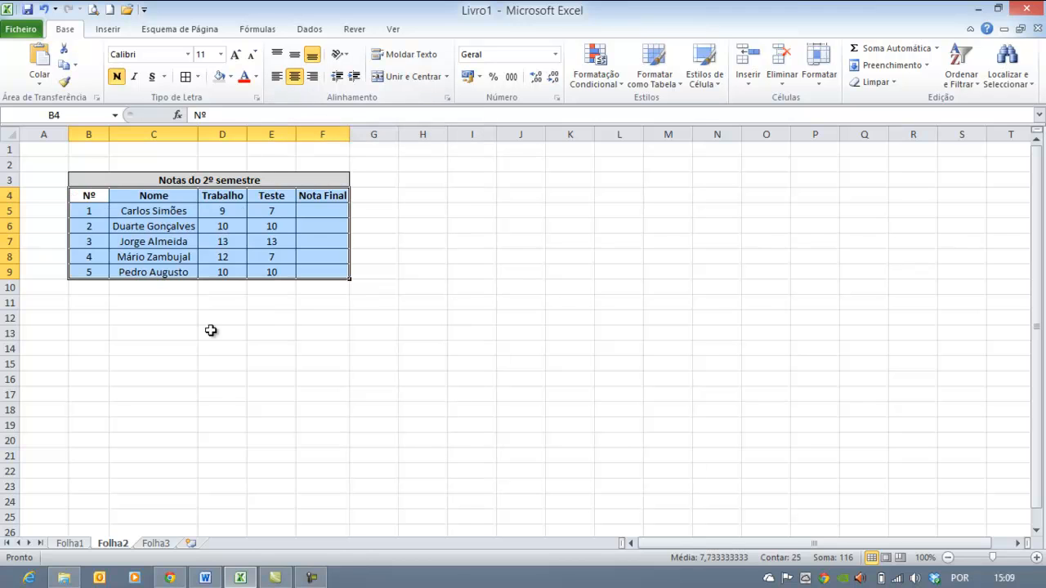
left_click(222, 379)
- Autofit the widths of columns B to F on Folha2 to their contents
left_click_drag(90, 135, 327, 134)
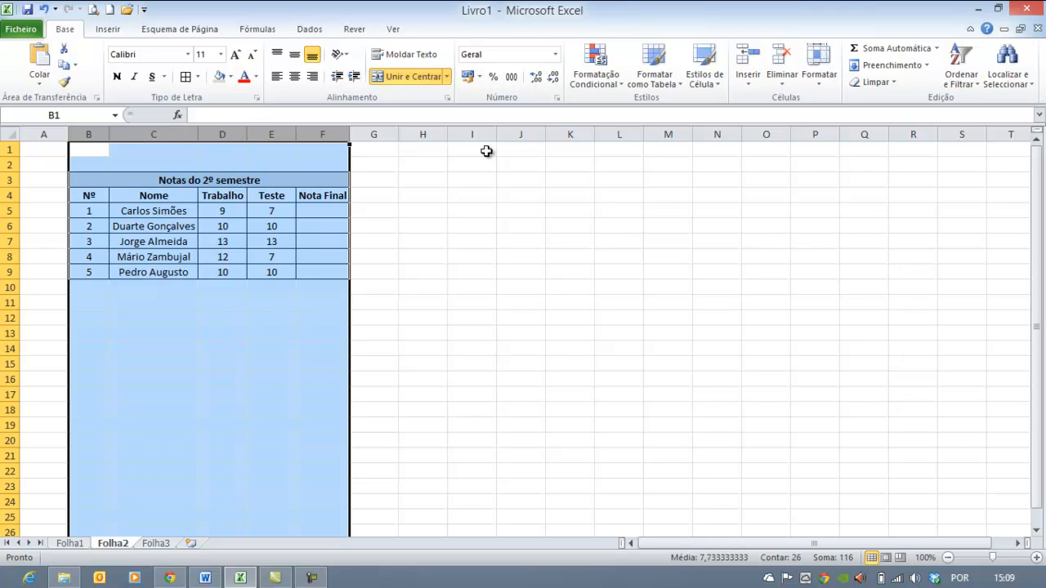
double_click(246, 135)
left_click(196, 321)
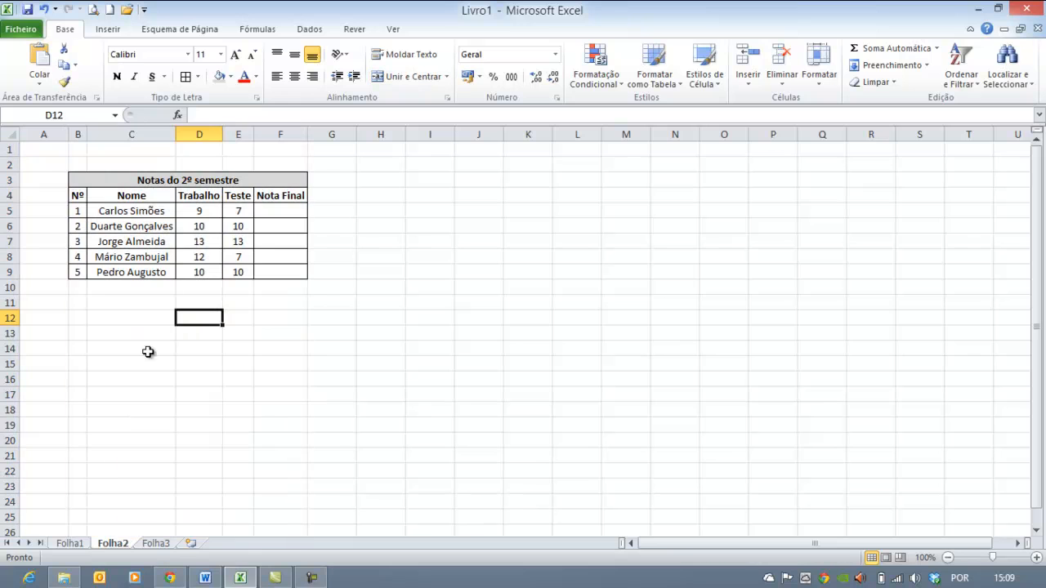
- Compare the formatted grade tables on Folha1 and Folha2, ending on Folha1
left_click(67, 545)
left_click(111, 546)
left_click(79, 545)
left_click(111, 546)
left_click(71, 544)
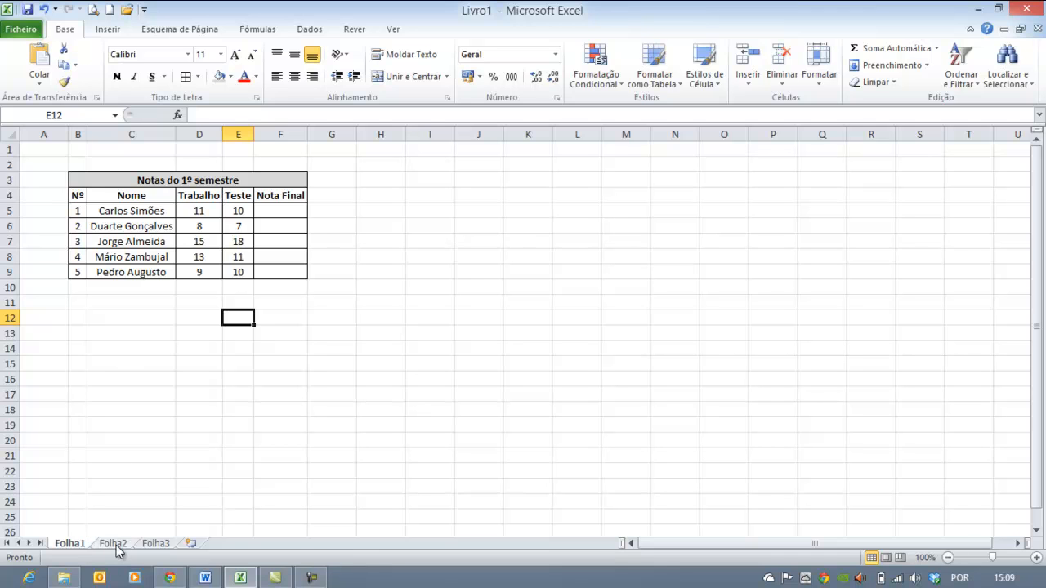
left_click(117, 543)
left_click(75, 543)
- Create a copy of the sheet Folha1 in the same workbook, placed before Folha2
right_click(81, 552)
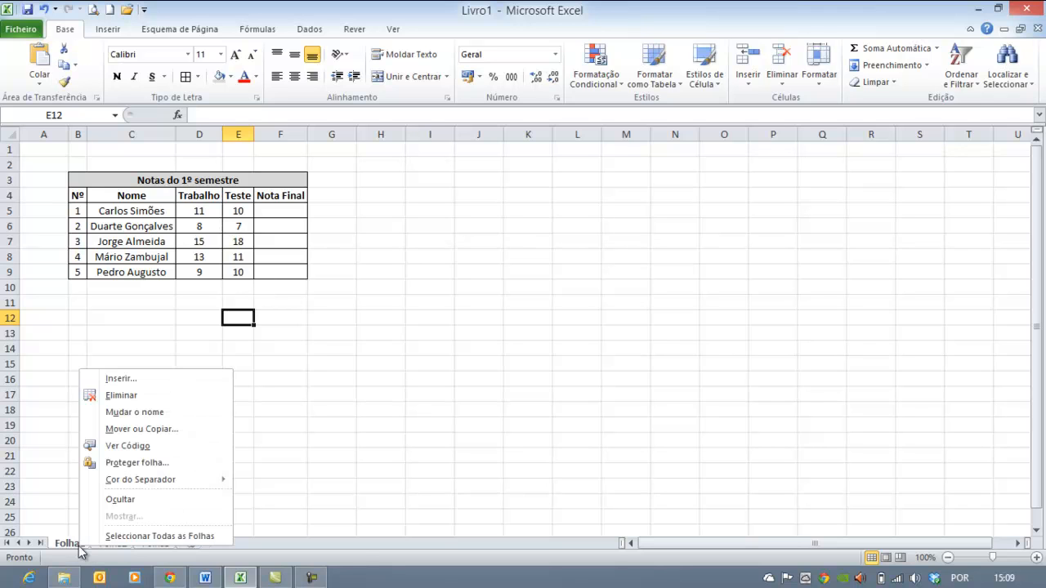
left_click(143, 433)
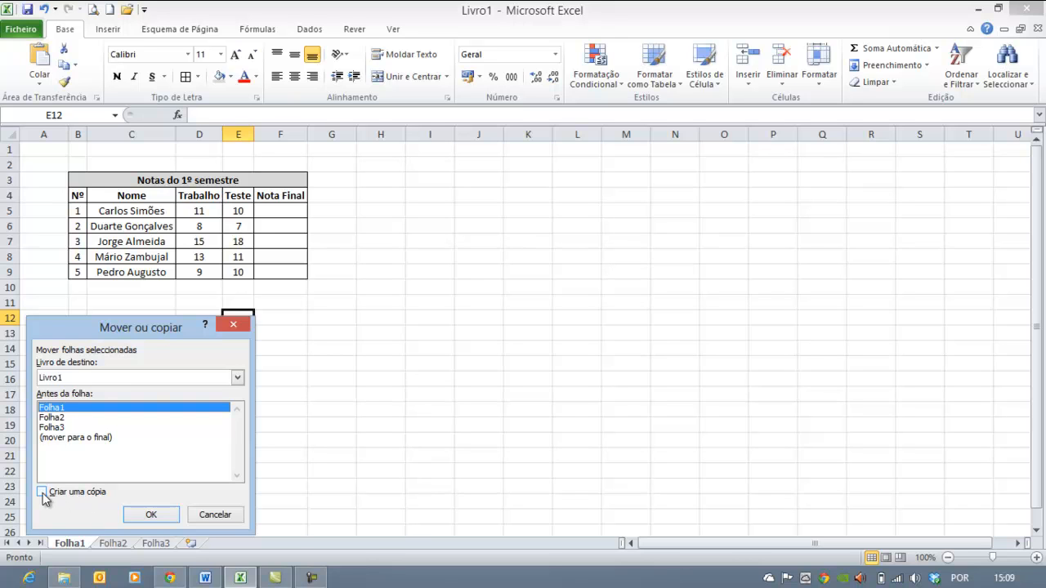
left_click(42, 492)
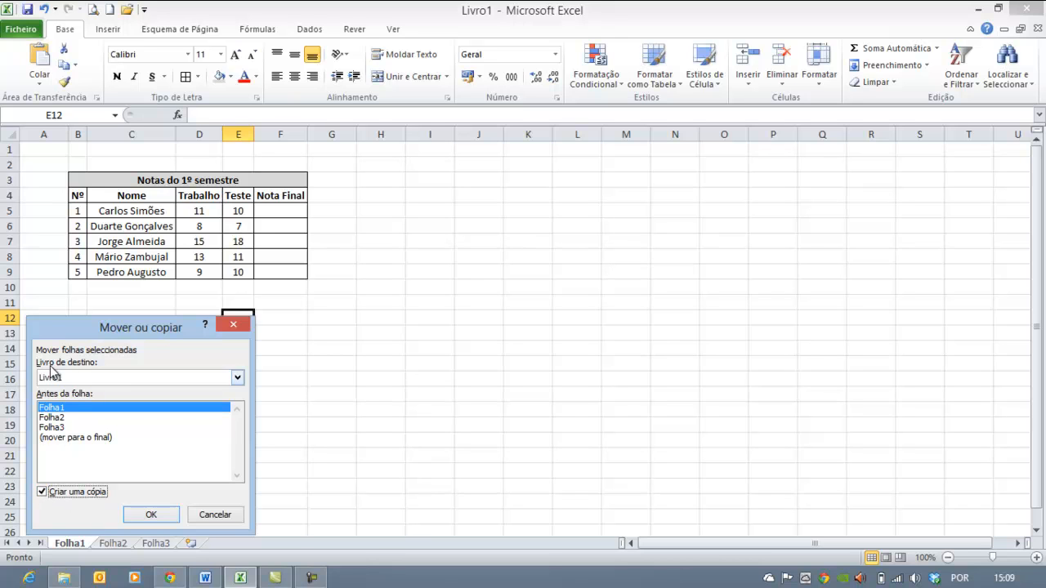
left_click(54, 418)
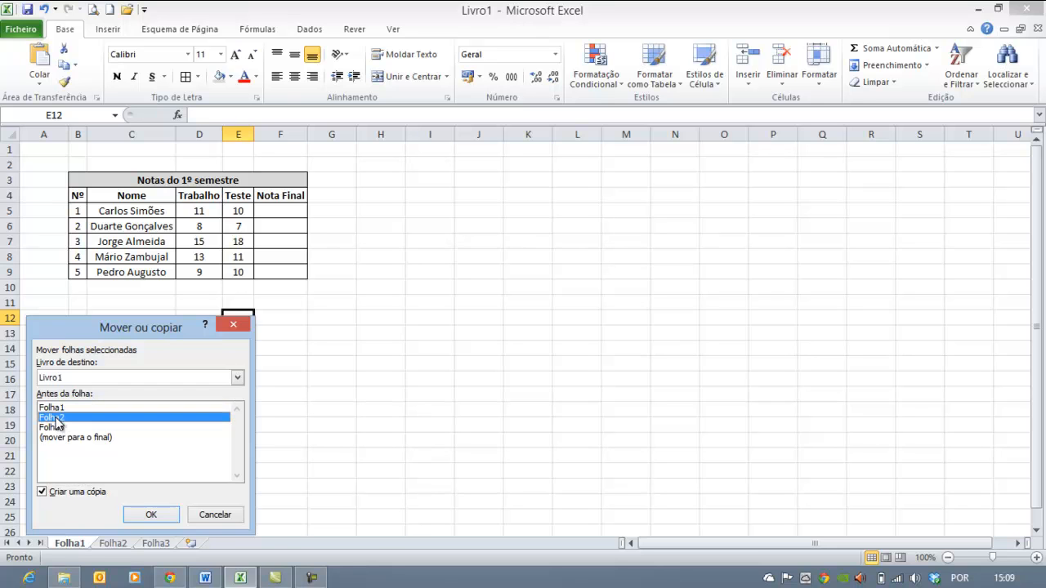
left_click(145, 516)
- Compare the original sheet Folha1 with its copy Folha1 (2), ending on the copy
left_click(69, 543)
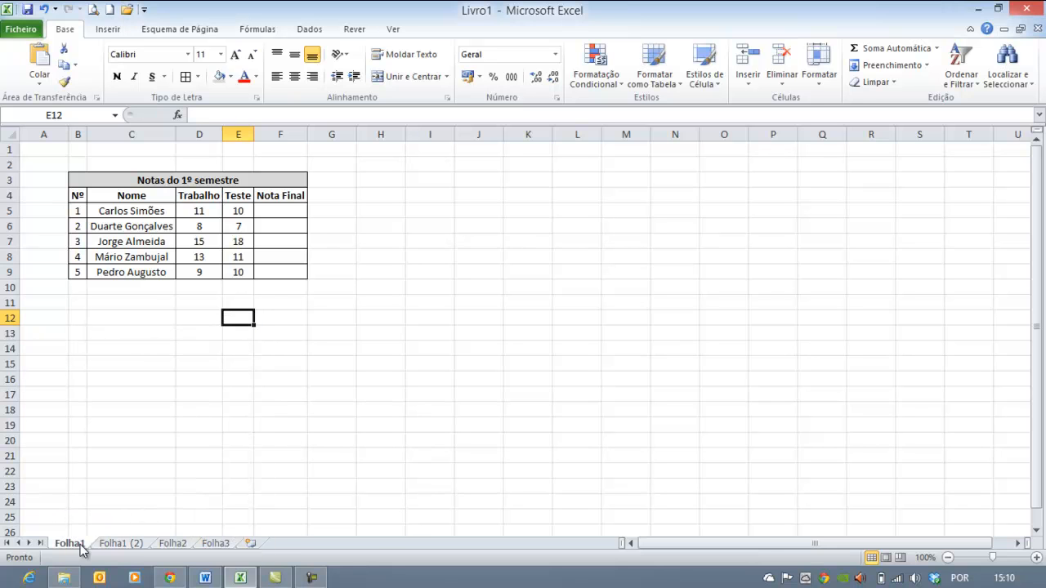
left_click(126, 545)
left_click(84, 544)
left_click(120, 545)
left_click(79, 545)
left_click(120, 545)
left_click(82, 545)
left_click(120, 545)
left_click(84, 545)
left_click(131, 544)
- Change the table title on Folha1 (2) to "Notas do 2º semestre"
left_click(170, 179)
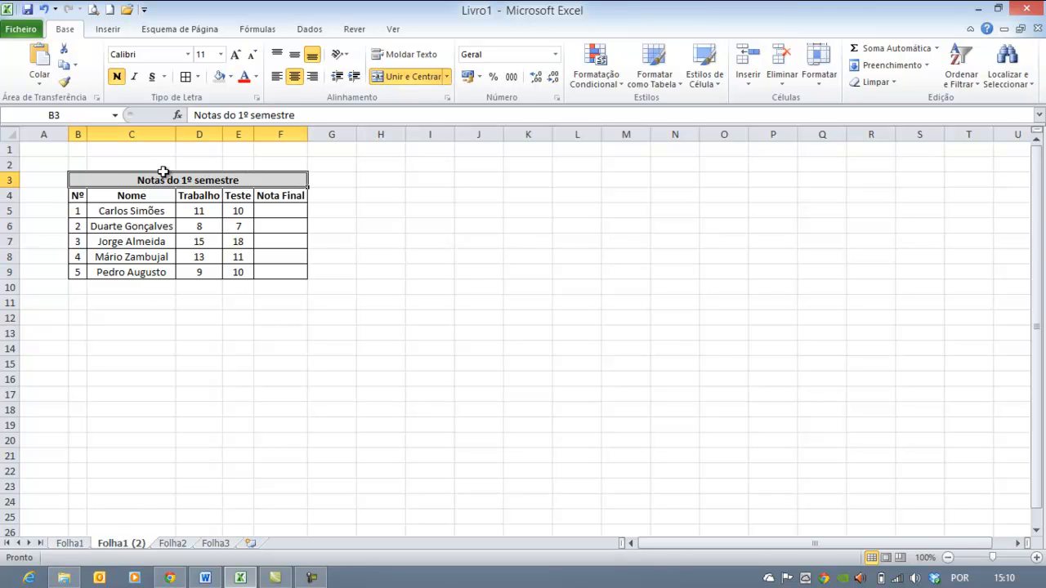
left_click(242, 115)
key("BackSpace")
type("2")
key("Return")
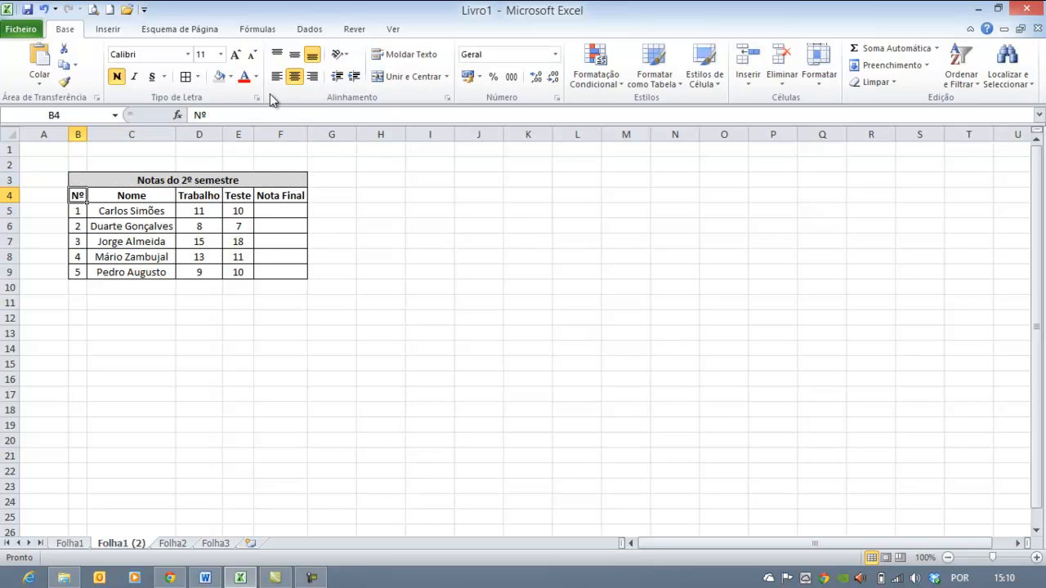
- Select the grades in D5:E9 on Folha1 (2) and compare the sheet with Folha2 and Folha1
left_click_drag(193, 208, 237, 268)
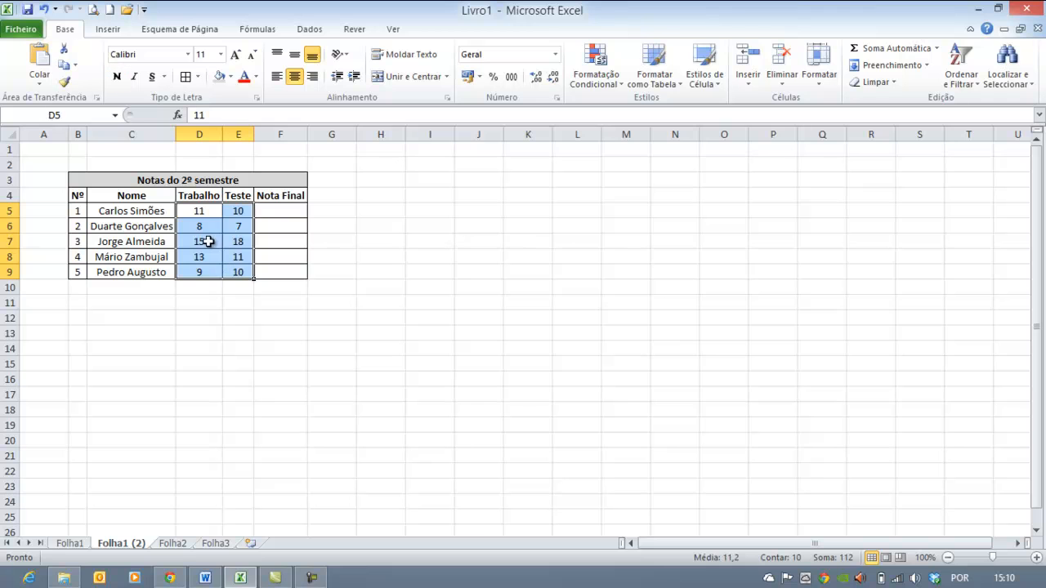
left_click(173, 544)
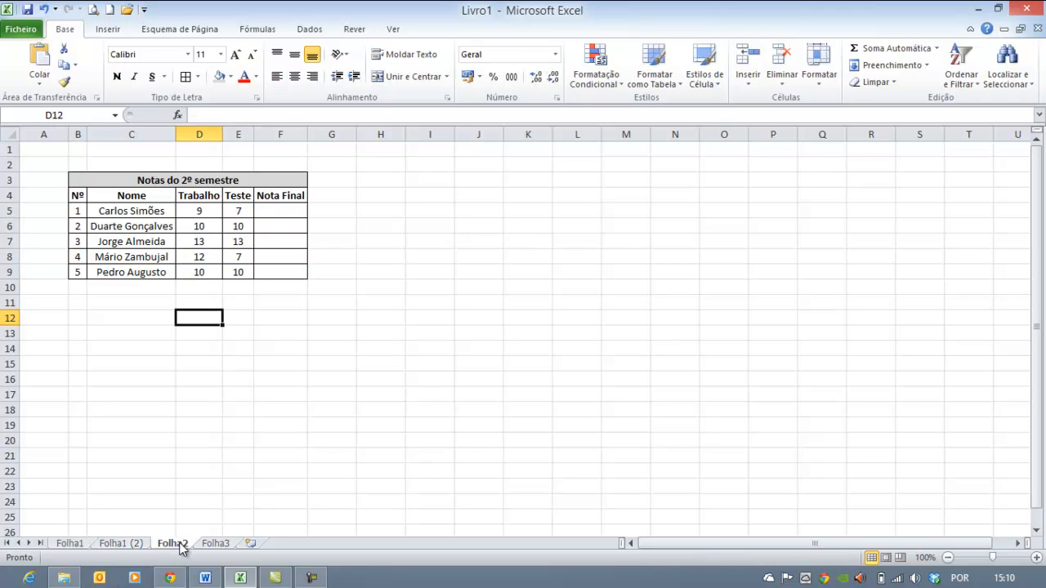
left_click(132, 544)
left_click(82, 549)
left_click(129, 544)
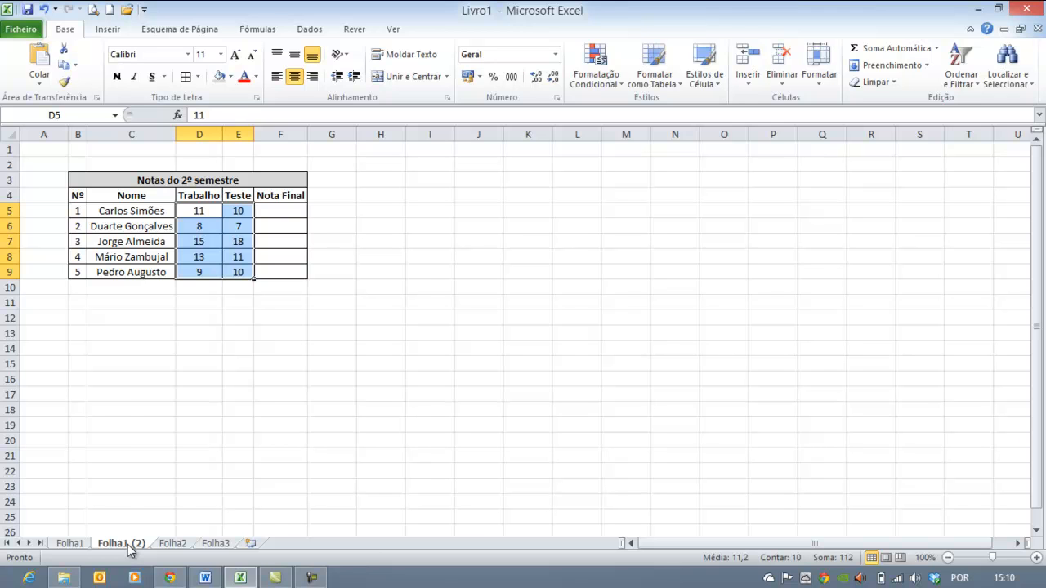
- Permanently delete the copied sheet Folha1 (2) from the workbook
right_click(129, 548)
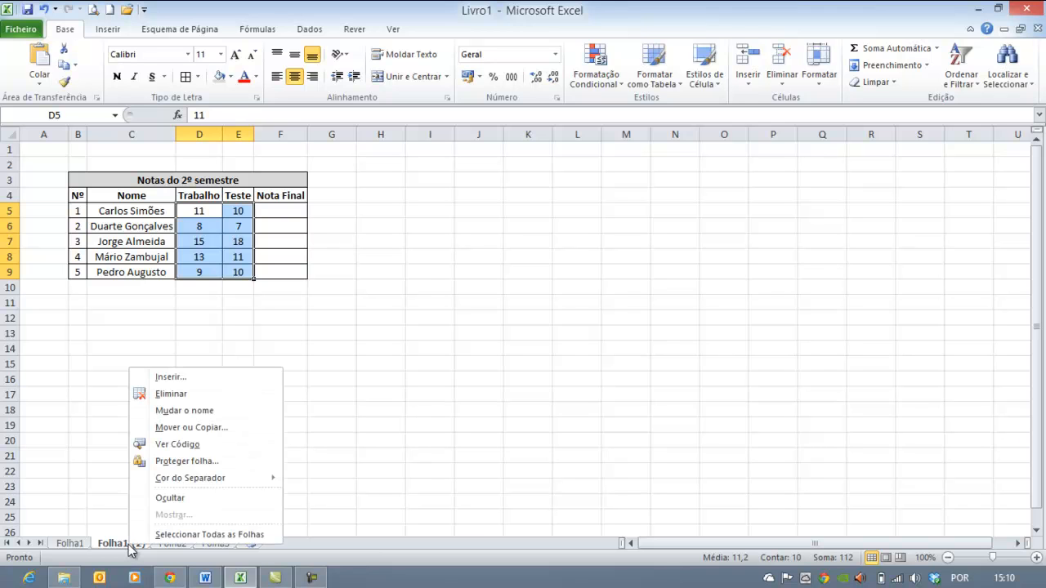
left_click(181, 396)
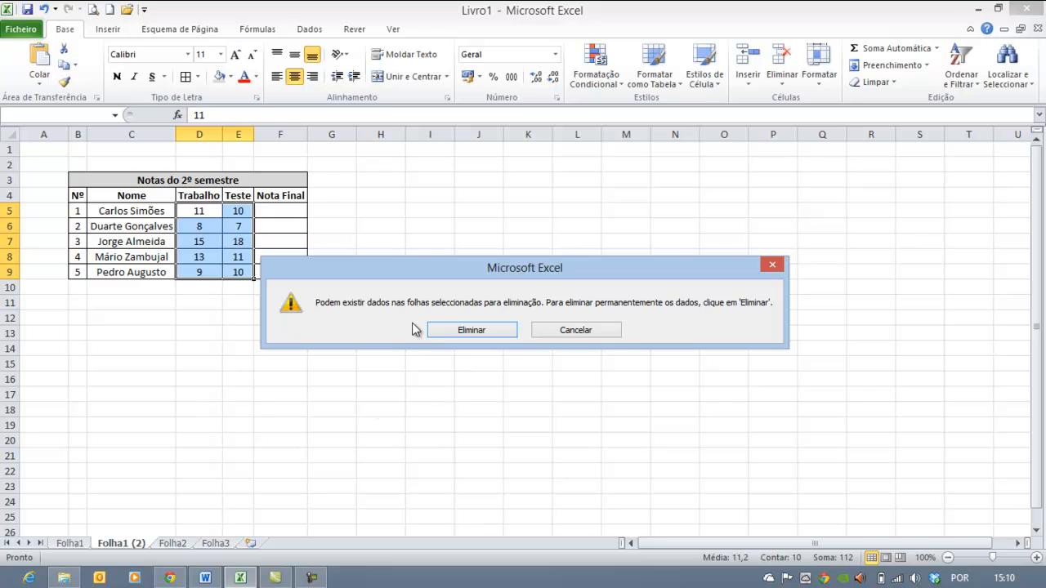
left_click(496, 331)
- Open Folha3, check the layout of the third table in the Word exercise, and return to the Excel workbook
left_click(86, 544)
left_click(115, 544)
left_click(158, 544)
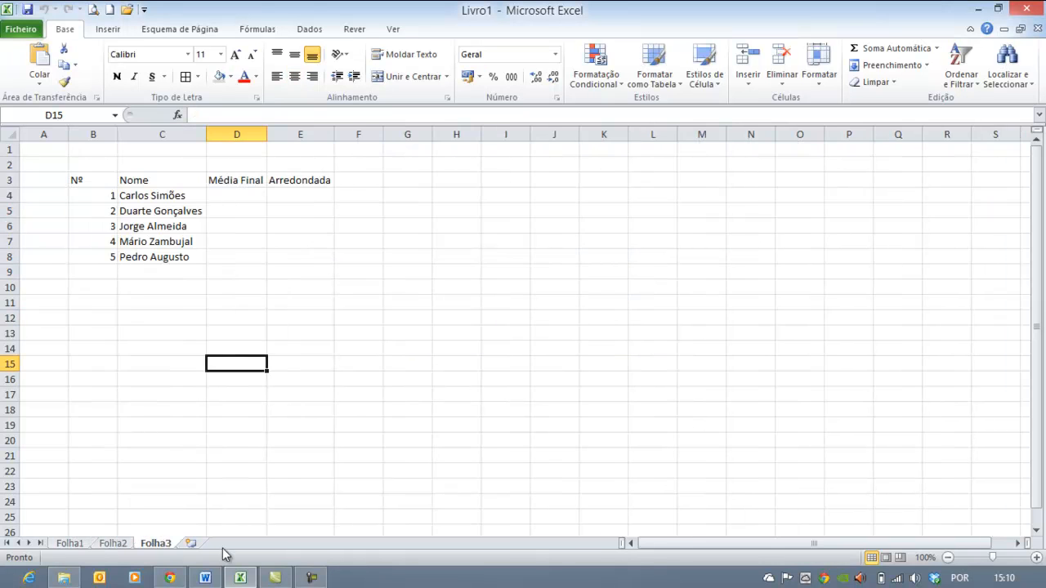
left_click(240, 578)
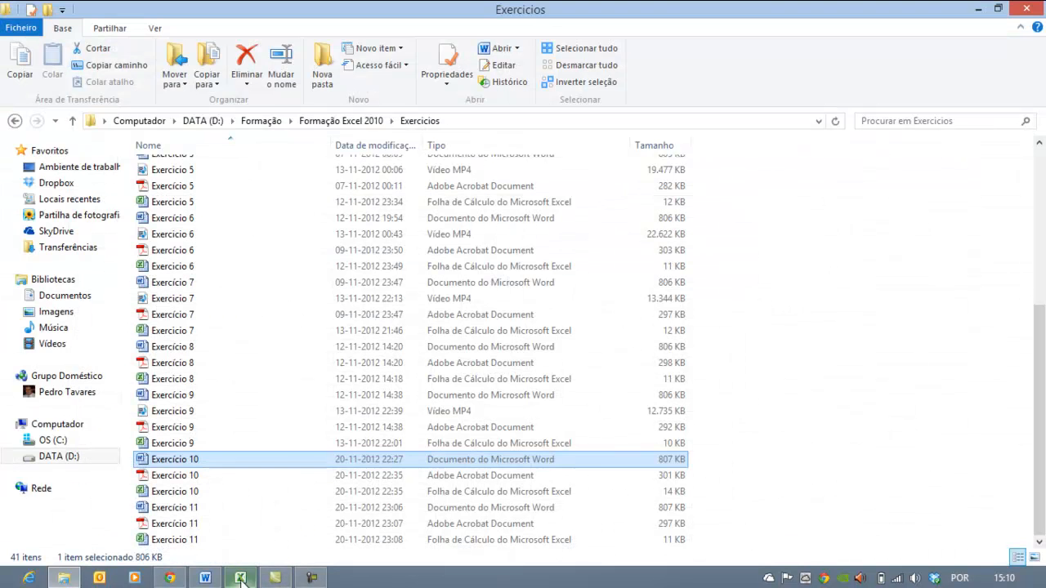
left_click(207, 579)
scroll(523, 397, "down", 3)
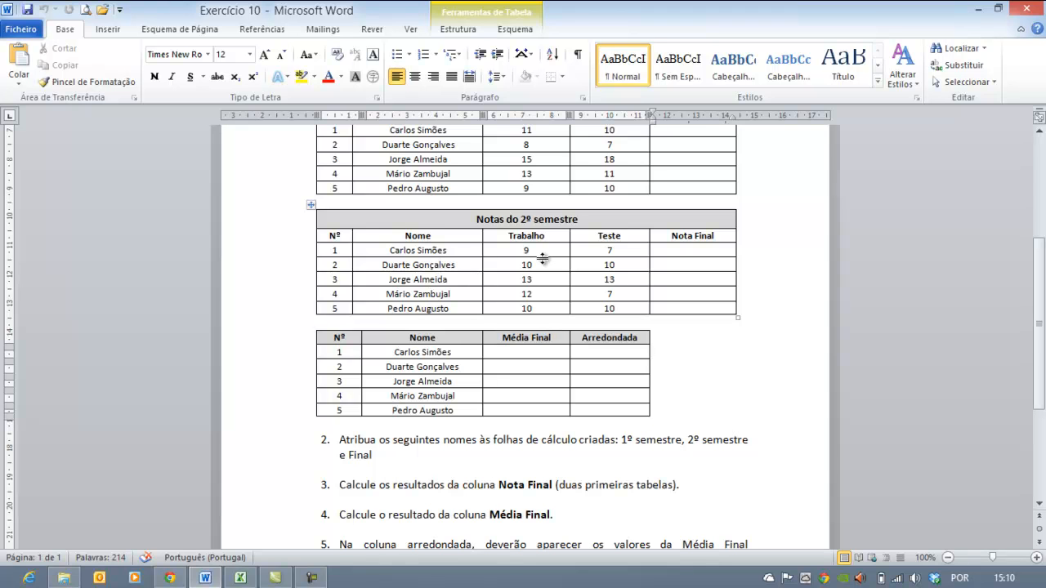
left_click(240, 578)
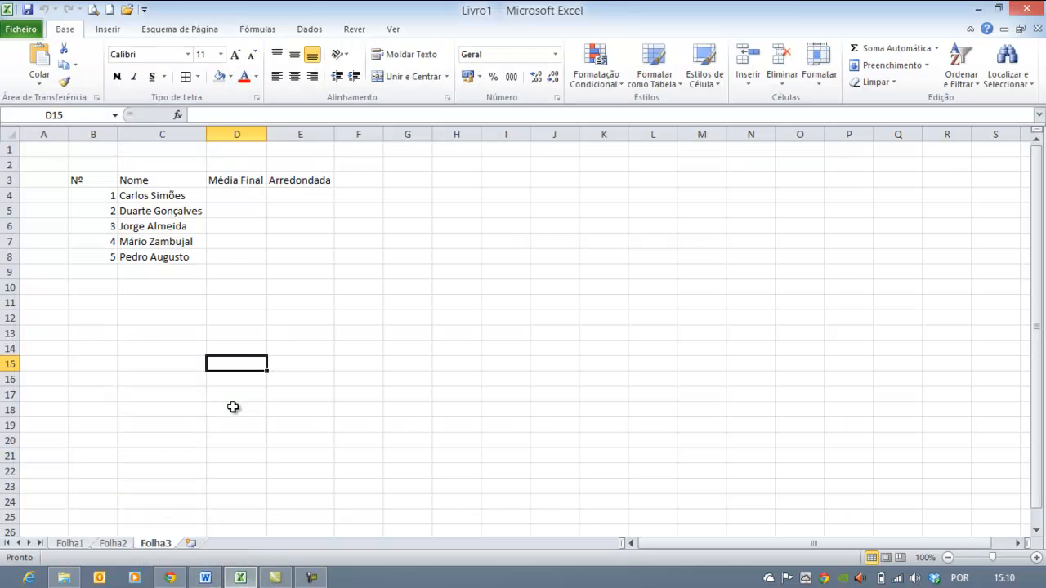
- Apply all borders to the table in B3:E8 on Folha3 and centre its contents horizontally
left_click_drag(92, 177, 300, 254)
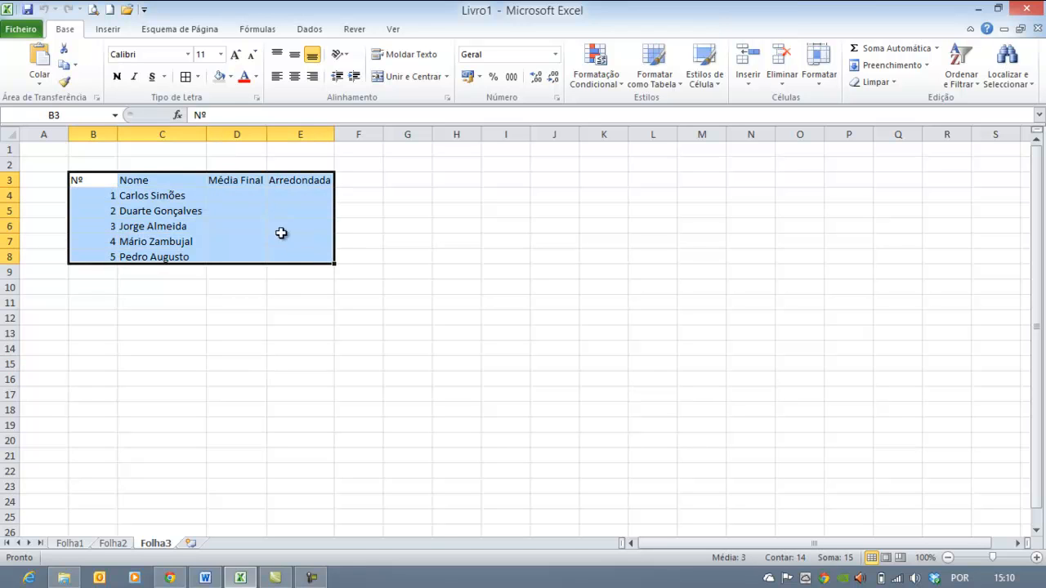
left_click(187, 76)
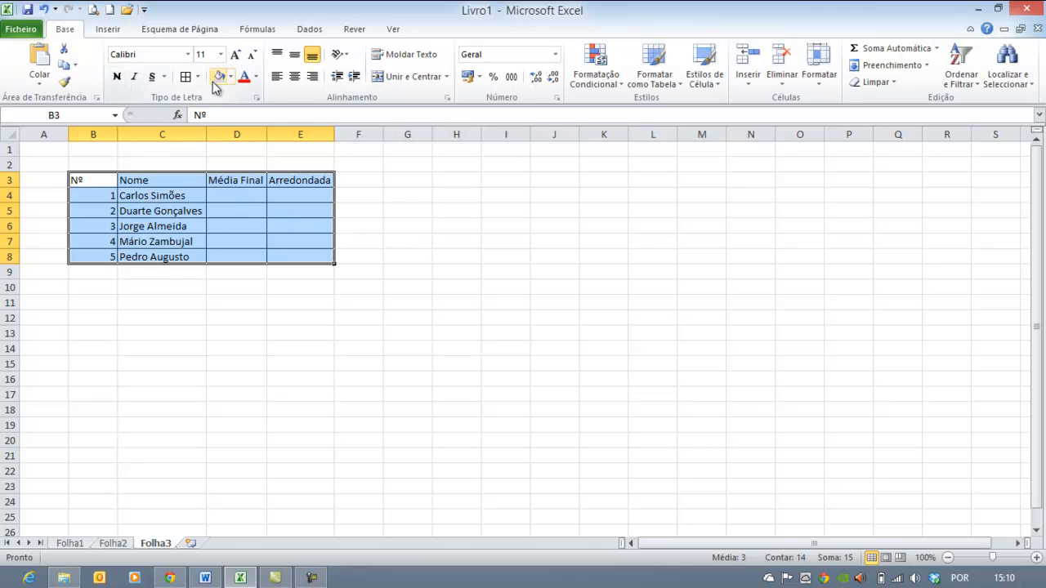
left_click(294, 77)
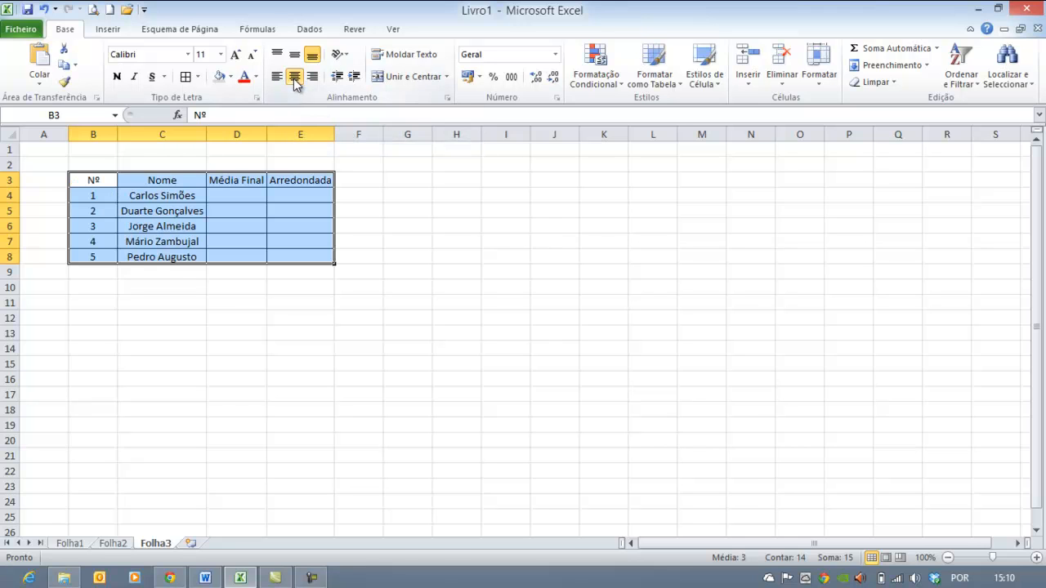
left_click(181, 362)
- Make the header row B3:E3 of the Folha3 table bold
left_click_drag(91, 180, 296, 181)
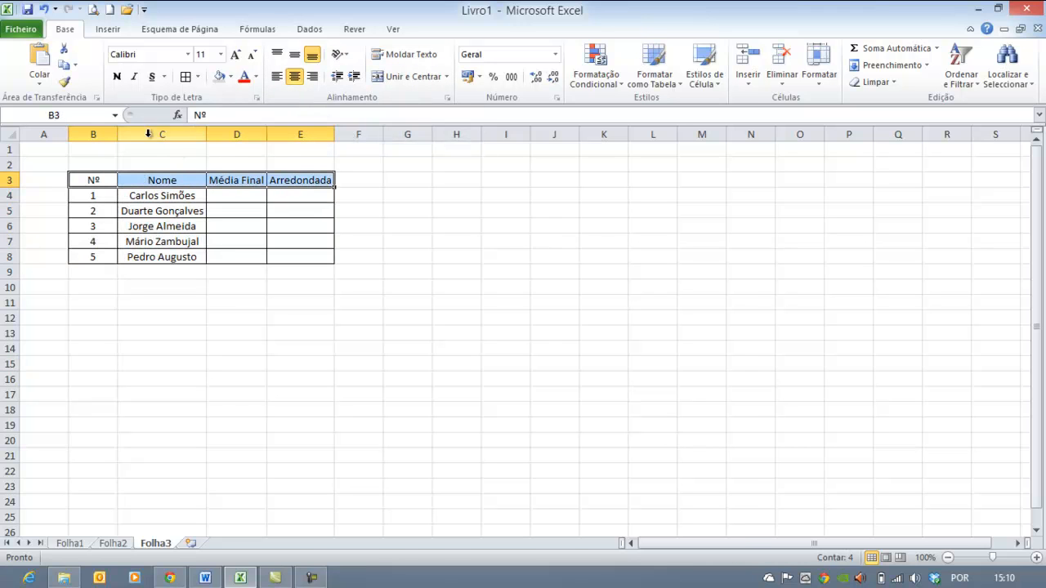
left_click(119, 80)
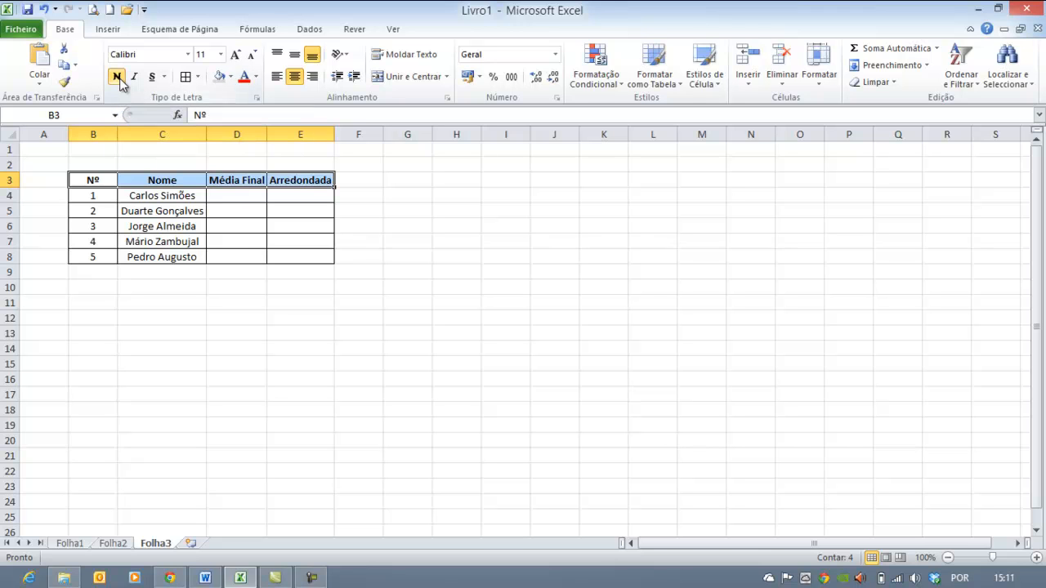
left_click(243, 437)
- AutoFit the widths of columns B to E on Folha3 to their contents
left_click_drag(103, 136, 299, 135)
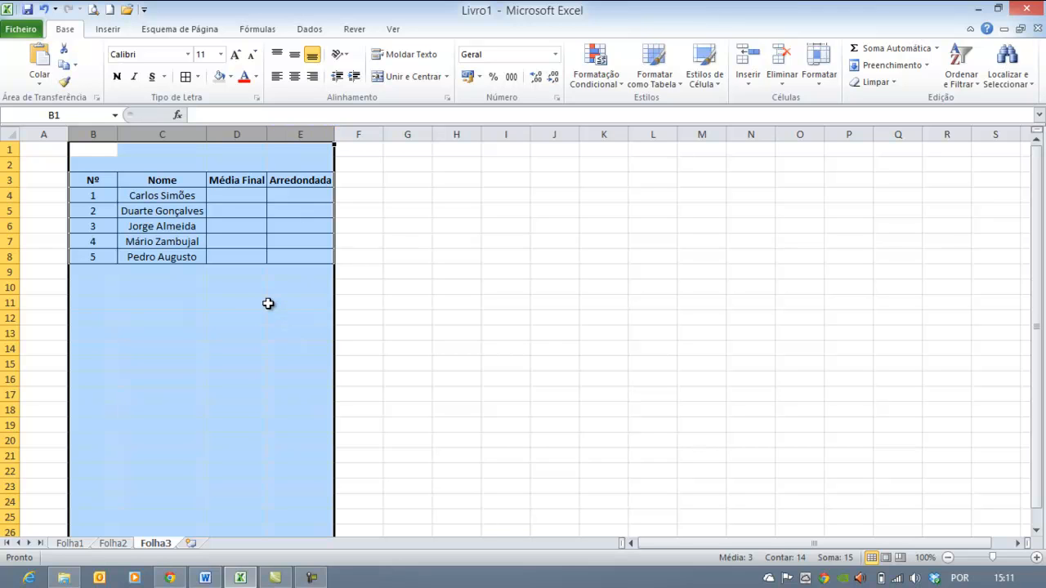
double_click(266, 133)
left_click(211, 398)
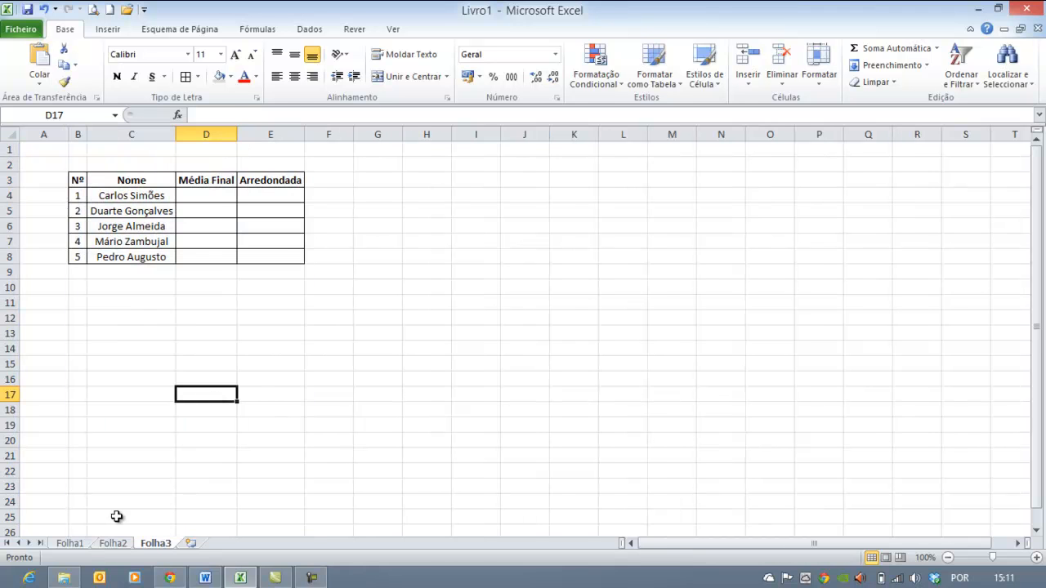
- Compare with Folha1 and Folha2, and fill the header row B3:E3 on Folha3 with the same light grey
left_click(72, 544)
left_click(112, 544)
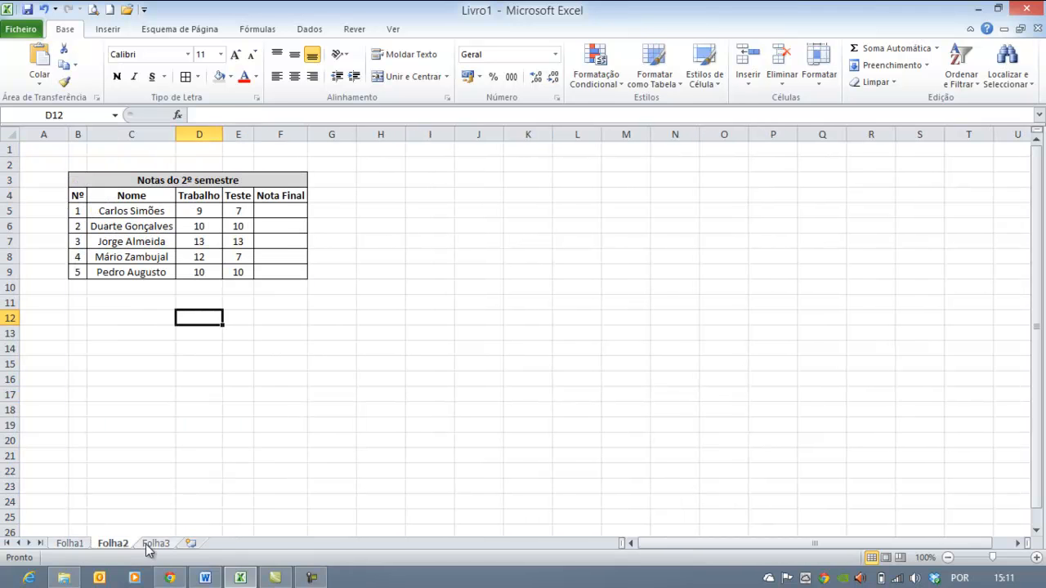
left_click(151, 545)
left_click_drag(79, 176, 249, 170)
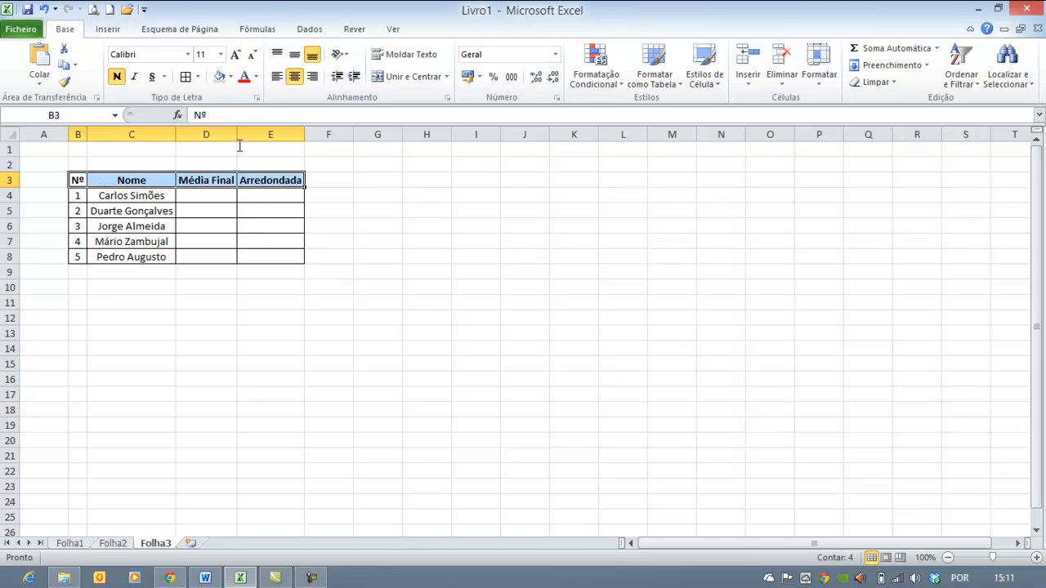
left_click(219, 76)
left_click(131, 348)
- Review the tables on all three sheets, read the sheet-naming instruction in the Word exercise, and return to the Excel workbook
left_click(71, 544)
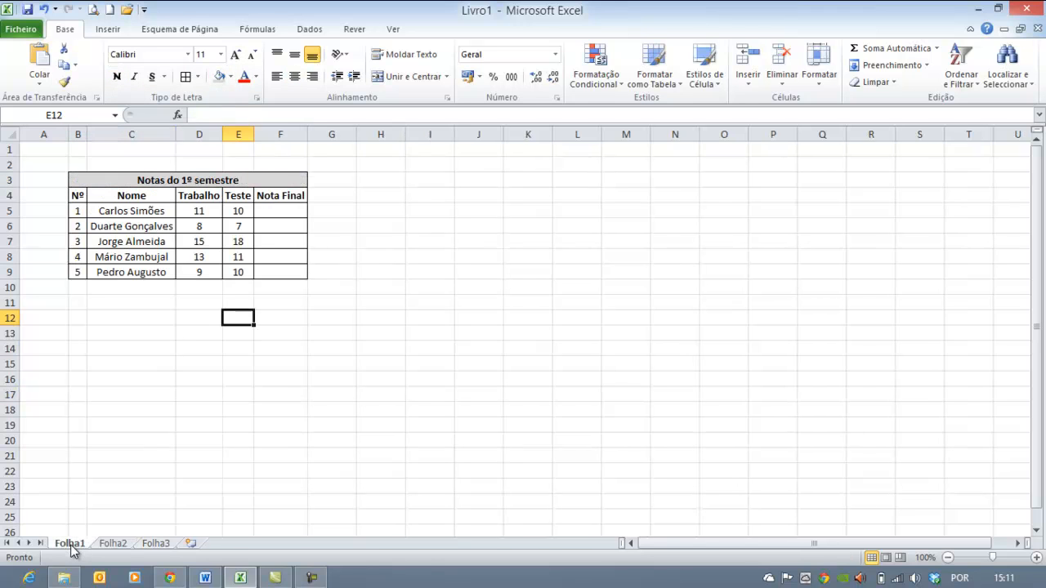
left_click(112, 544)
left_click(154, 544)
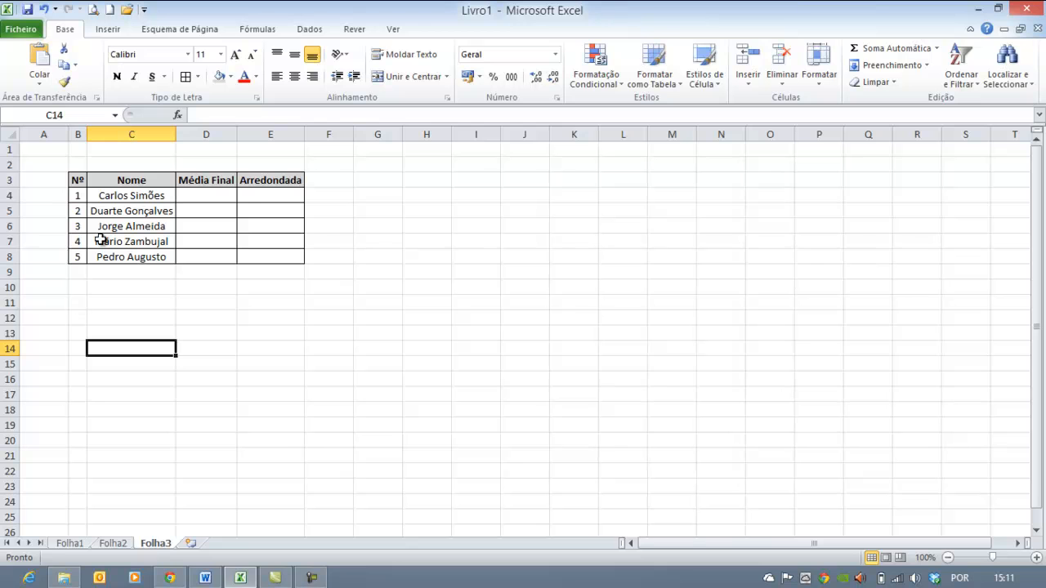
left_click(70, 543)
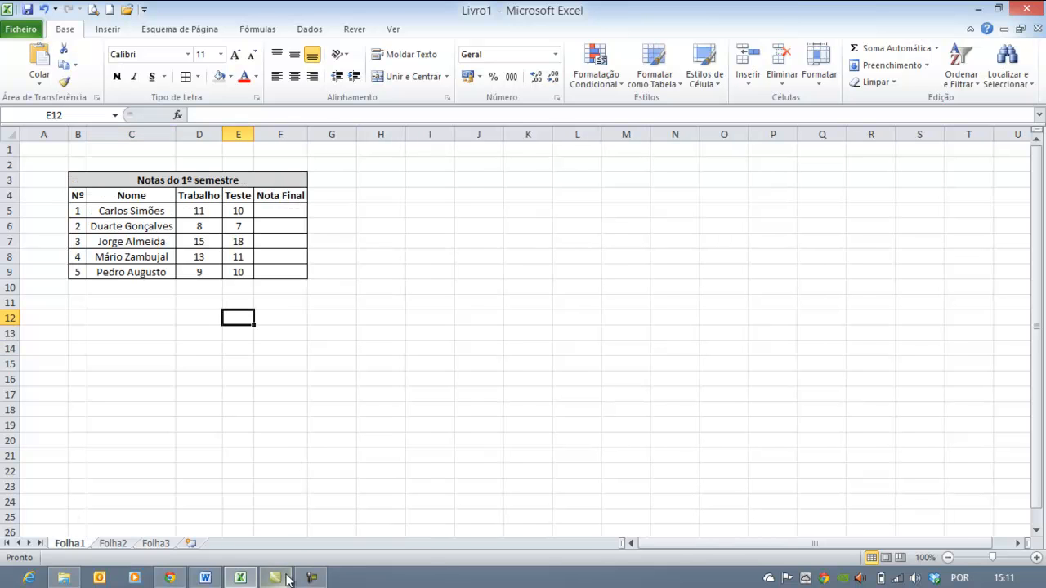
left_click(205, 578)
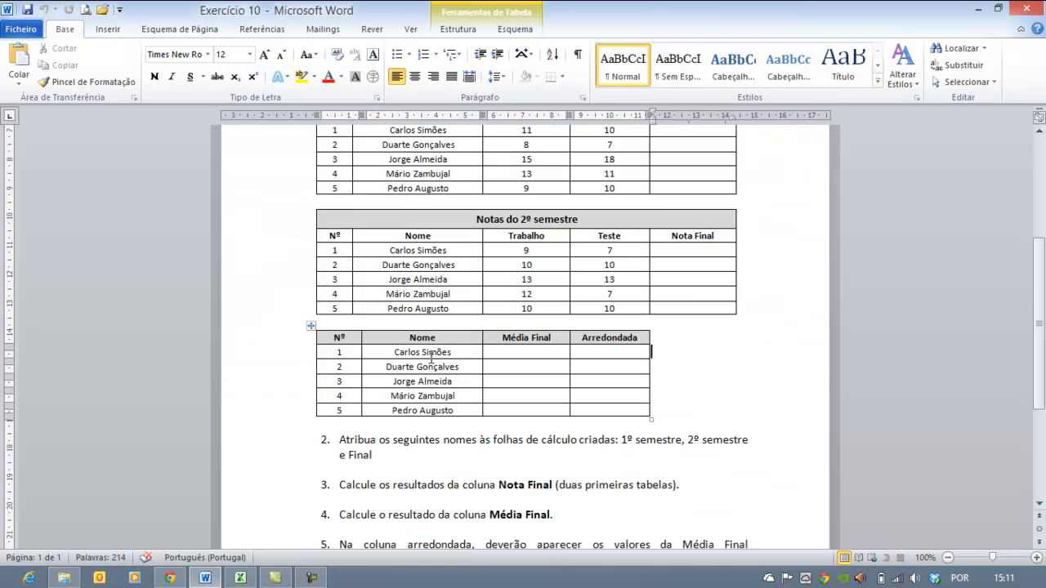
scroll(427, 360, "up", 2)
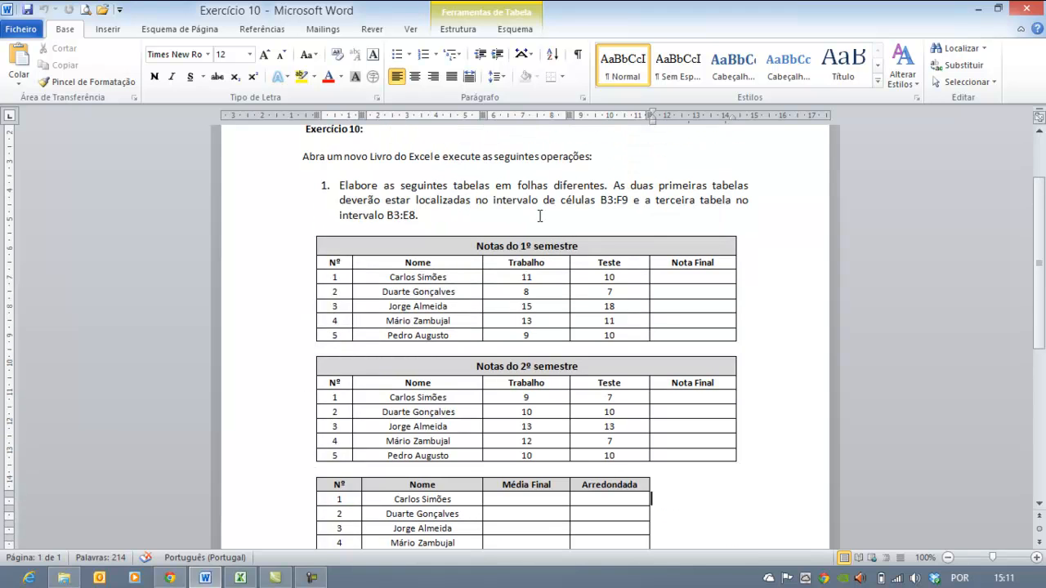
scroll(539, 215, "down", 6)
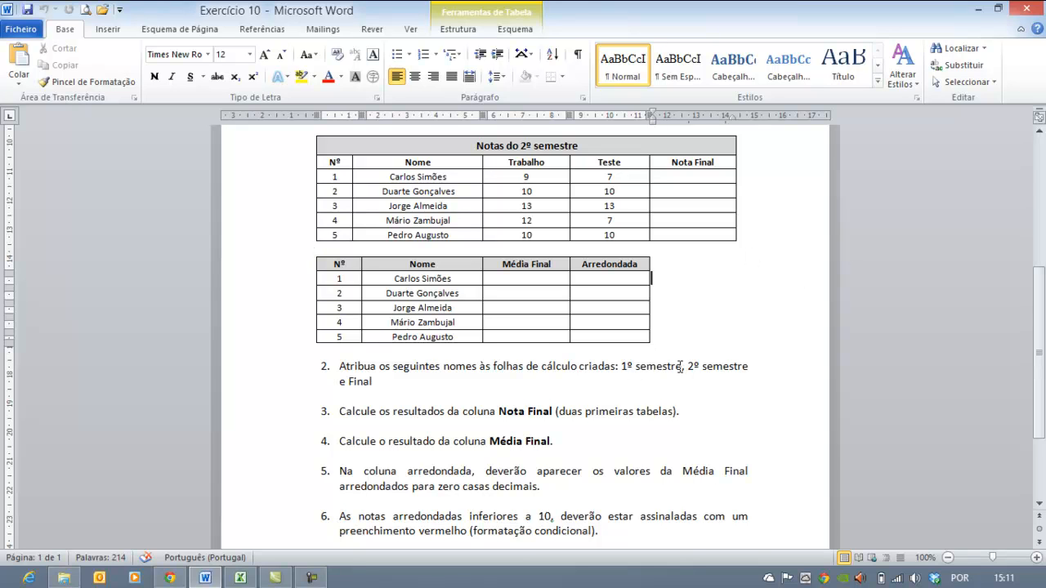
left_click(240, 578)
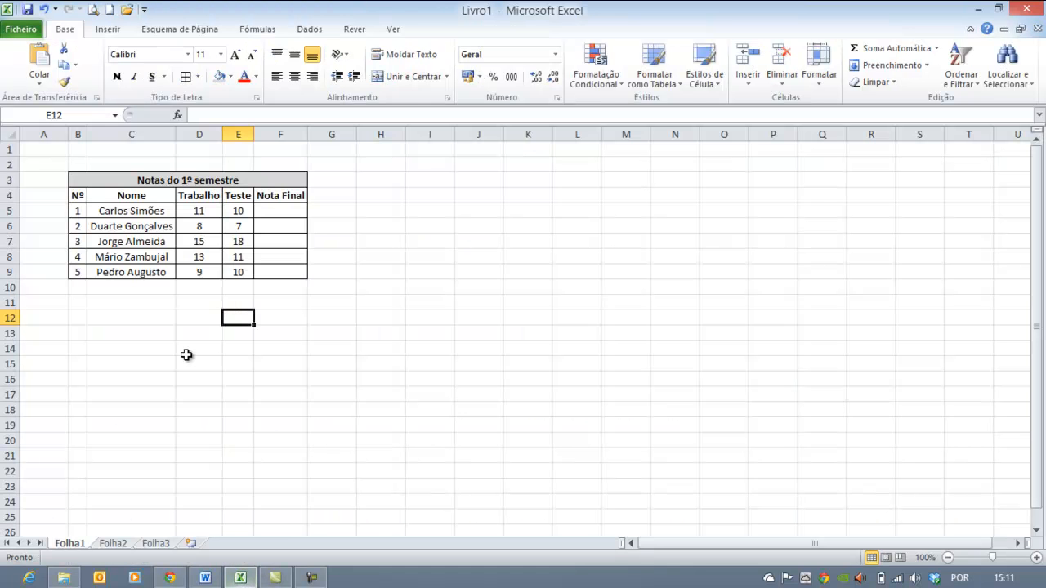
- Rename the sheet Folha1 as "1º semestre" and the sheet Folha2 as "2º semestre"
right_click(79, 545)
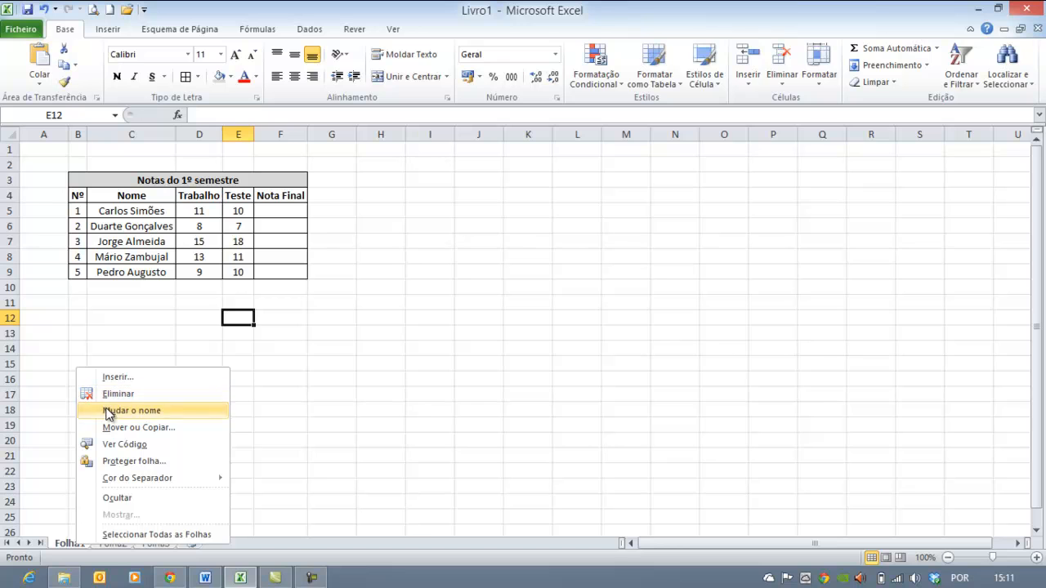
left_click(108, 411)
type("1º semestre")
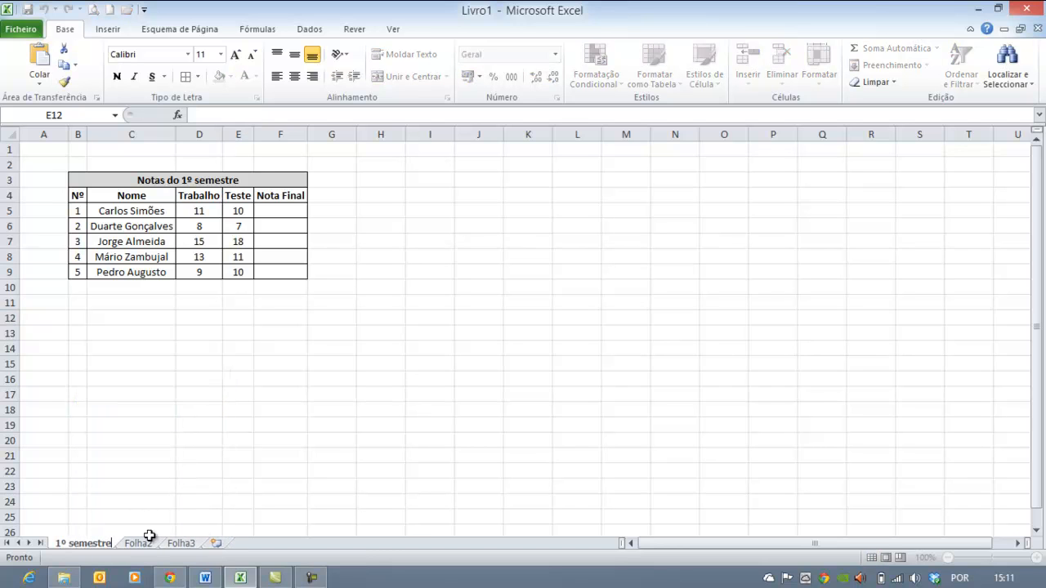
right_click(147, 549)
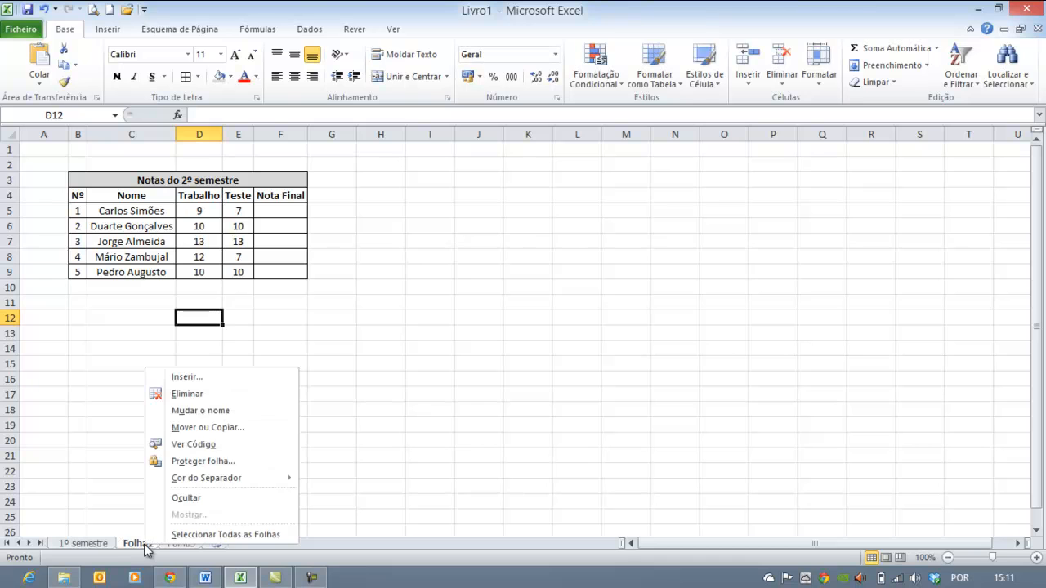
left_click(171, 410)
type("2º semestre")
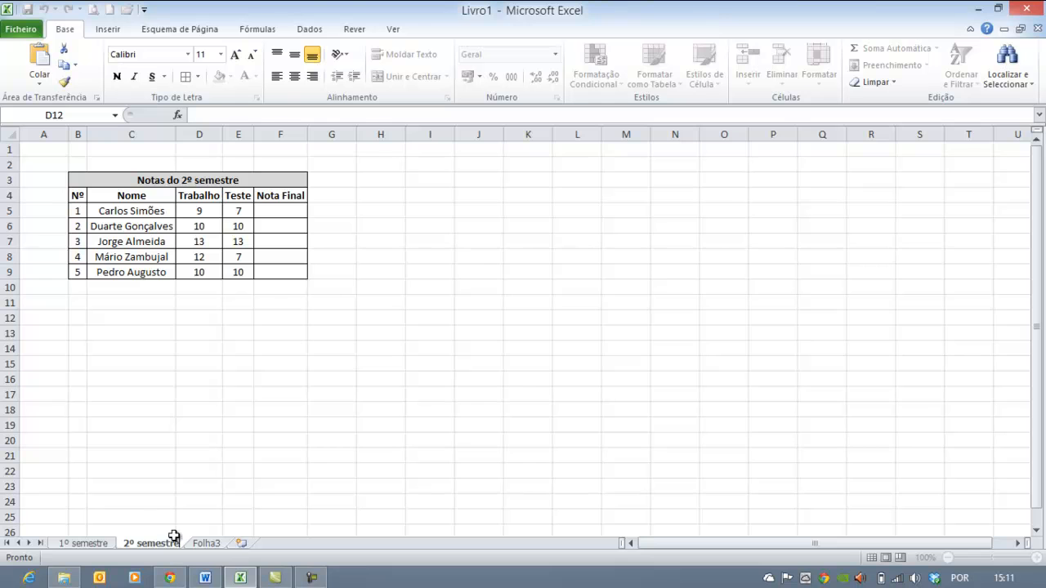
- Rename the sheet Folha3 as "Final"
right_click(206, 545)
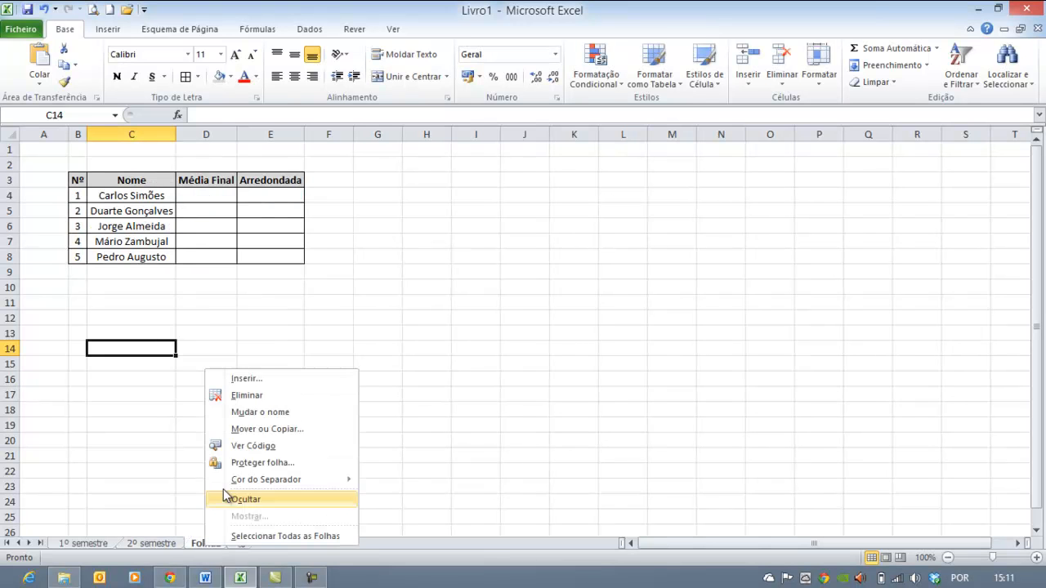
left_click(228, 415)
type("Fin")
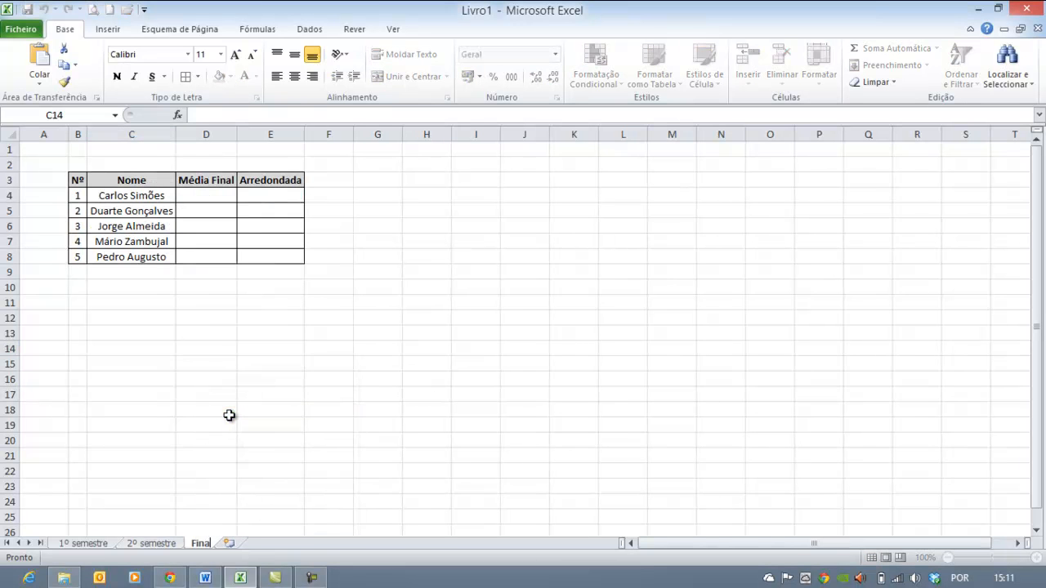
type("al")
key("Return")
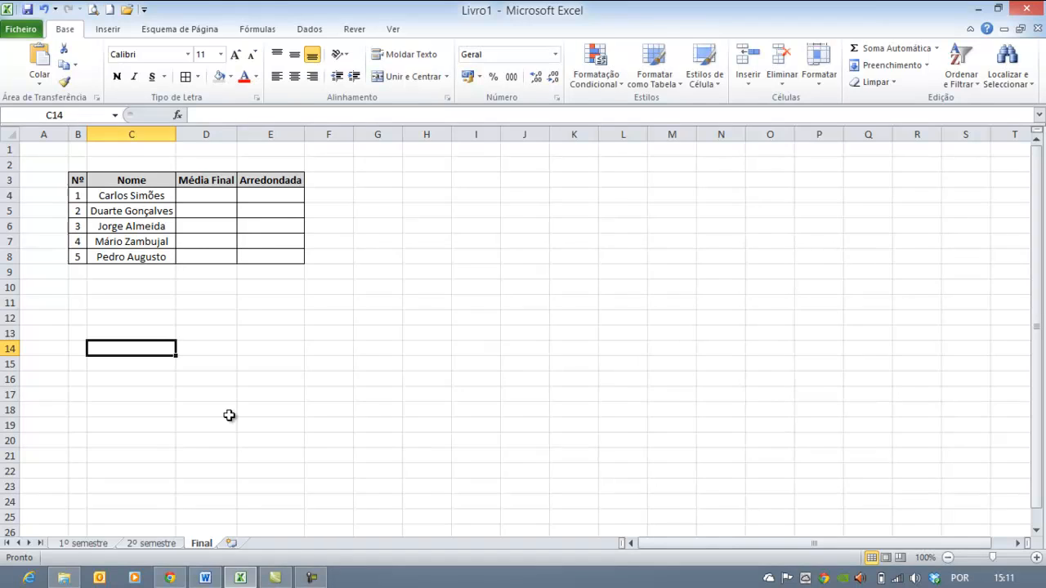
- Check the renamed sheets, read the Nota Final instruction in the Word exercise, and return to the 1º semestre sheet in Excel
left_click(109, 545)
left_click(146, 544)
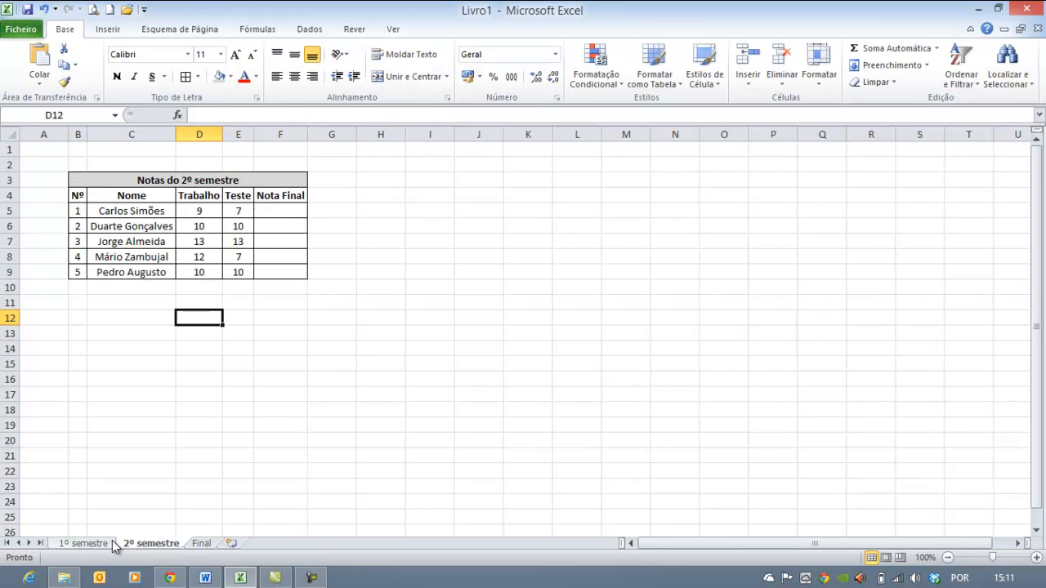
left_click(201, 544)
left_click(78, 543)
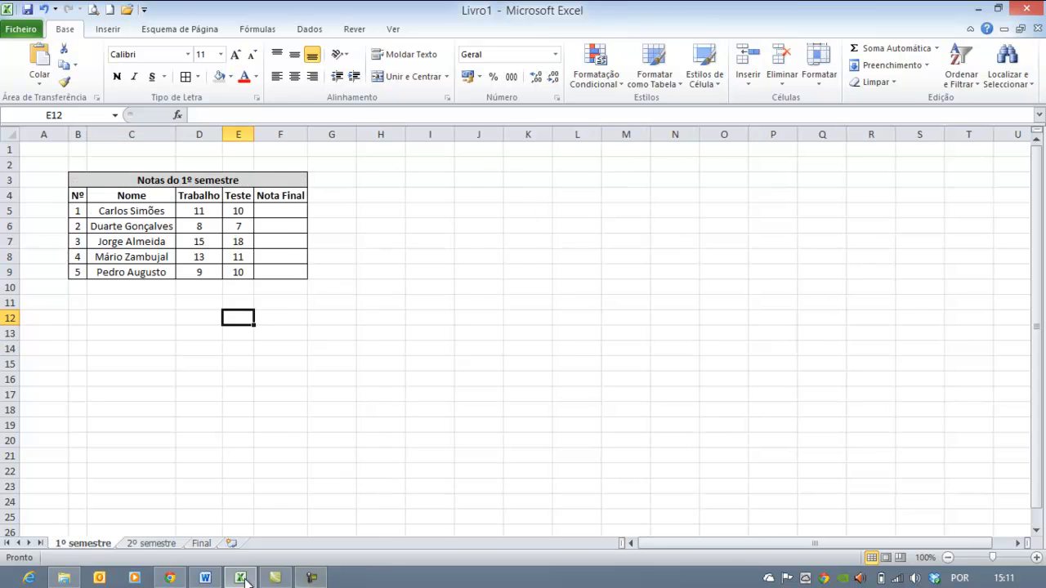
left_click(205, 578)
scroll(453, 356, "down", 2)
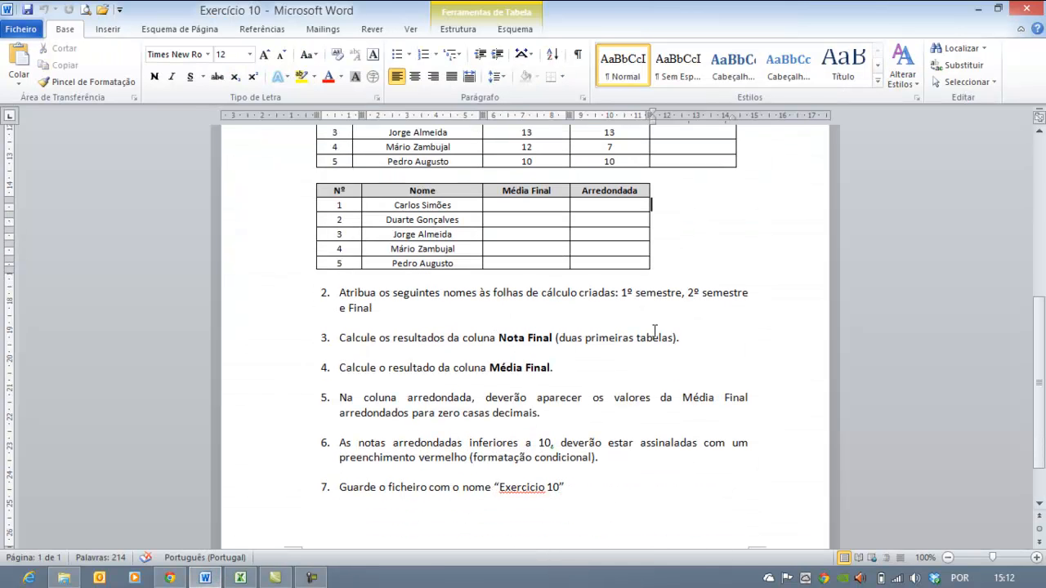
left_click(239, 578)
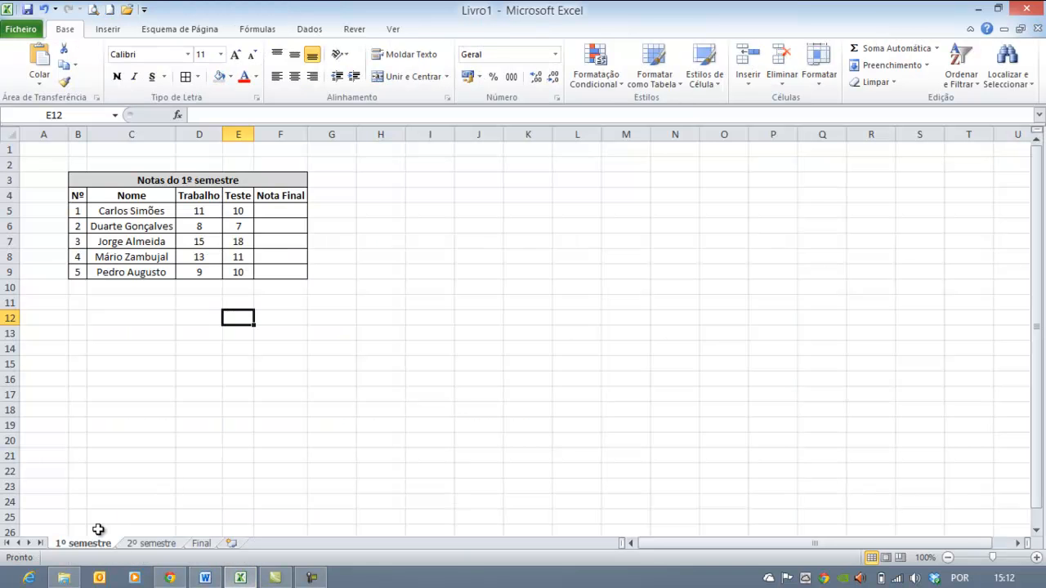
left_click(147, 543)
left_click(84, 543)
- Examine the first student's Trabalho, Teste and Nota Final cells in D5:F5 on the 1º semestre sheet
left_click(291, 210)
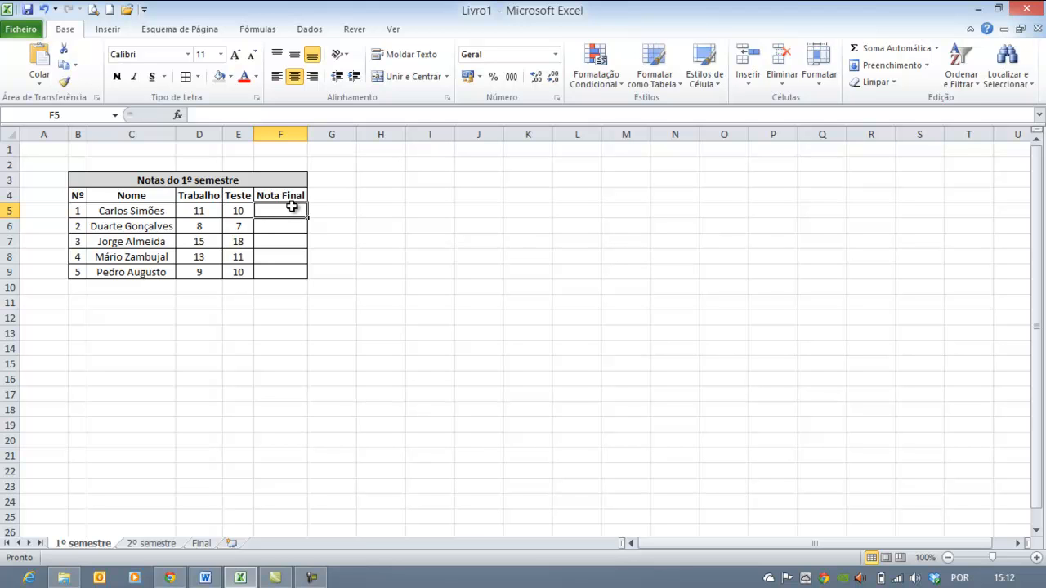
left_click(196, 211)
left_click(239, 212)
left_click(210, 213)
left_click(239, 211)
left_click(271, 210)
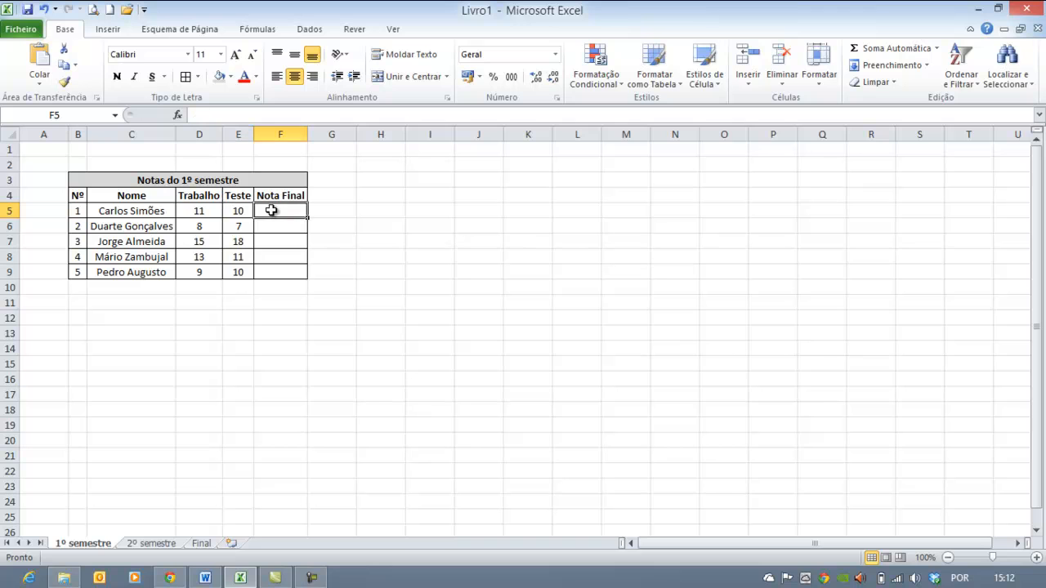
left_click(209, 211)
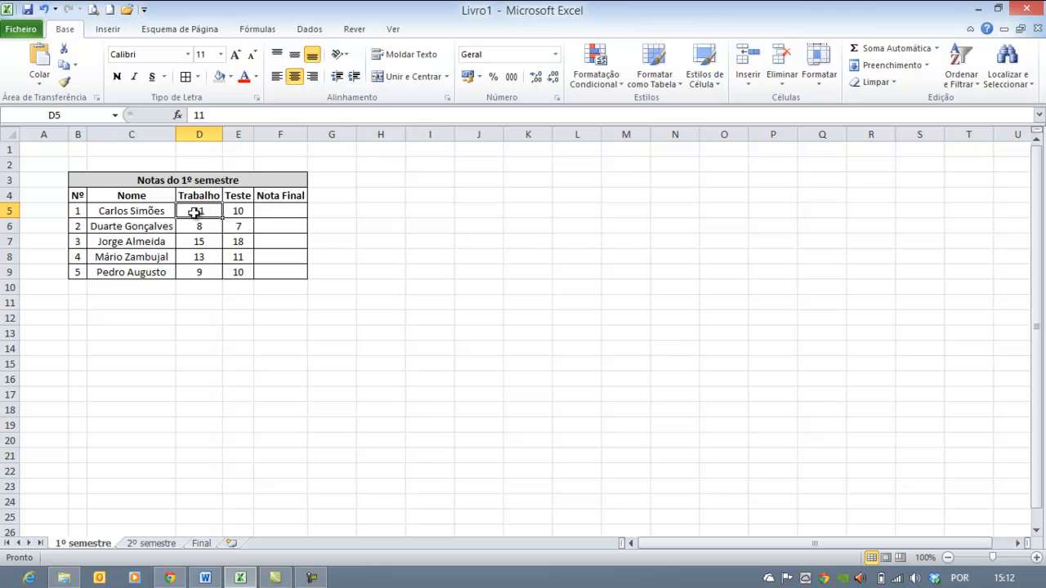
left_click(240, 211)
left_click(278, 211)
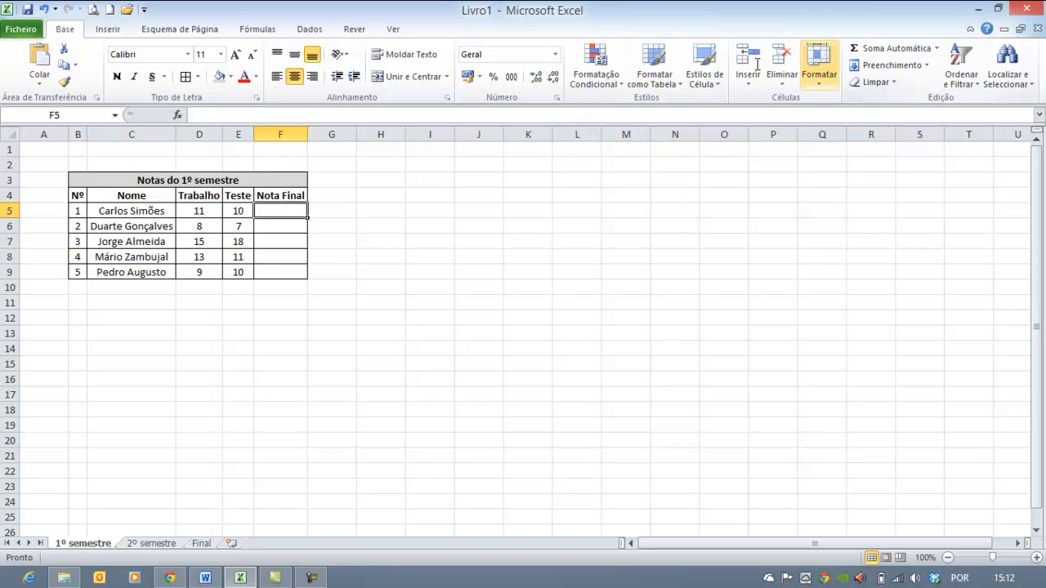
left_click(202, 211)
left_click(241, 211)
- Calculate the first student's Nota Final in F5 on the 1º semestre sheet with the formula =MÉDIA(D5:E5)
left_click(280, 212)
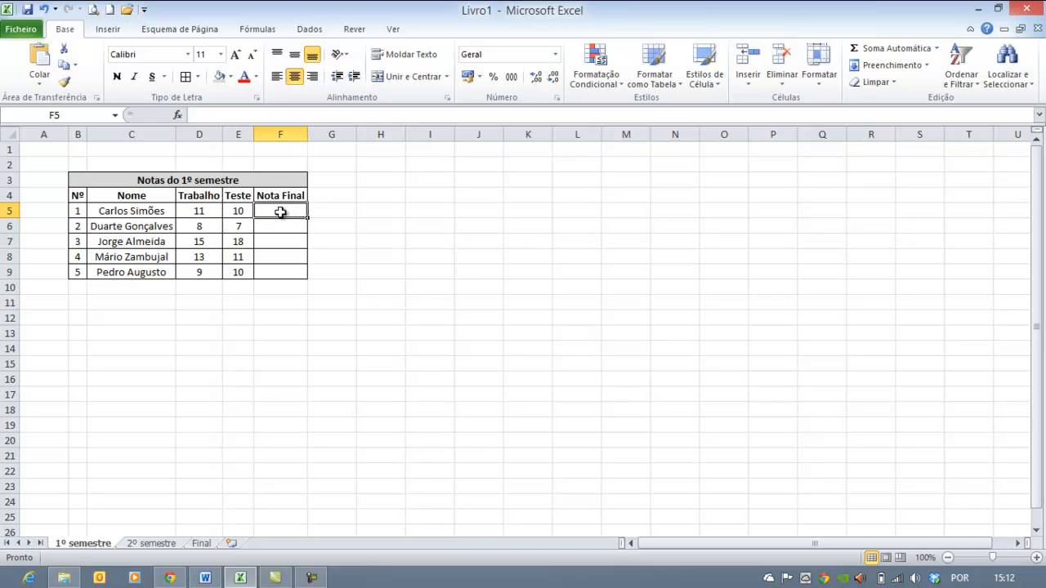
left_click(937, 49)
left_click(885, 83)
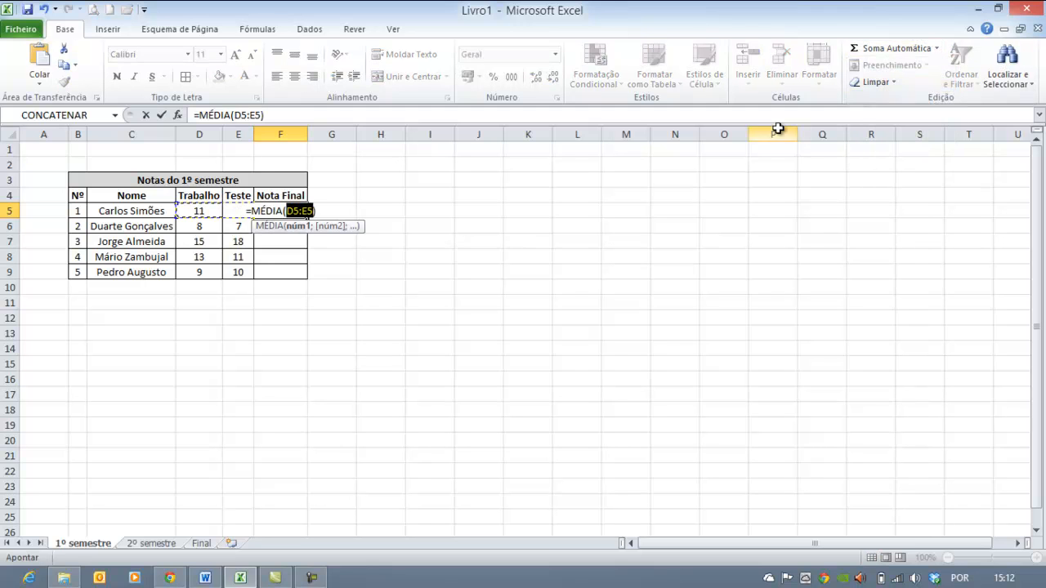
left_click_drag(188, 211, 234, 210)
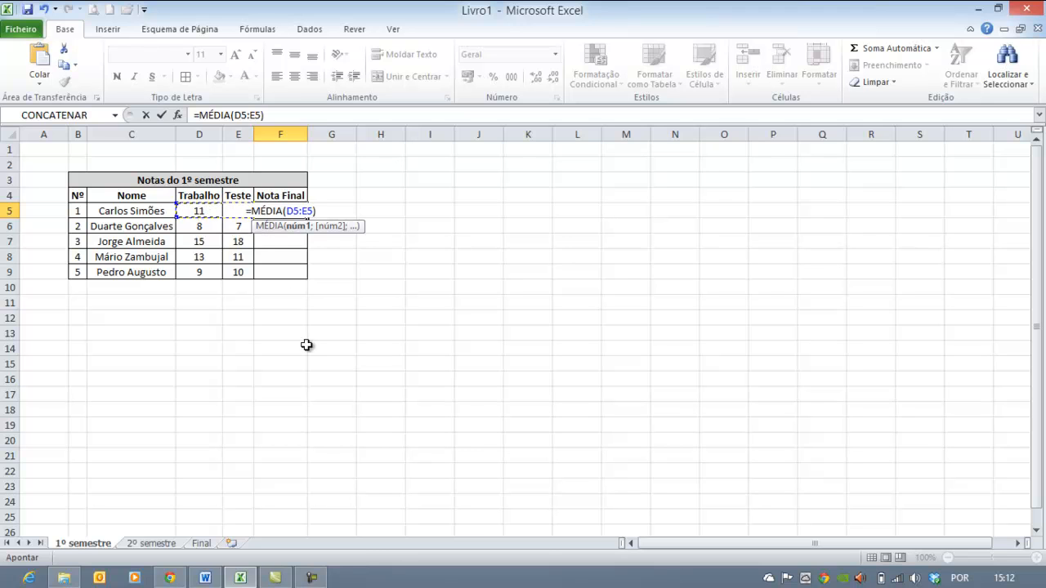
key("Return")
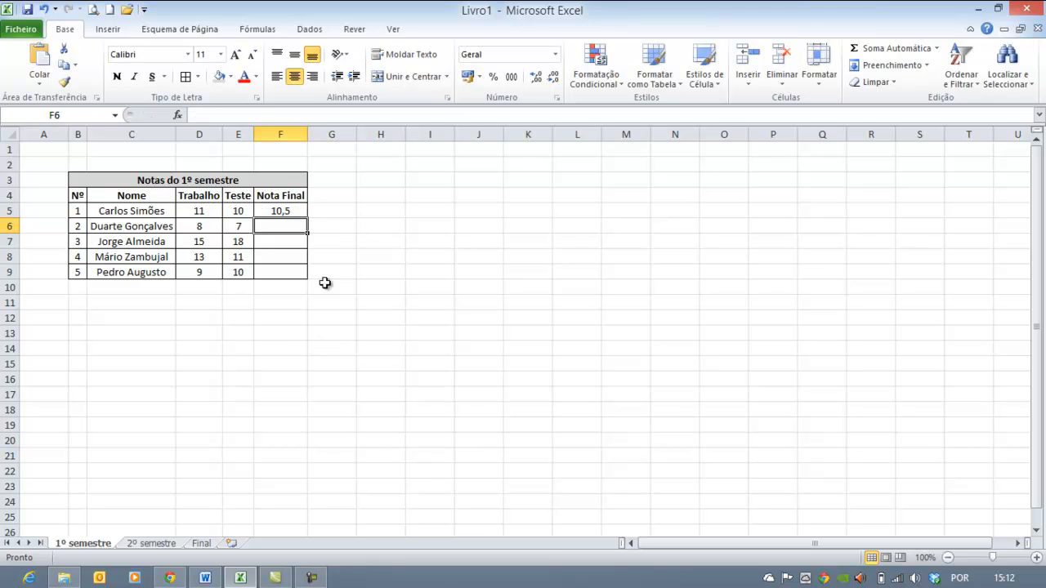
- Copy the Nota Final formula from F5 down to F9 on the 1º semestre sheet
left_click(282, 211)
left_click_drag(309, 218, 307, 278)
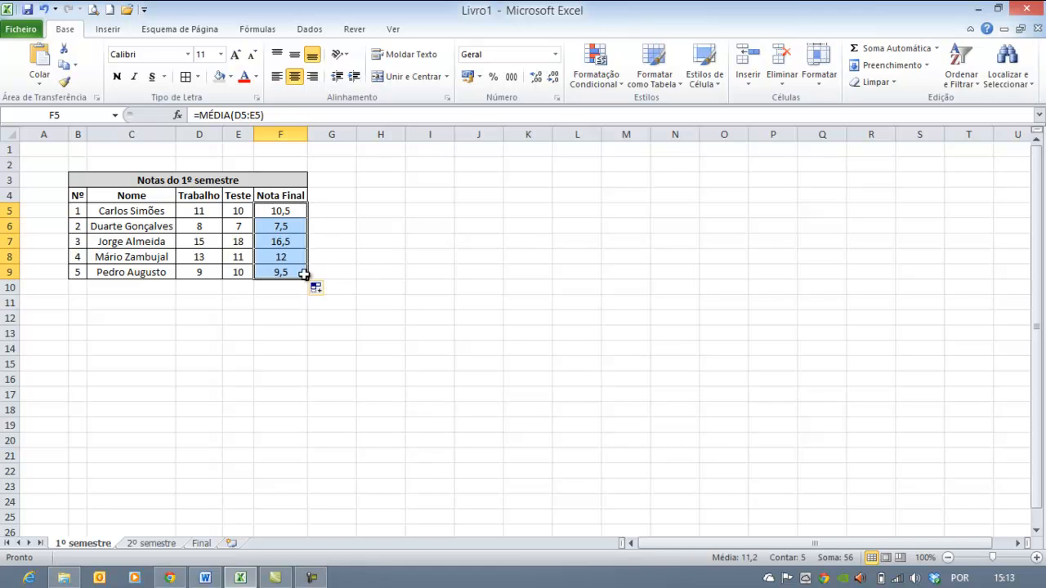
left_click(232, 214)
left_click(218, 211)
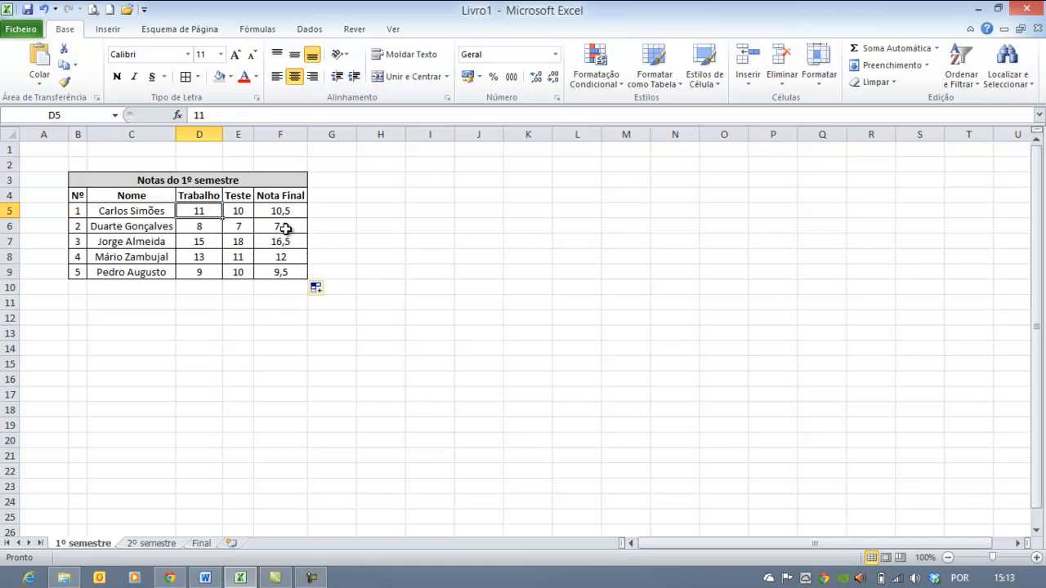
- Calculate the first student's Nota Final in F5 on the 2º semestre sheet with the formula =MÉDIA(D5:E5)
left_click(140, 543)
left_click(274, 210)
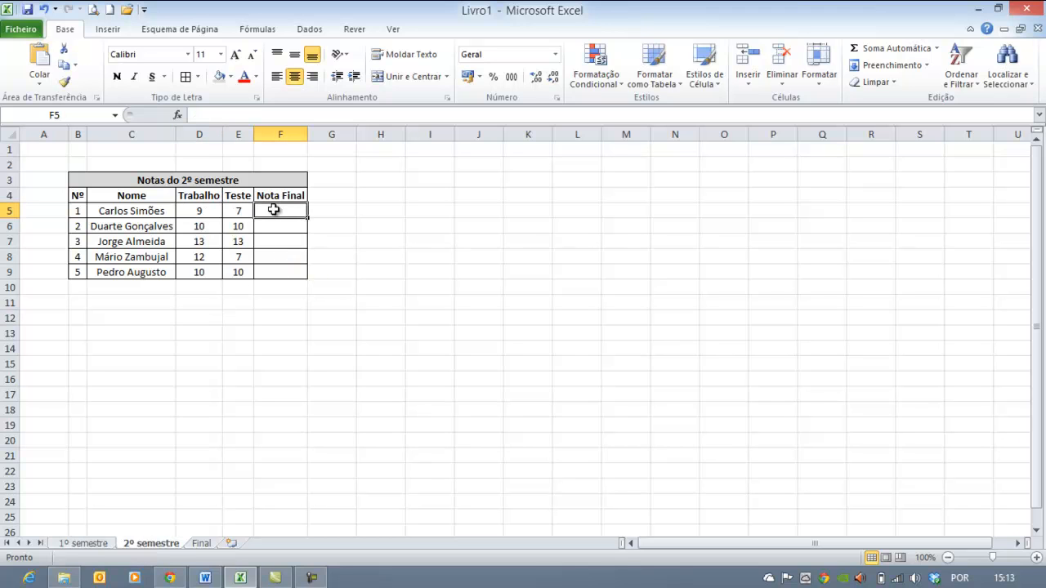
left_click(932, 49)
left_click(905, 82)
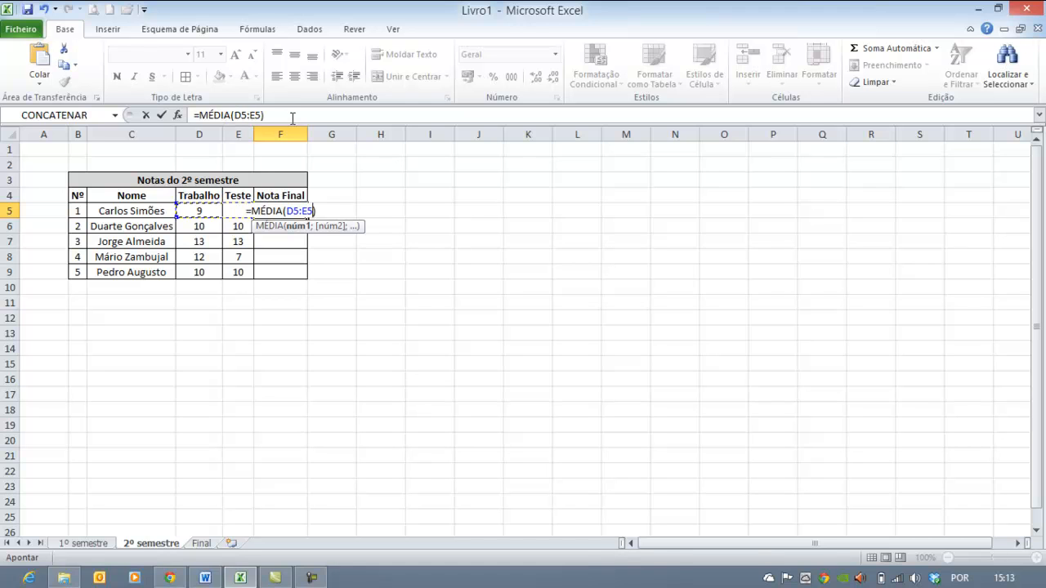
key("Return")
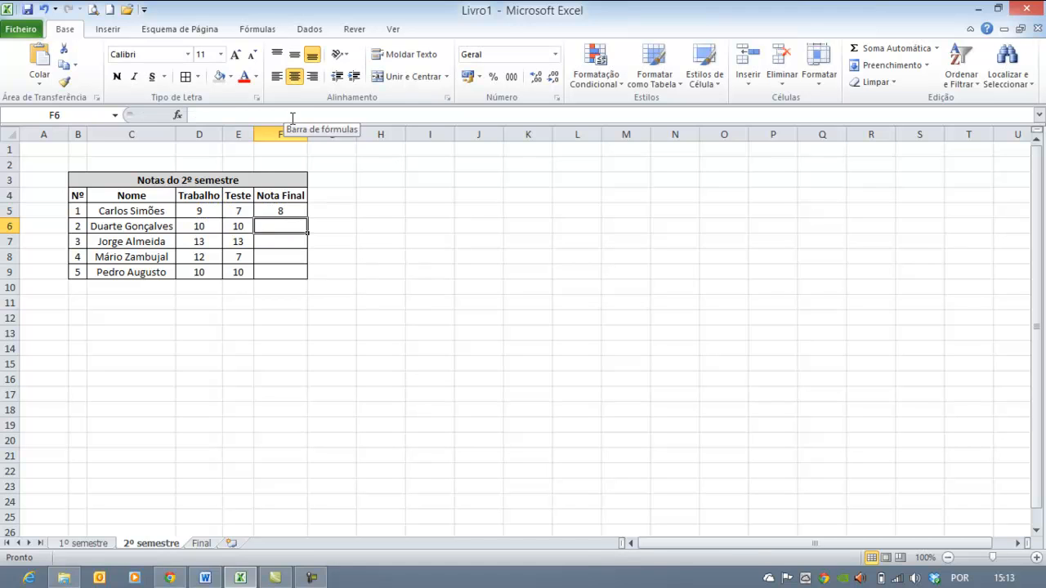
- Copy the Nota Final formula from F5 down to F9 on the 2º semestre sheet
left_click(285, 213)
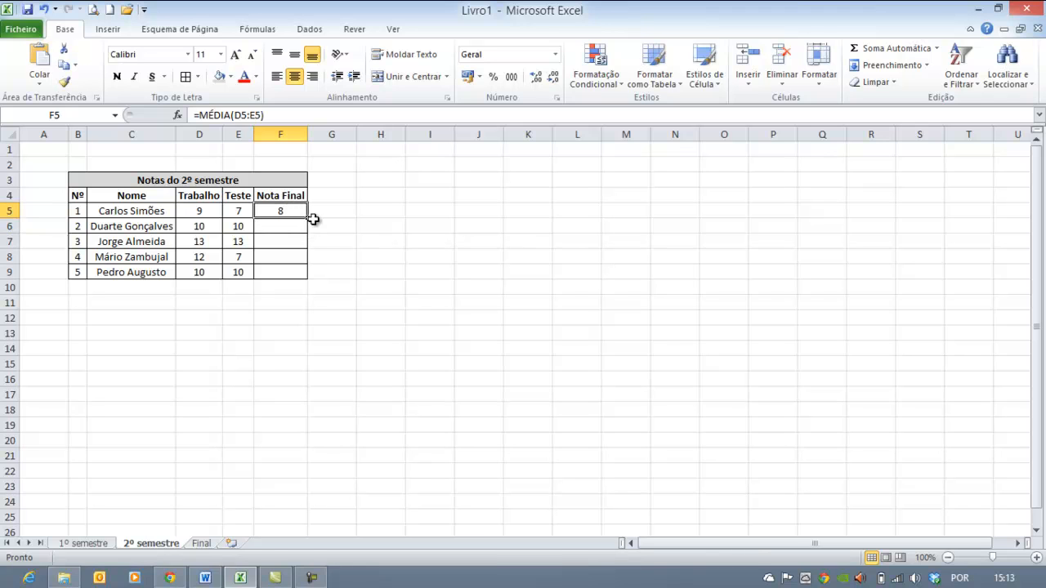
left_click_drag(307, 218, 303, 275)
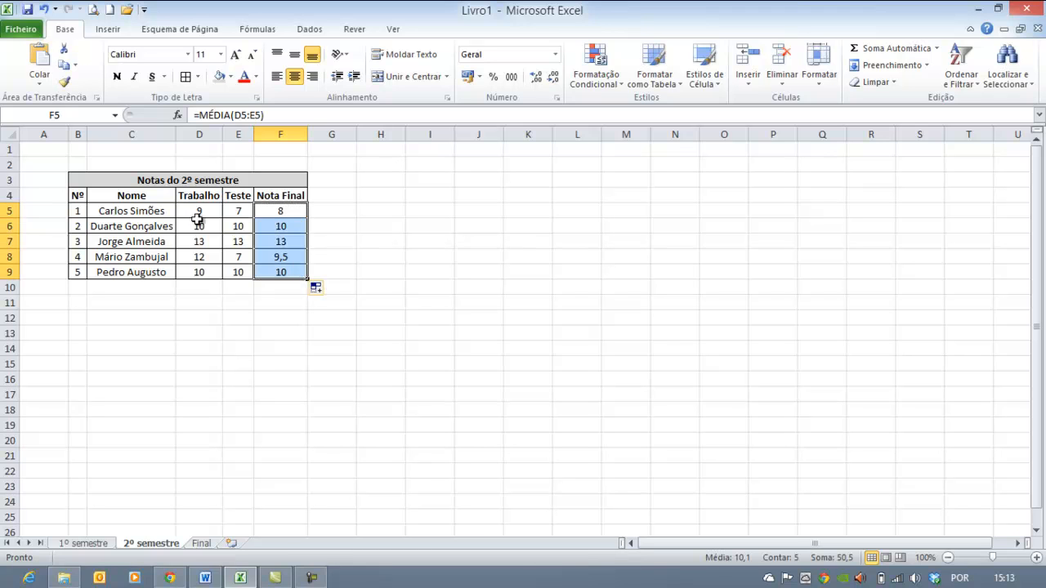
left_click(186, 209)
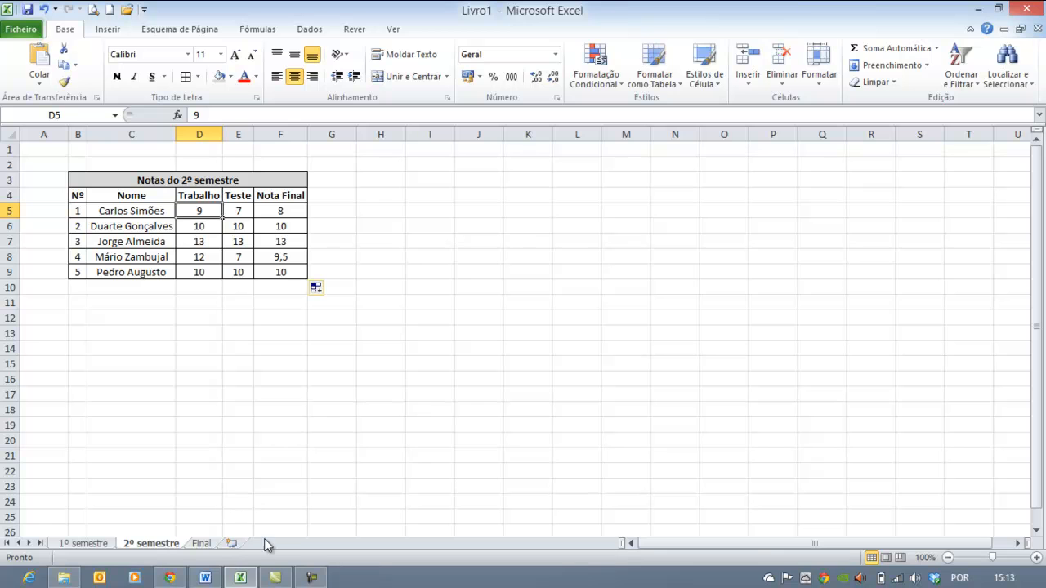
left_click(111, 211)
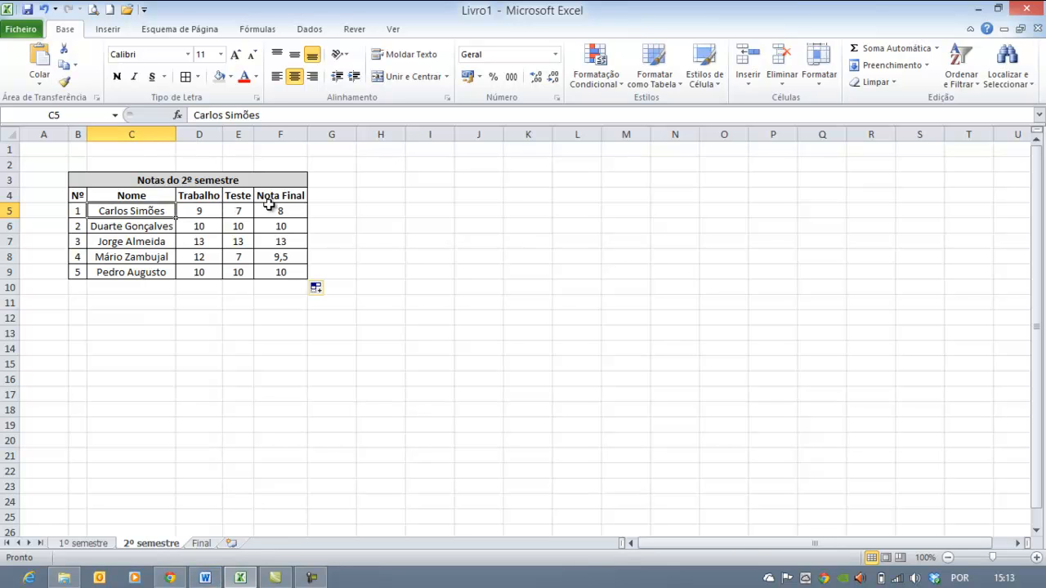
- Read the Média Final instruction in the Word exercise and return to the Final sheet in Excel
left_click(205, 577)
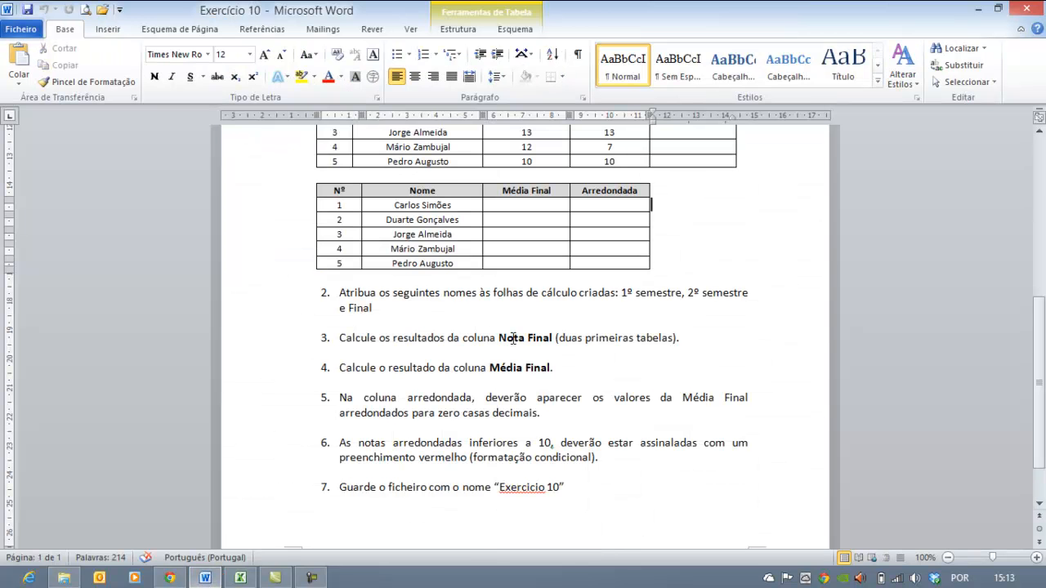
scroll(534, 330, "down", 2)
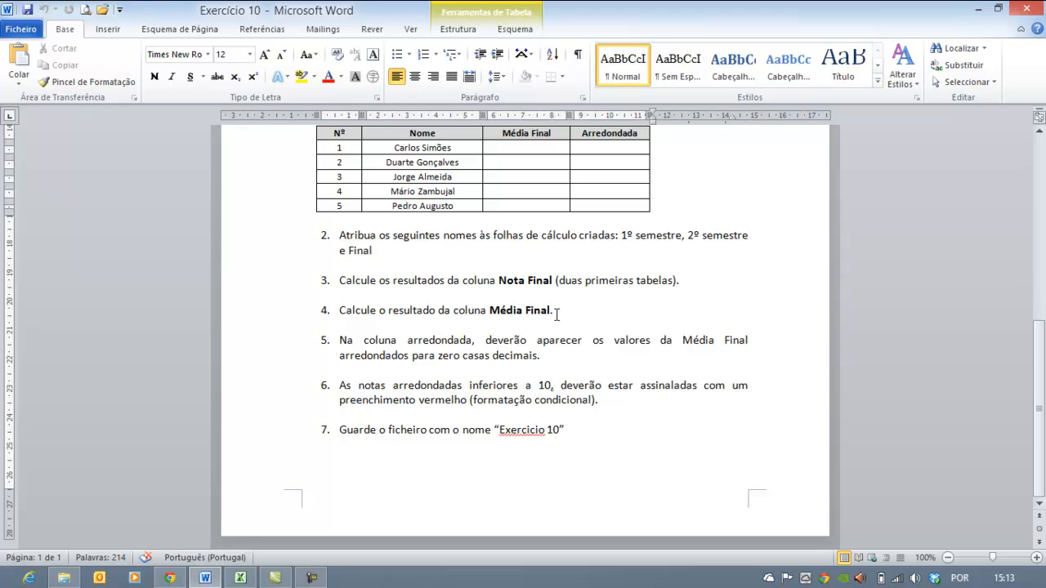
scroll(551, 314, "up", 2)
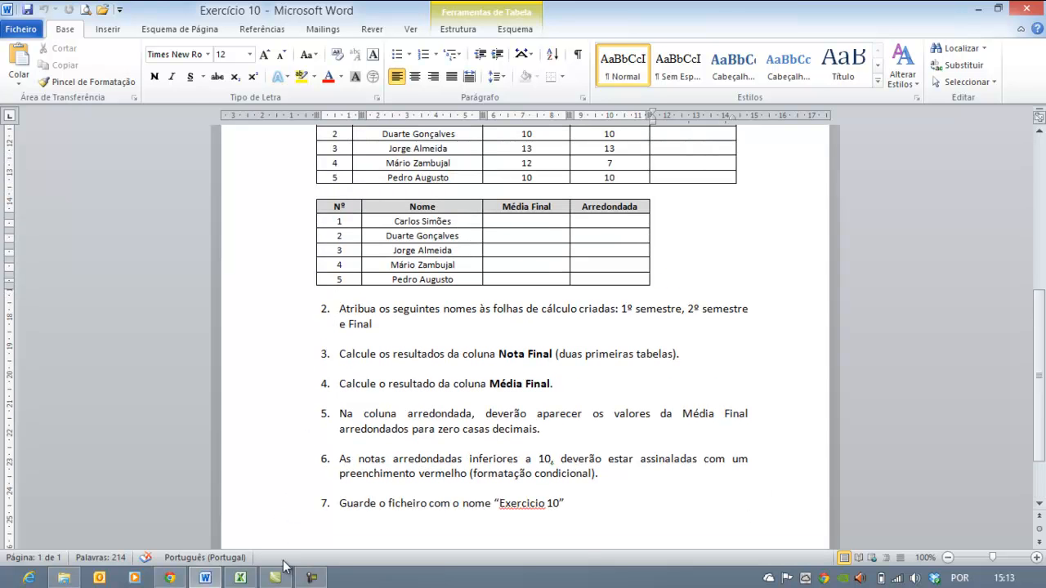
left_click(240, 577)
left_click(107, 543)
left_click(148, 544)
left_click(201, 544)
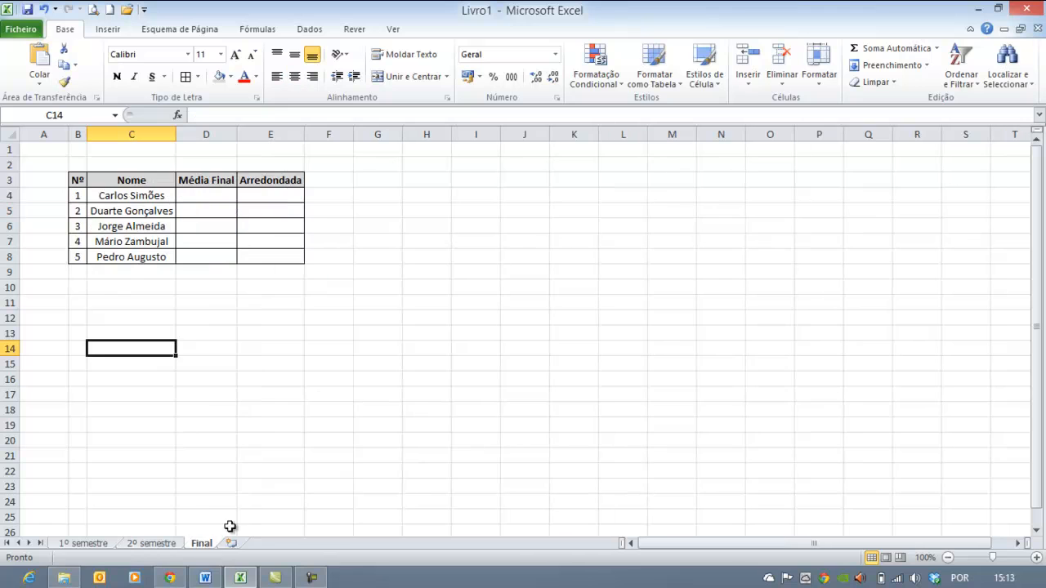
- Examine the first student's Nota Final in F5 on both semester sheets and go back to the Final sheet
left_click(208, 194)
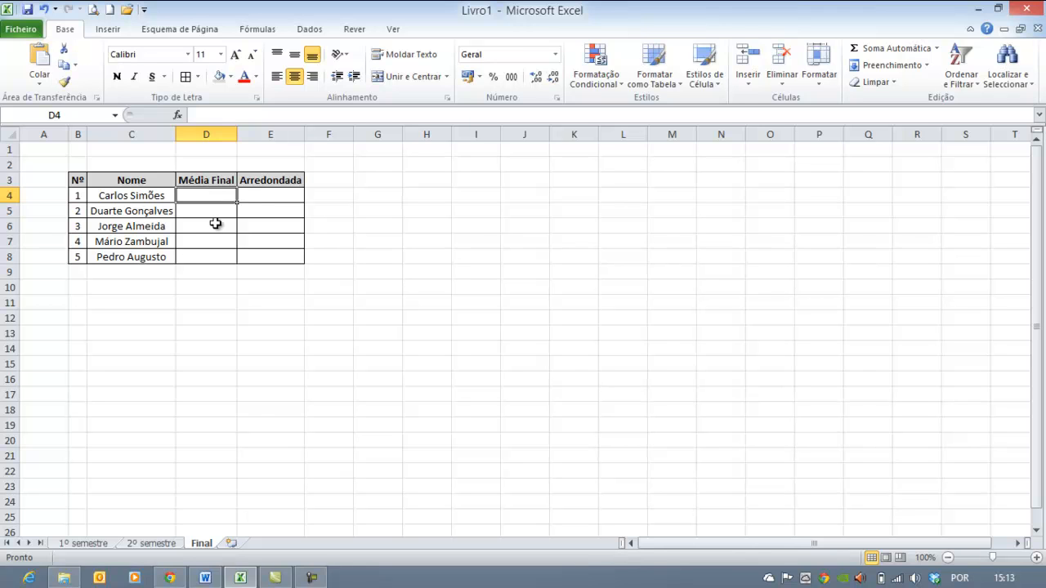
left_click(86, 543)
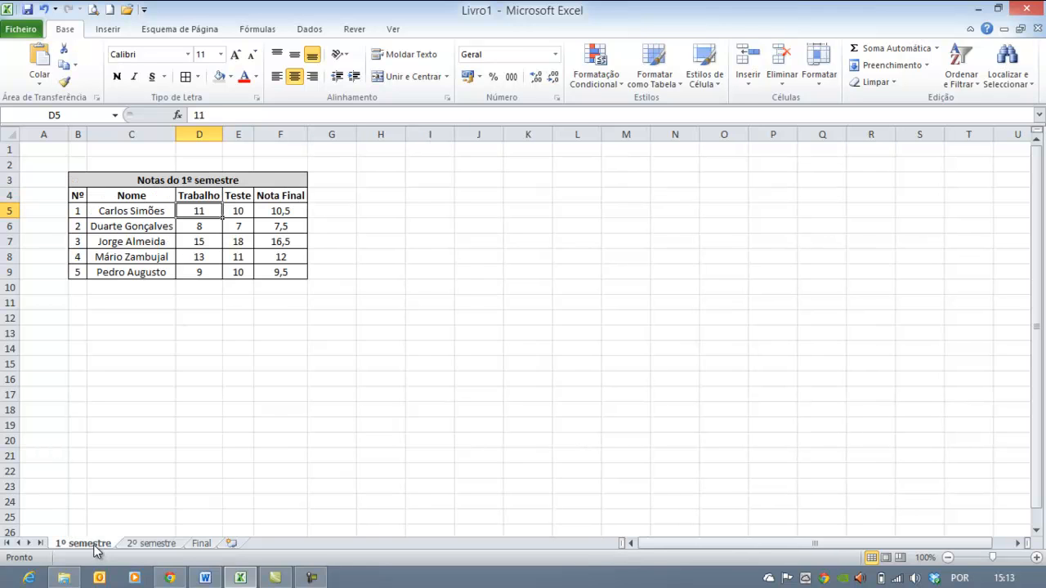
left_click(276, 211)
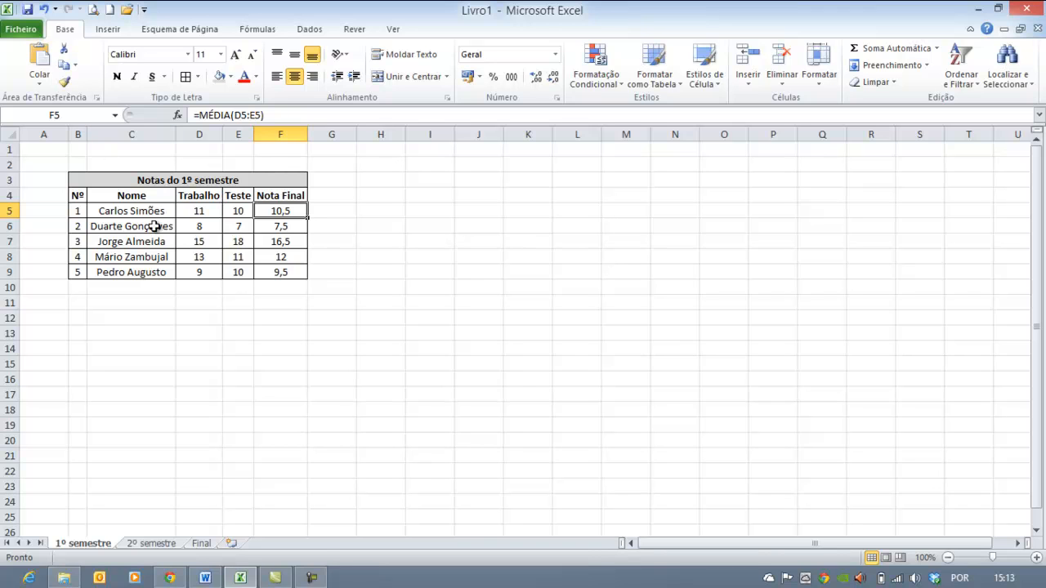
left_click(144, 544)
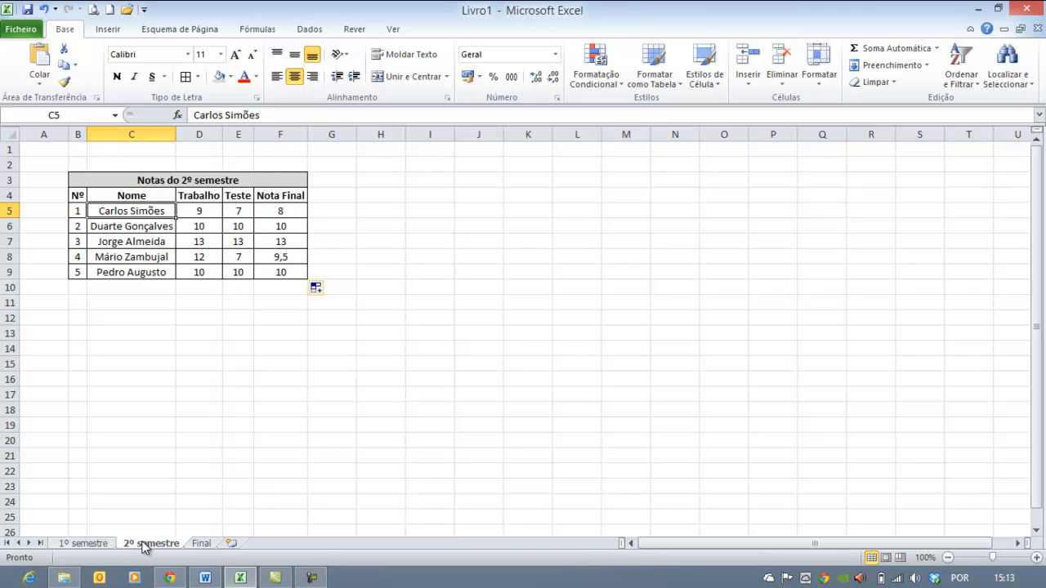
left_click(282, 211)
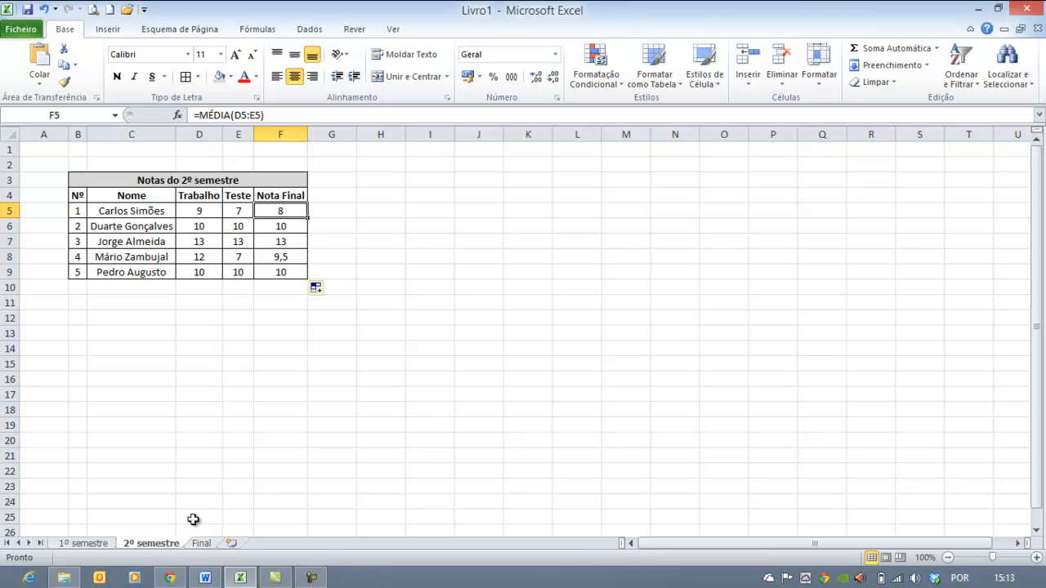
left_click(201, 543)
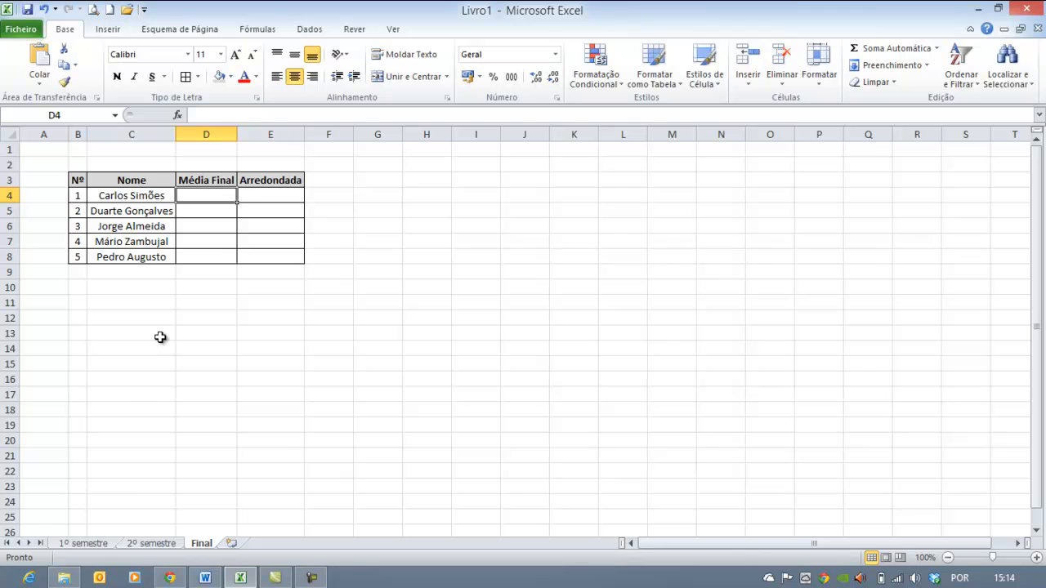
left_click(91, 544)
left_click(151, 544)
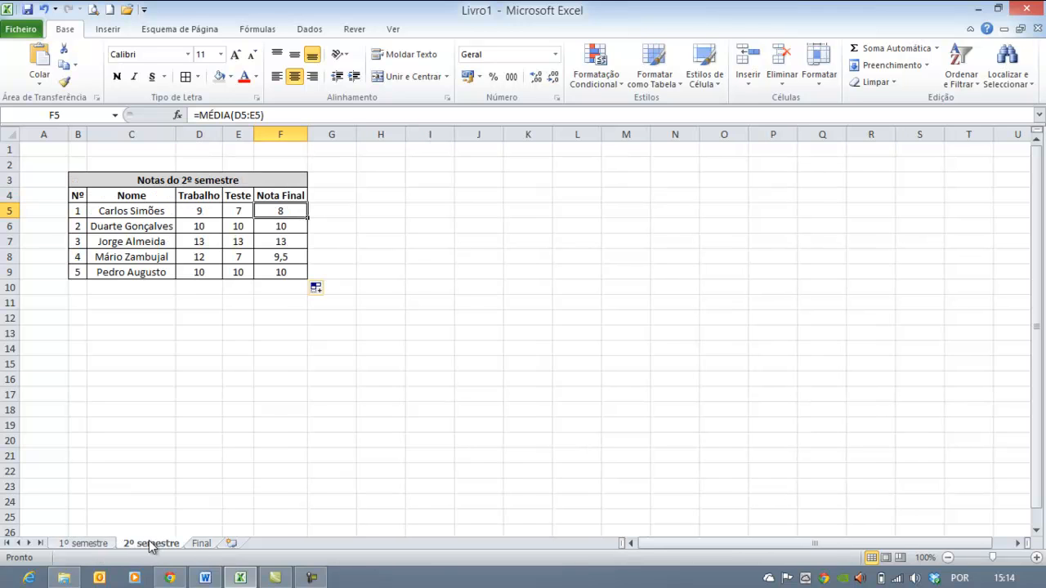
left_click(201, 544)
- Calculate the first student's Média Final in D4 on the Final sheet with the formula =MÉDIA('1º semestre'!F5;'2º semestre'!F5)
left_click(219, 224)
left_click(206, 195)
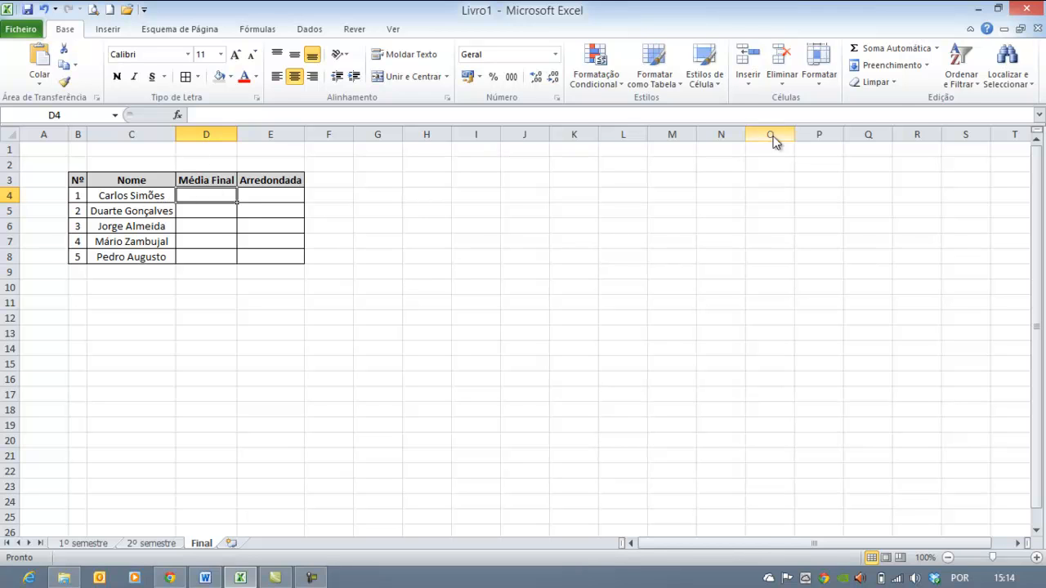
left_click(936, 49)
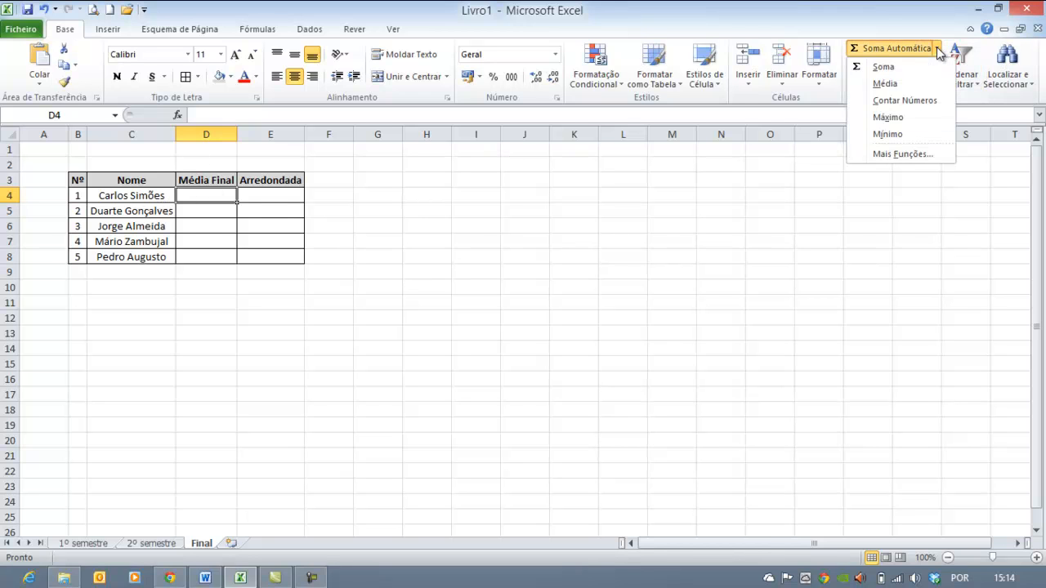
left_click(898, 84)
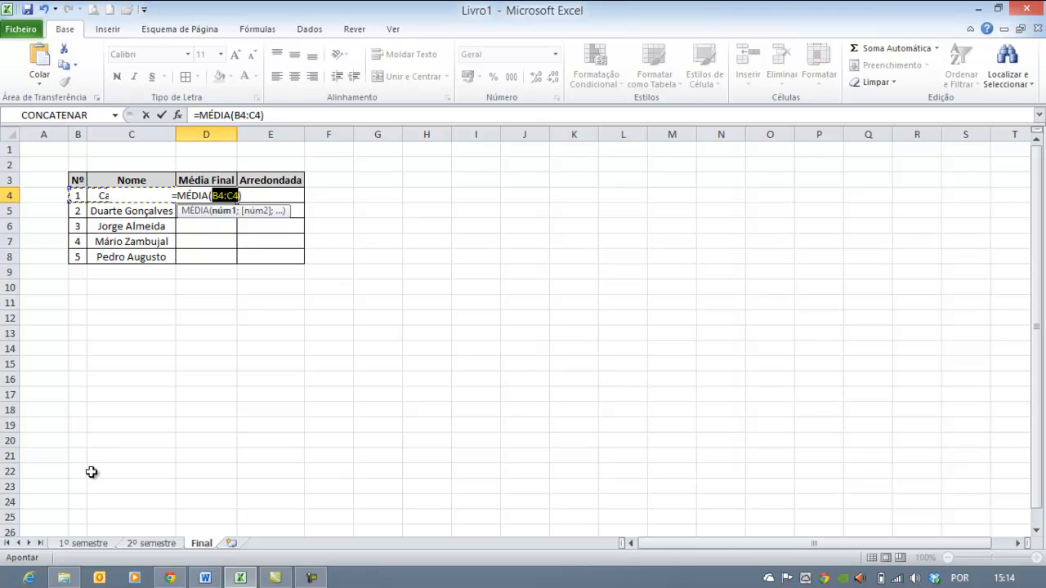
left_click(90, 541)
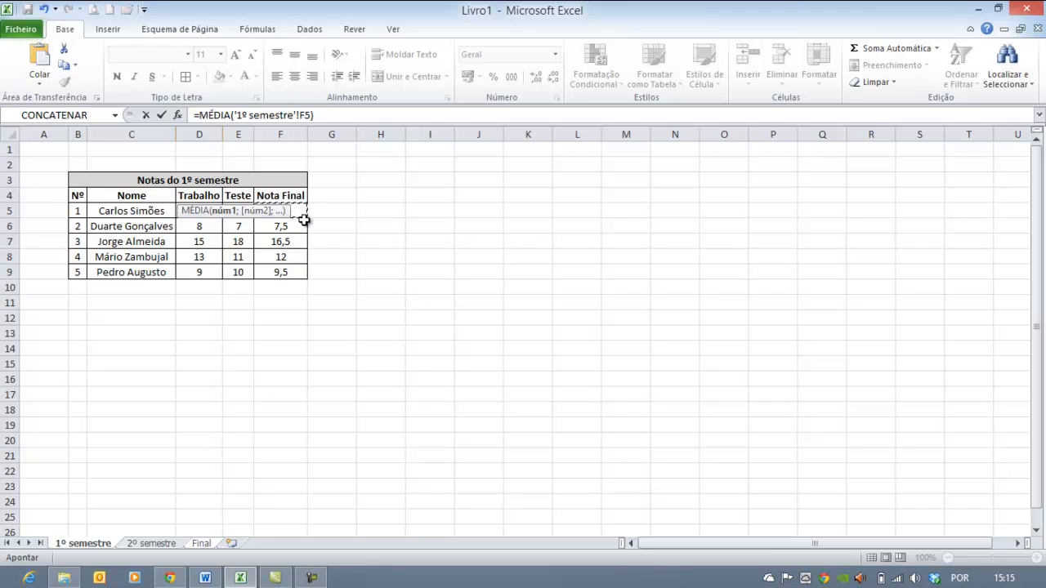
left_click(154, 543)
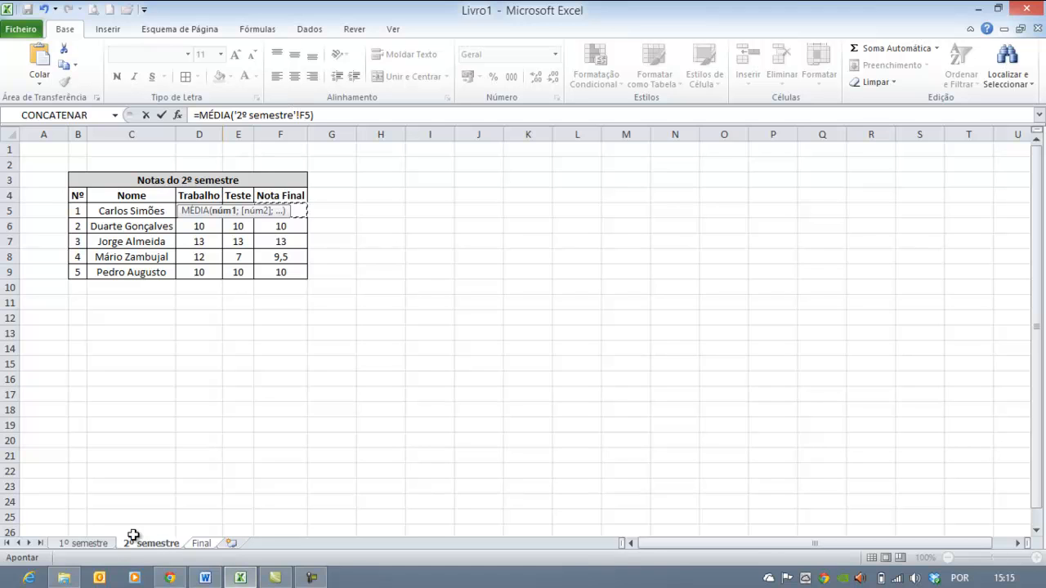
left_click(87, 543)
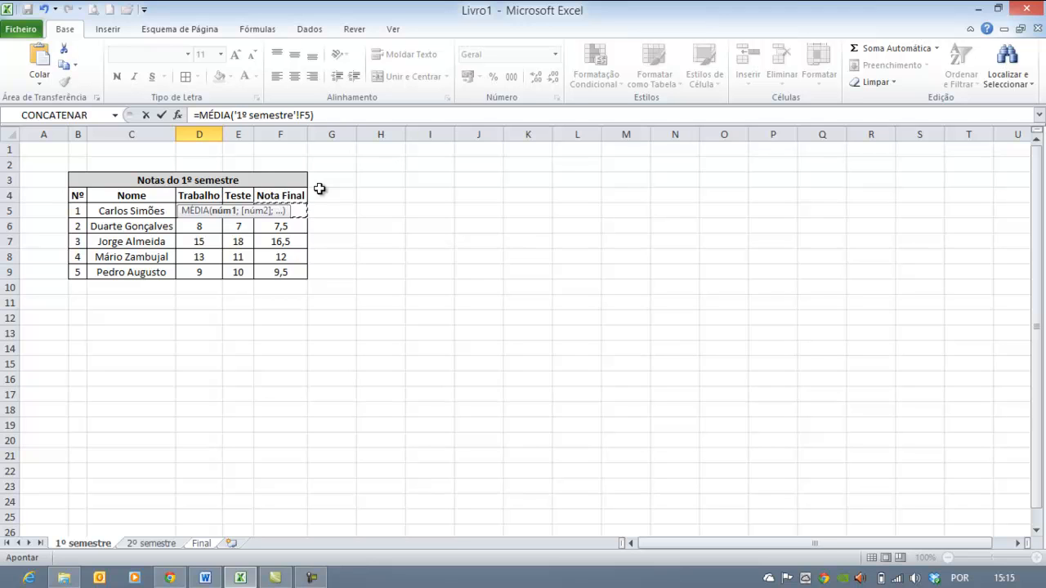
type(";")
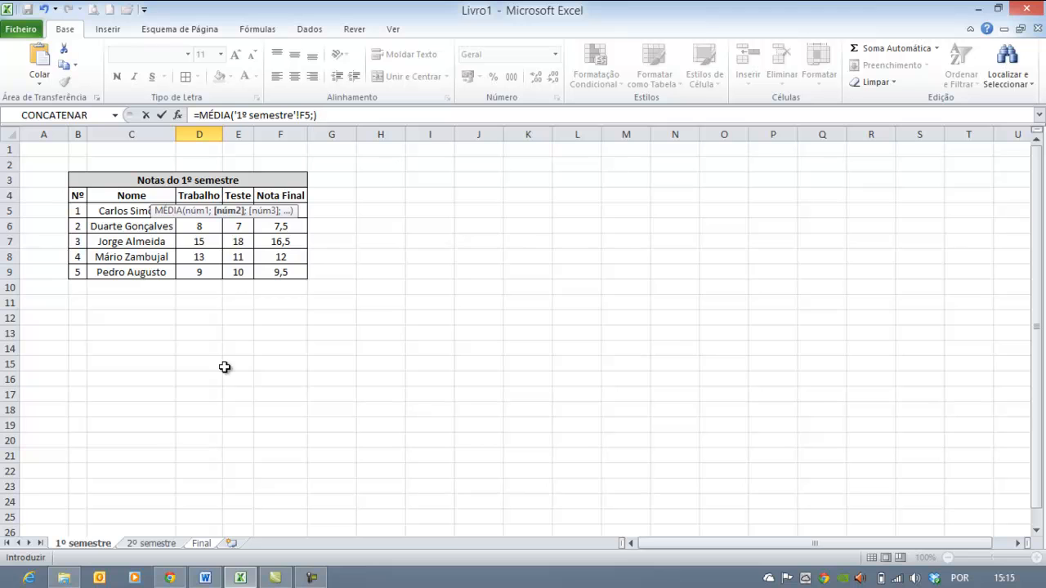
left_click(148, 543)
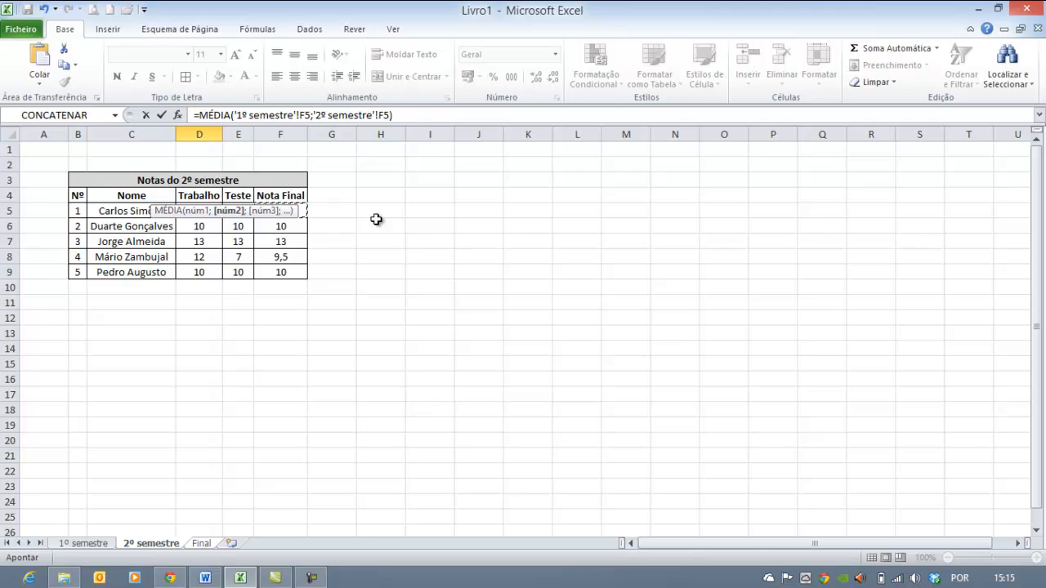
key("Return")
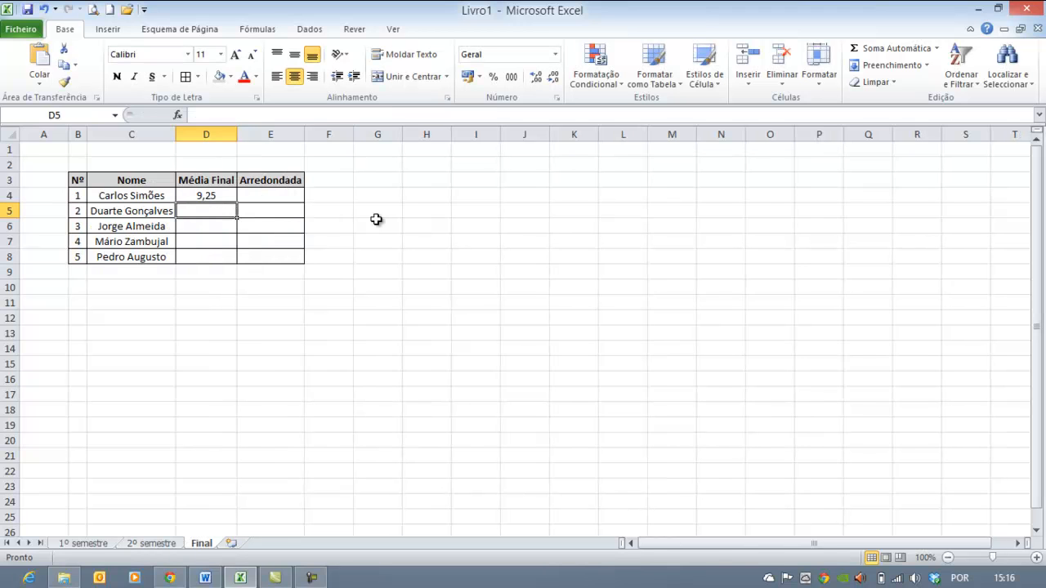
- Copy the Média Final formula from D4 down to D8 on the Final sheet
left_click(214, 196)
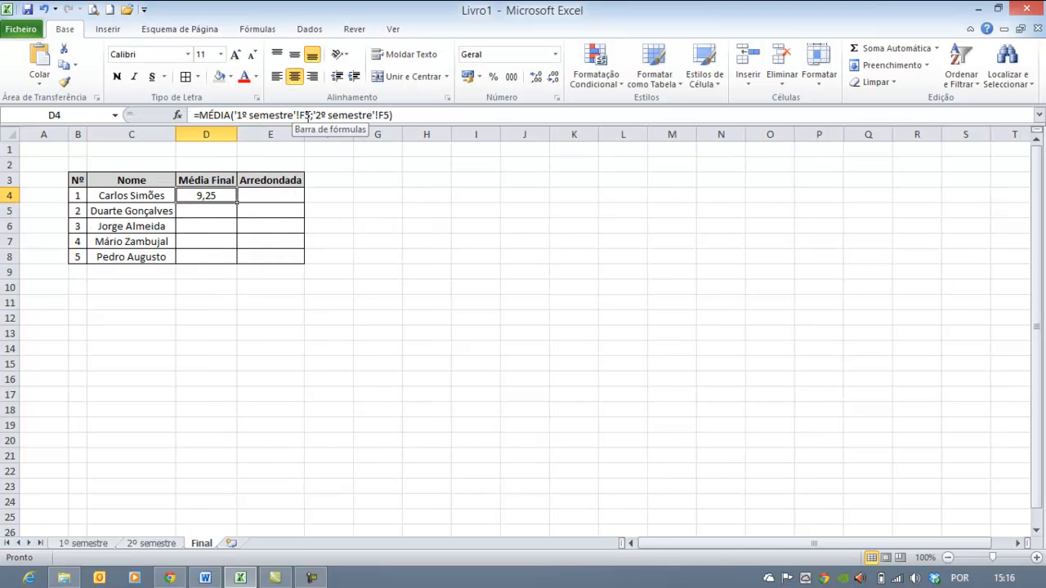
left_click(218, 214)
left_click(218, 226)
left_click(218, 243)
left_click(217, 257)
left_click(212, 241)
left_click(208, 224)
left_click(207, 210)
left_click(209, 195)
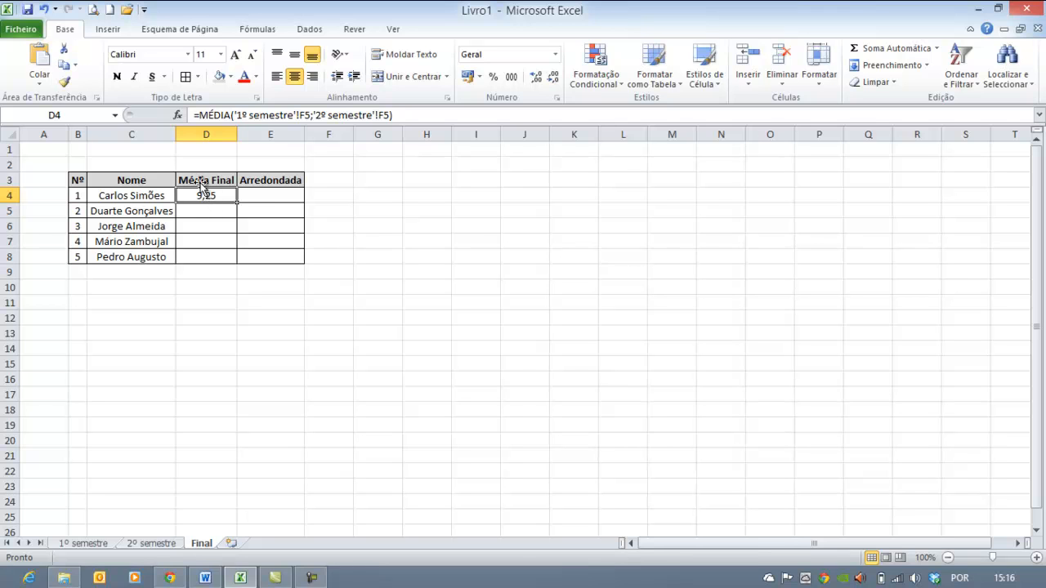
left_click_drag(237, 203, 233, 262)
- Check the semester sheet references in the copied Média Final formulas on the Final sheet
left_click(191, 197)
left_click(197, 218)
left_click(197, 230)
left_click(203, 243)
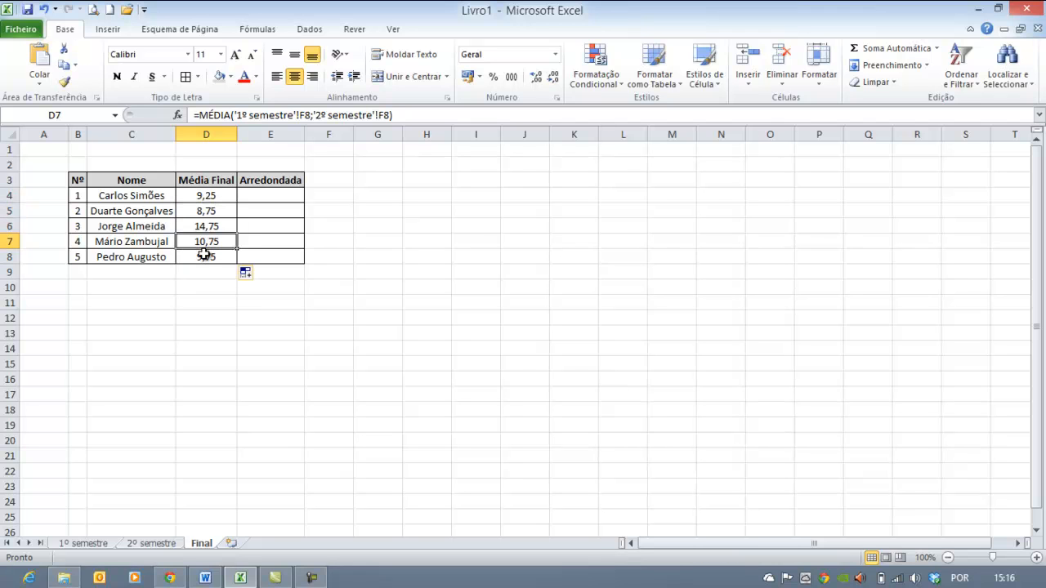
left_click(196, 216)
left_click(201, 226)
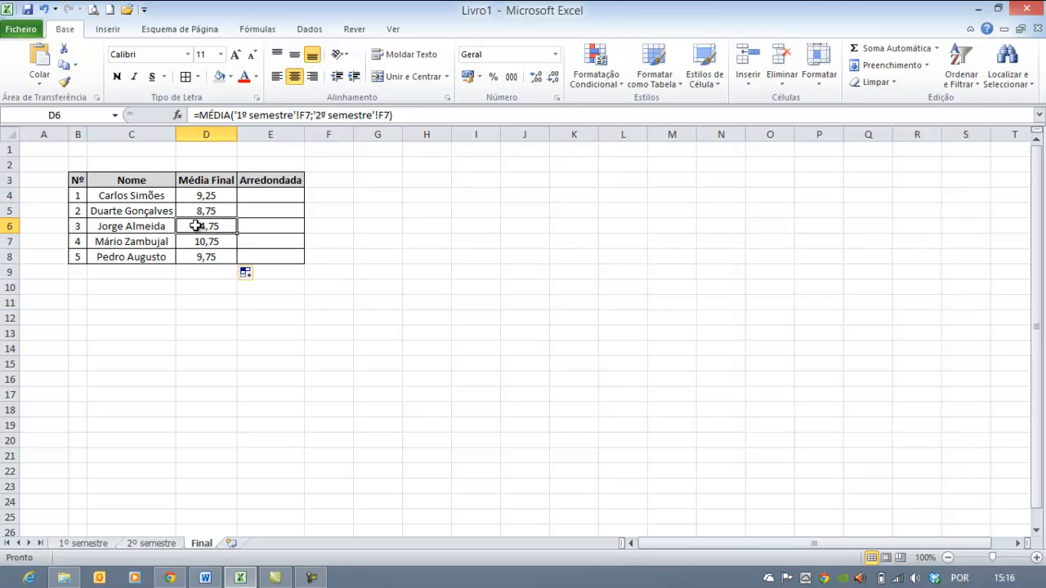
left_click(200, 242)
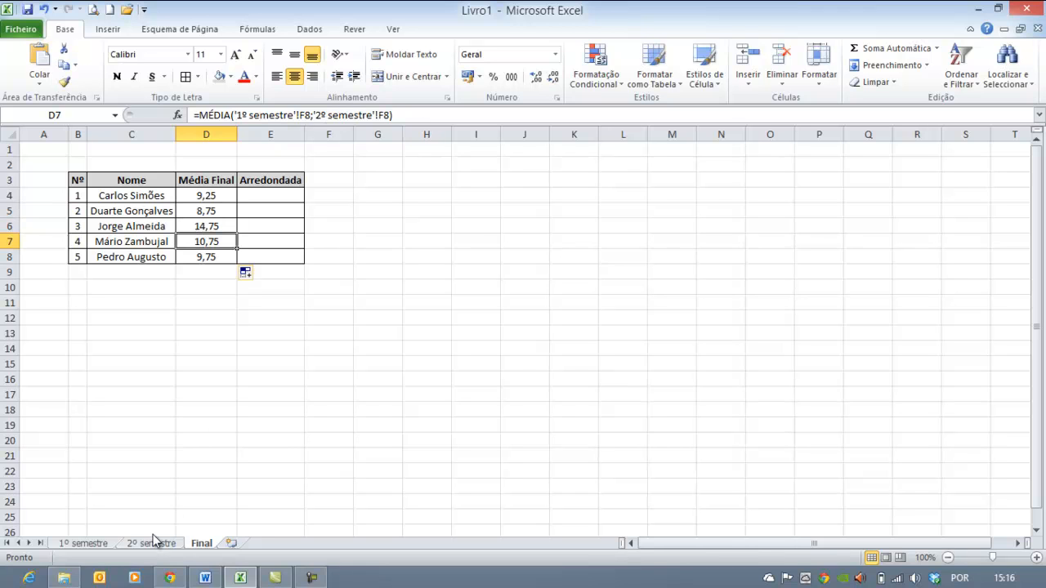
left_click(206, 195)
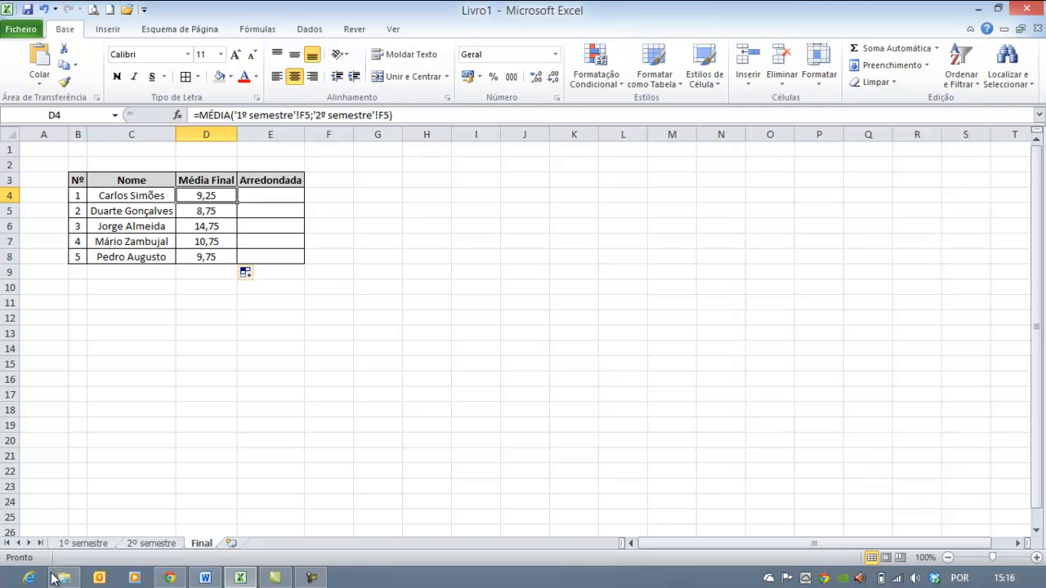
- Compare the row references in the first and last Média Final formulas with the student rows on the 1º semestre sheet
left_click(86, 543)
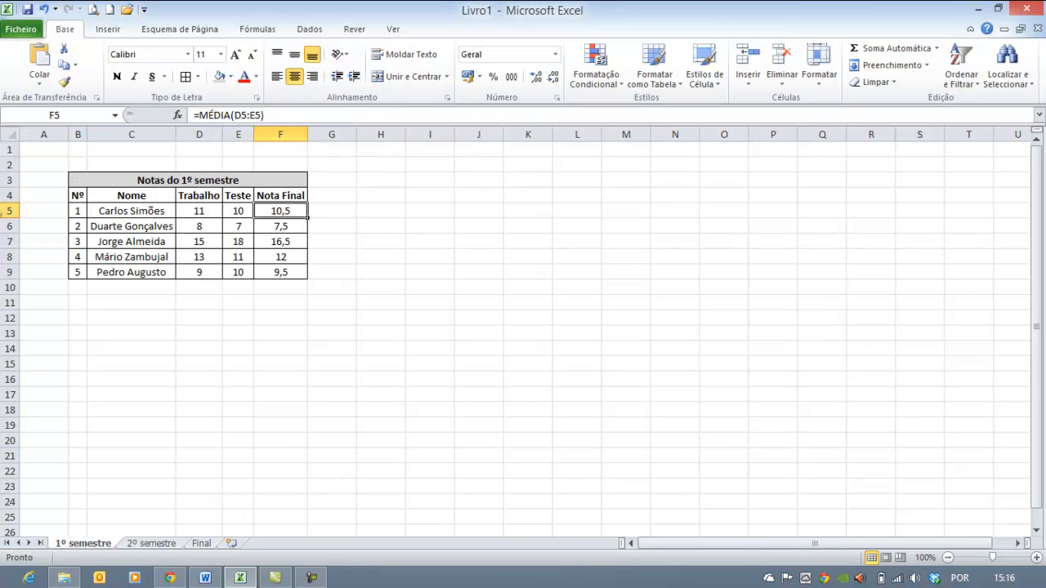
left_click(8, 211)
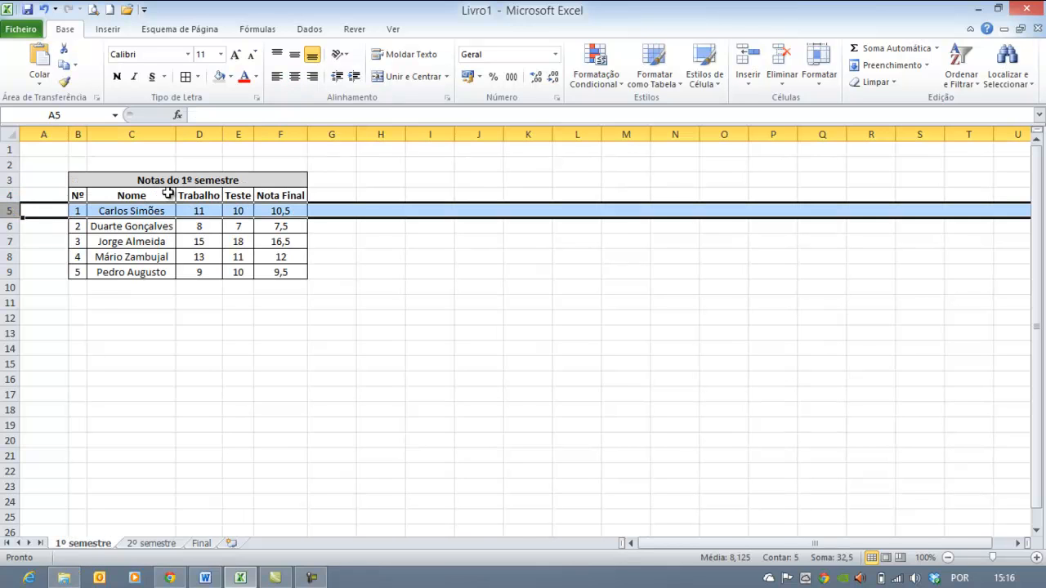
left_click(201, 543)
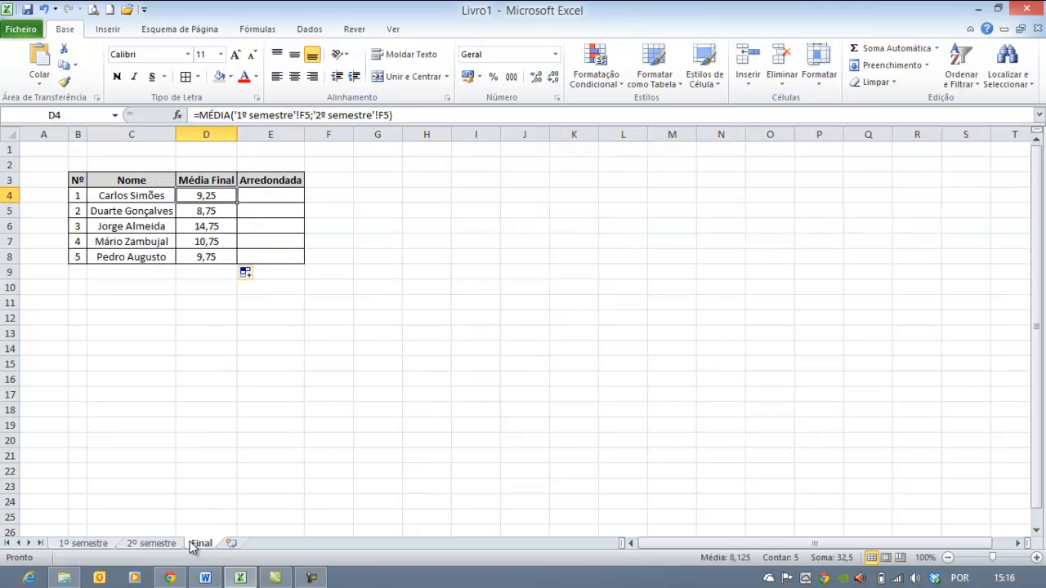
left_click(192, 258)
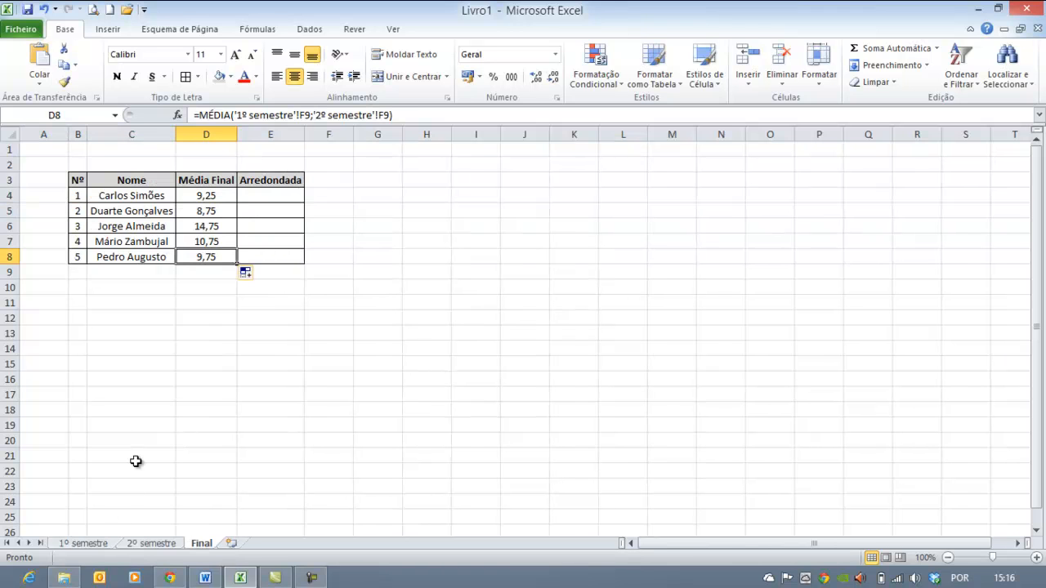
left_click(106, 545)
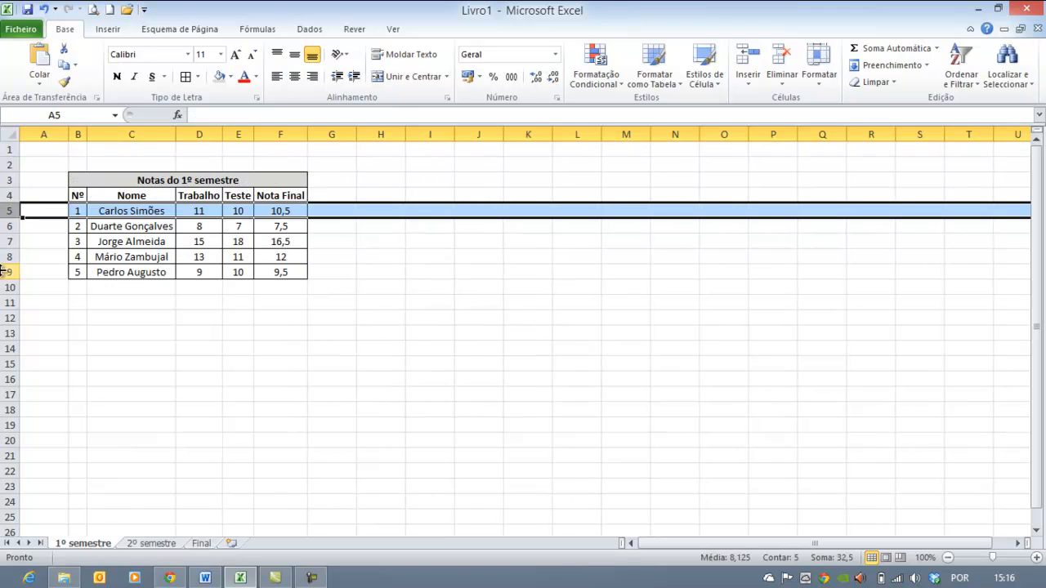
left_click(201, 272)
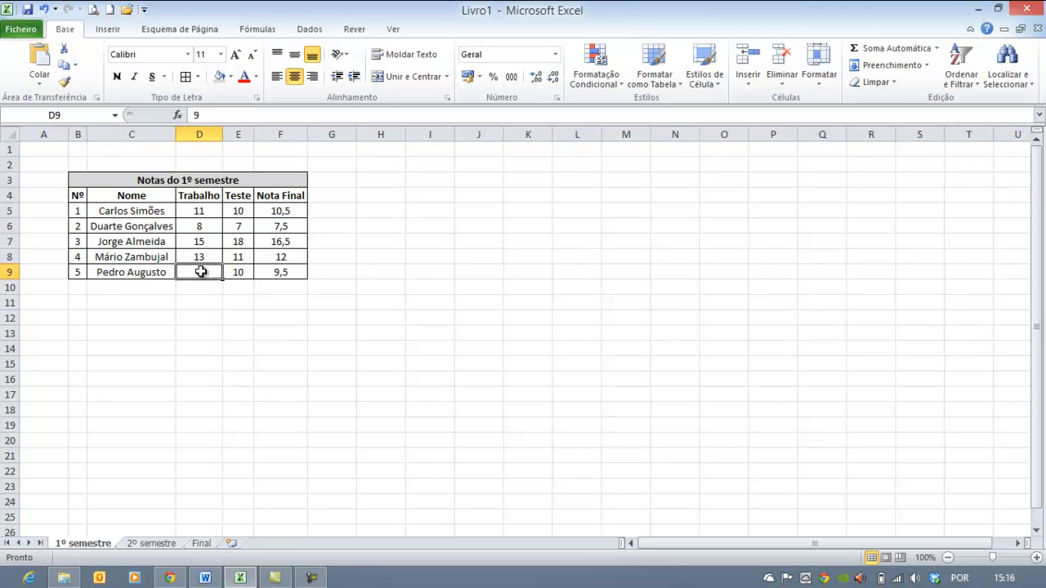
left_click(202, 544)
- Read the rounding instruction for the Arredondada column in the Exercício 10 Word document, and return to the Excel workbook
left_click(291, 193)
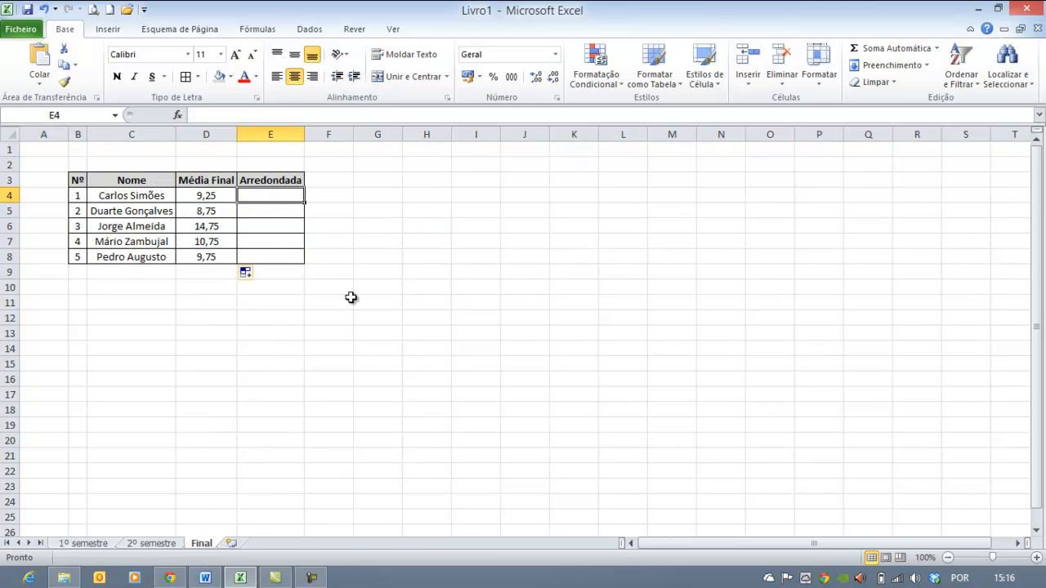
left_click(243, 578)
scroll(496, 365, "down", 2)
mouse_move(562, 353)
left_mouse_down()
mouse_move(436, 349)
mouse_move(554, 354)
left_mouse_up()
left_click(437, 343)
left_click(557, 354)
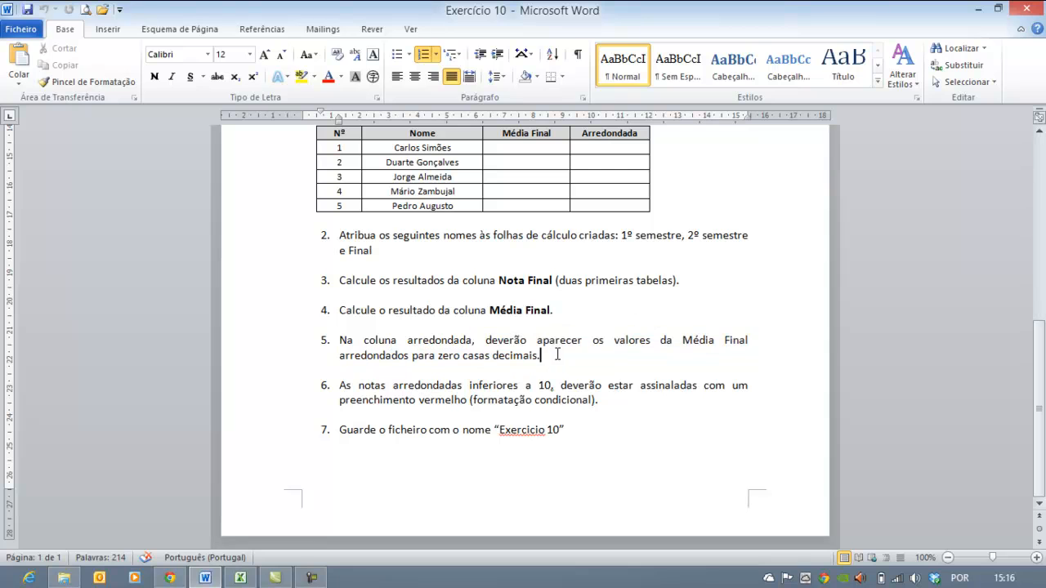
left_click(240, 578)
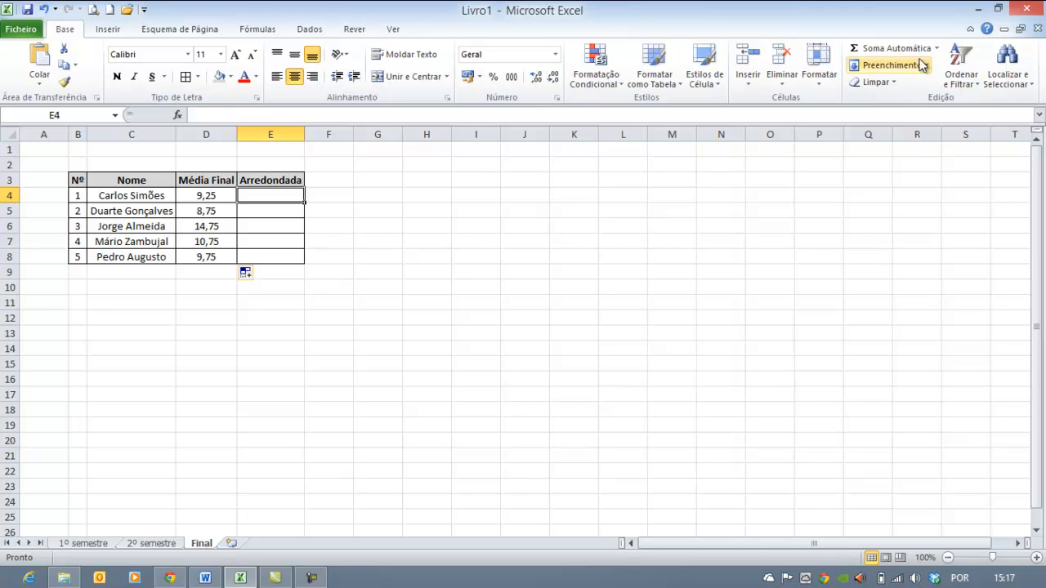
left_click(935, 48)
left_click(902, 153)
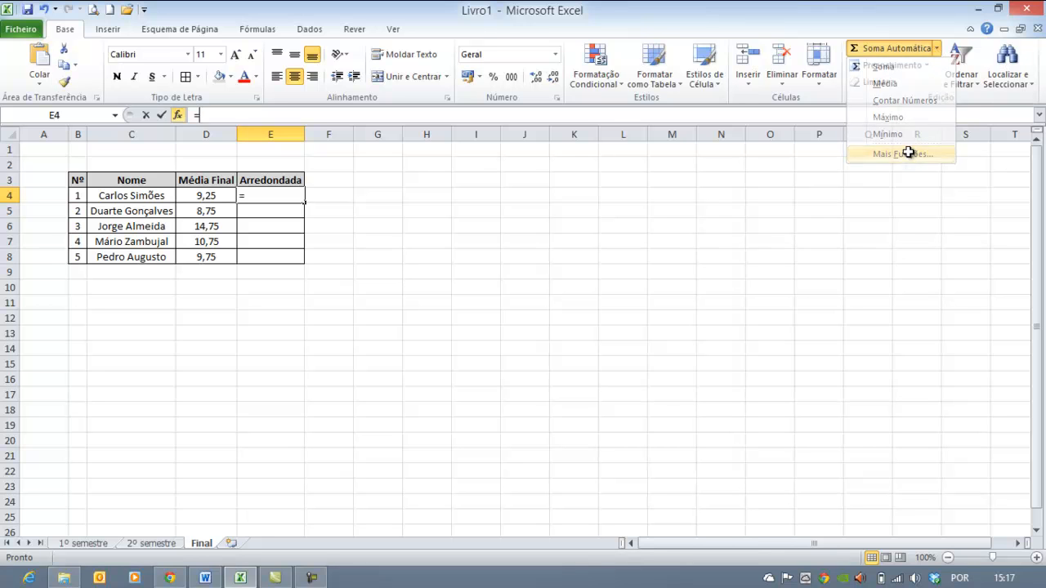
mouse_move(639, 329)
left_mouse_down()
mouse_move(639, 338)
mouse_move(643, 324)
left_mouse_up()
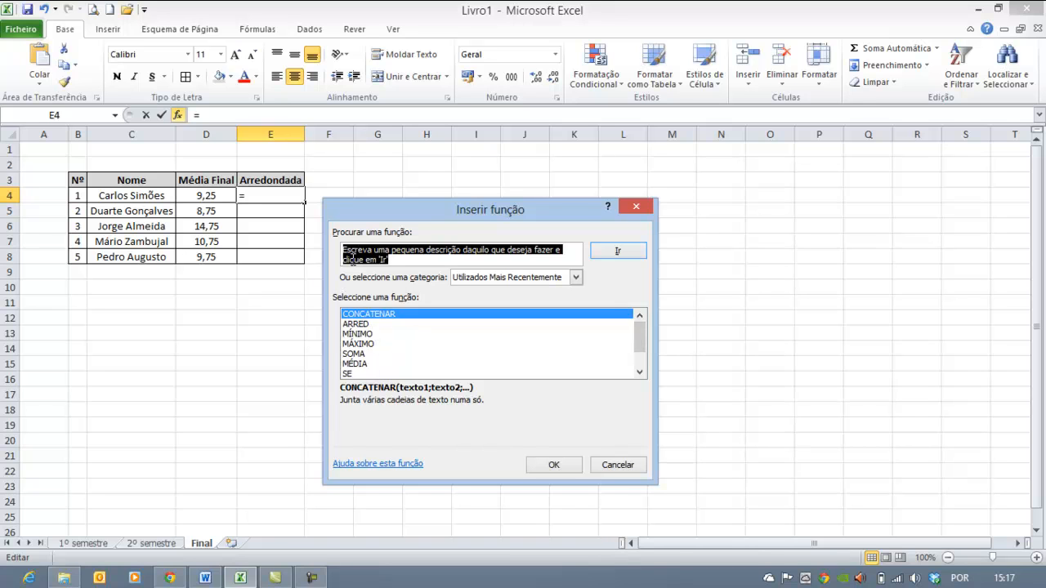
mouse_move(641, 336)
left_mouse_down()
mouse_move(643, 353)
mouse_move(641, 325)
left_mouse_up()
left_click(355, 325)
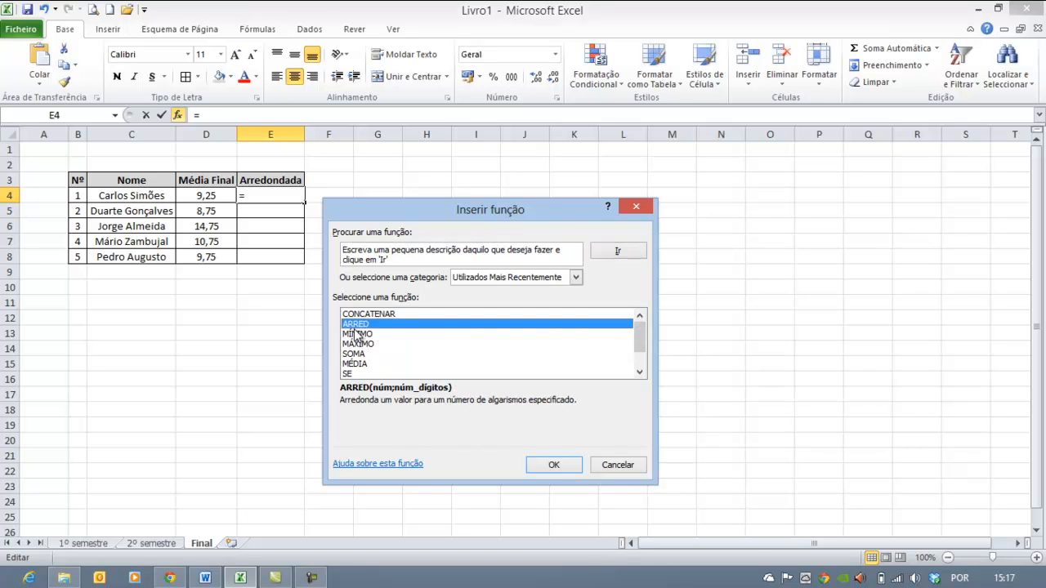
left_click(618, 464)
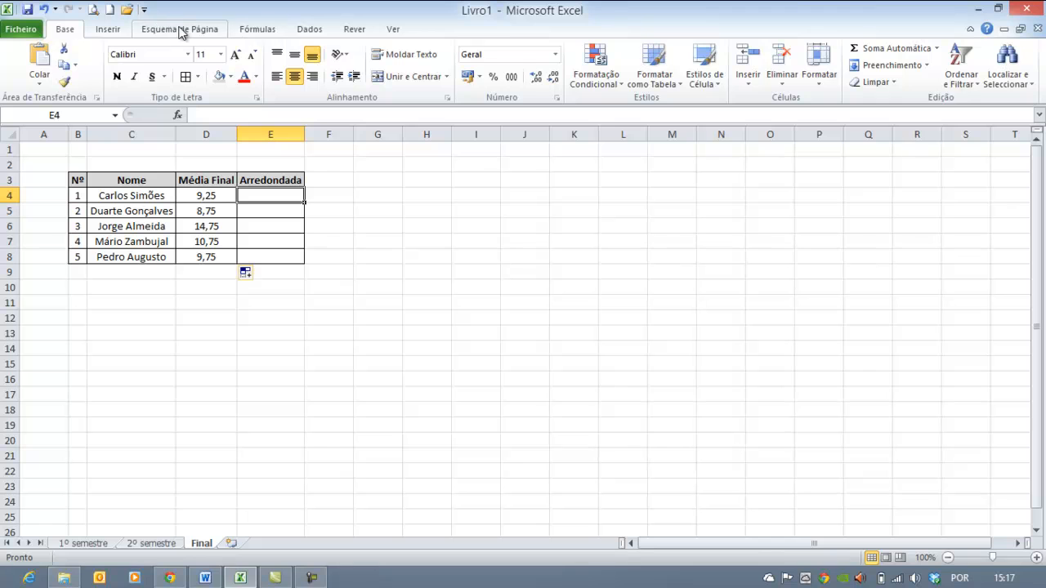
- Examine the ARRED family of functions in the Matemática e Trigonometria function library
left_click(259, 30)
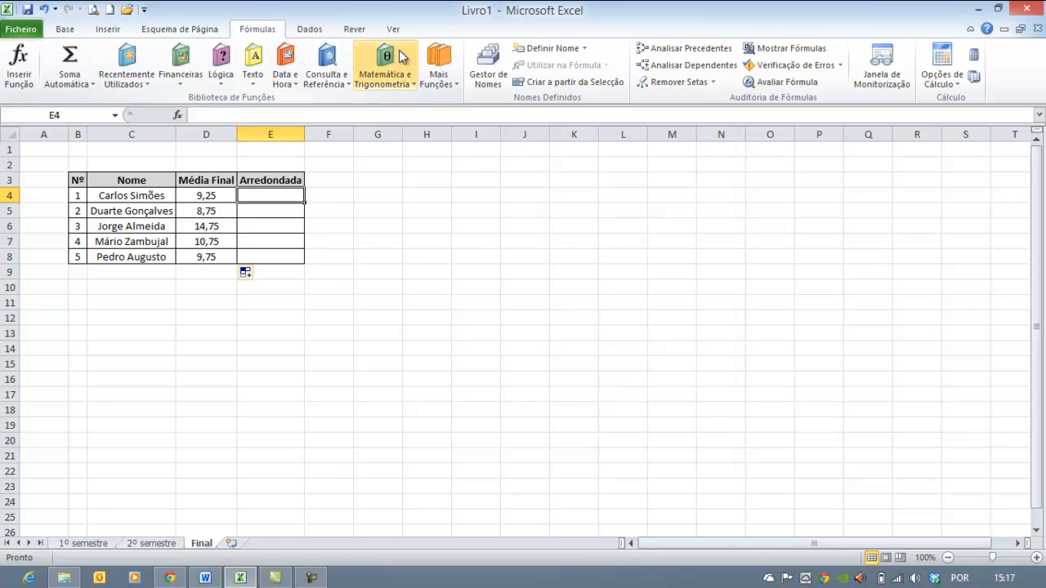
left_click(413, 81)
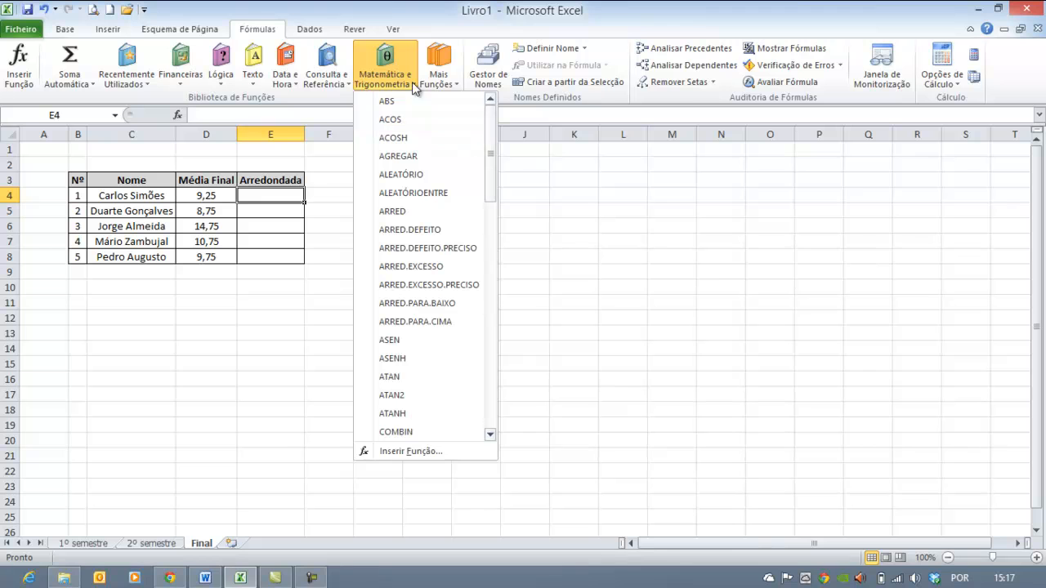
scroll(490, 143, "down", 2)
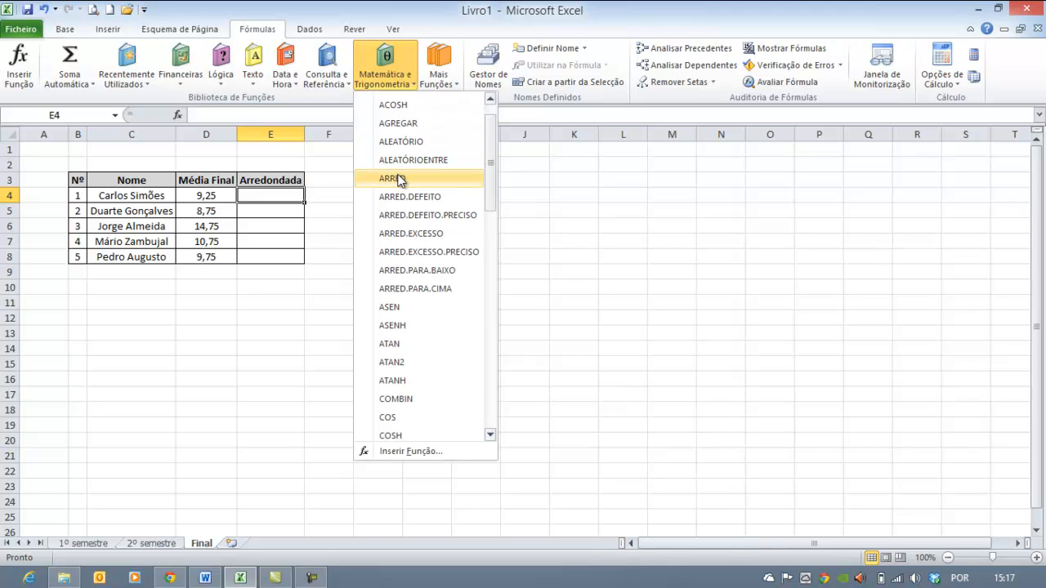
left_click(409, 11)
left_click(207, 186)
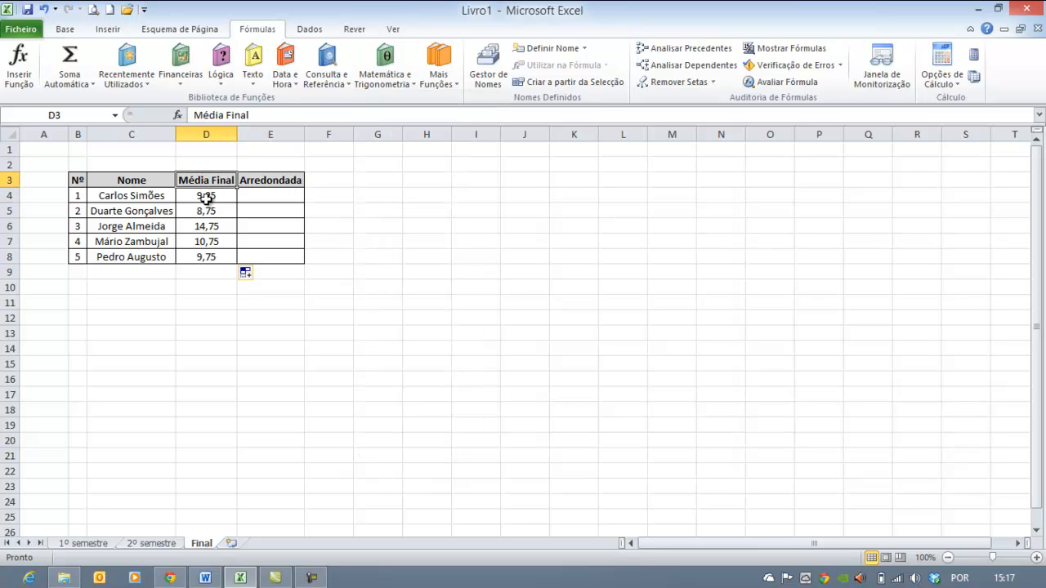
left_click(211, 208)
left_click(208, 194)
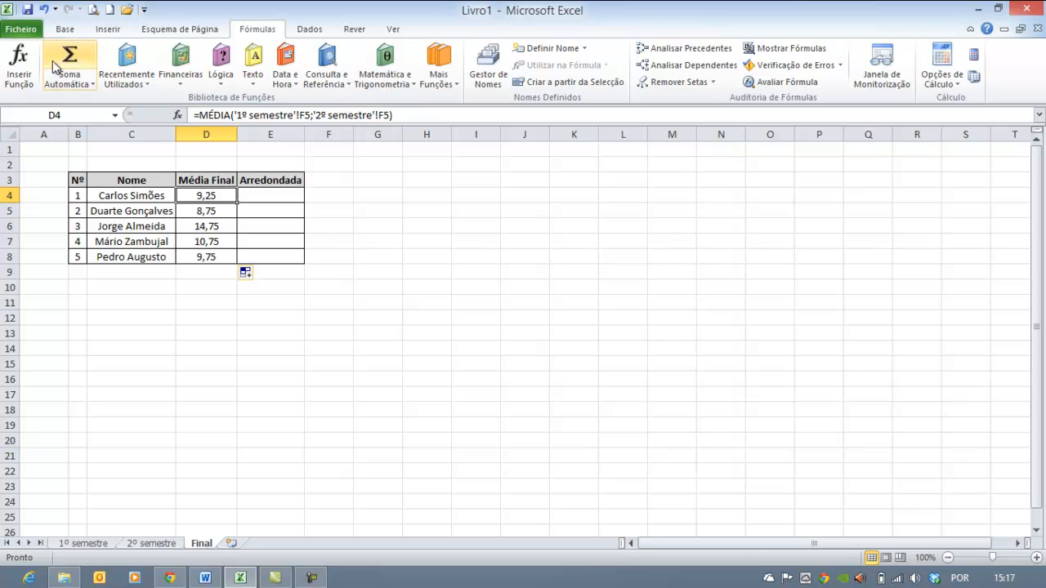
left_click(64, 29)
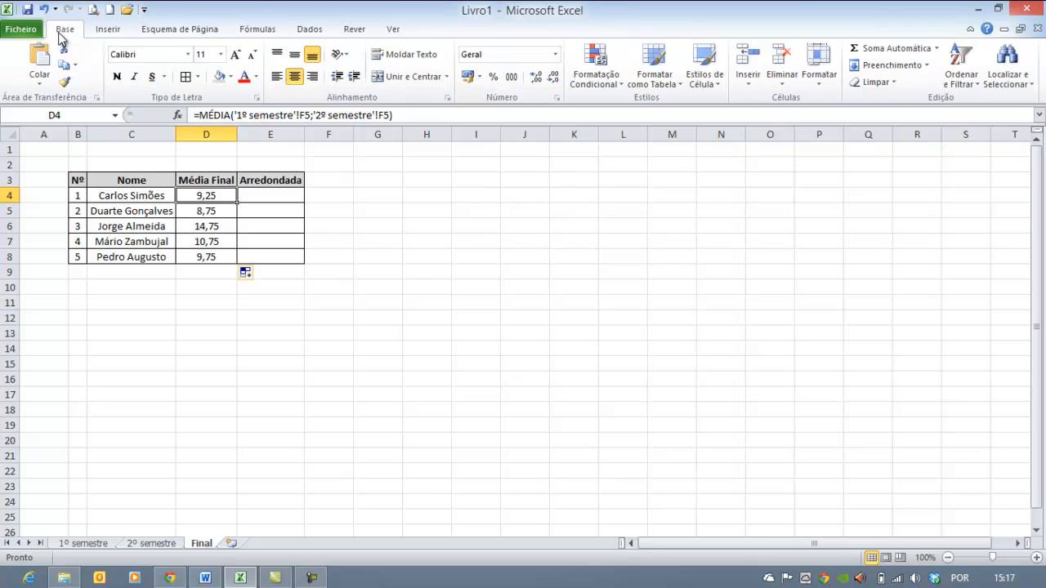
left_click(935, 49)
left_click(898, 154)
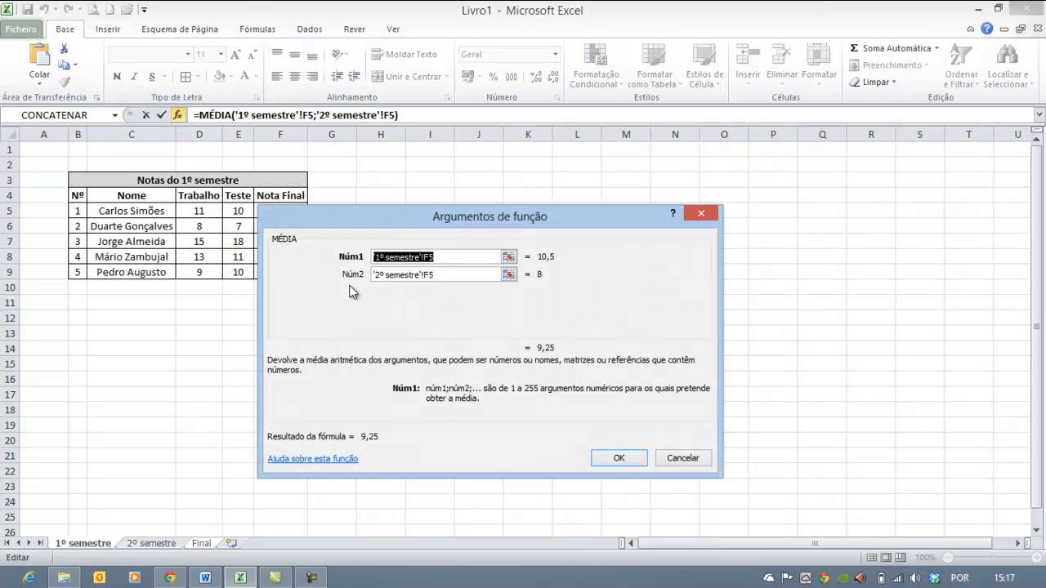
left_click(694, 459)
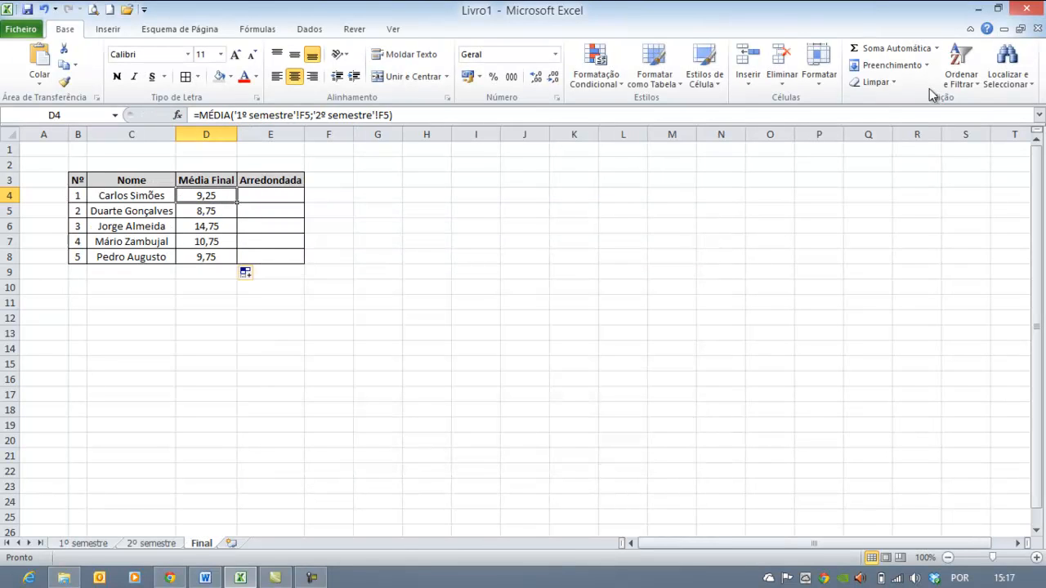
- Start inserting a function in E4, the first student's Arredondada cell, and show the Utilizados Mais Recentemente function category
left_click(937, 49)
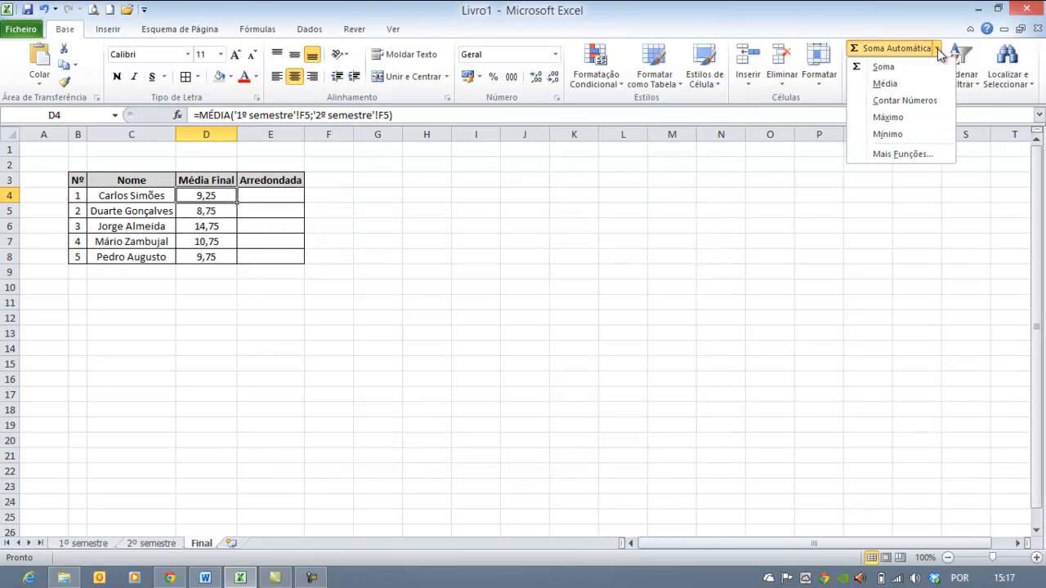
left_click(282, 196)
left_click(270, 196)
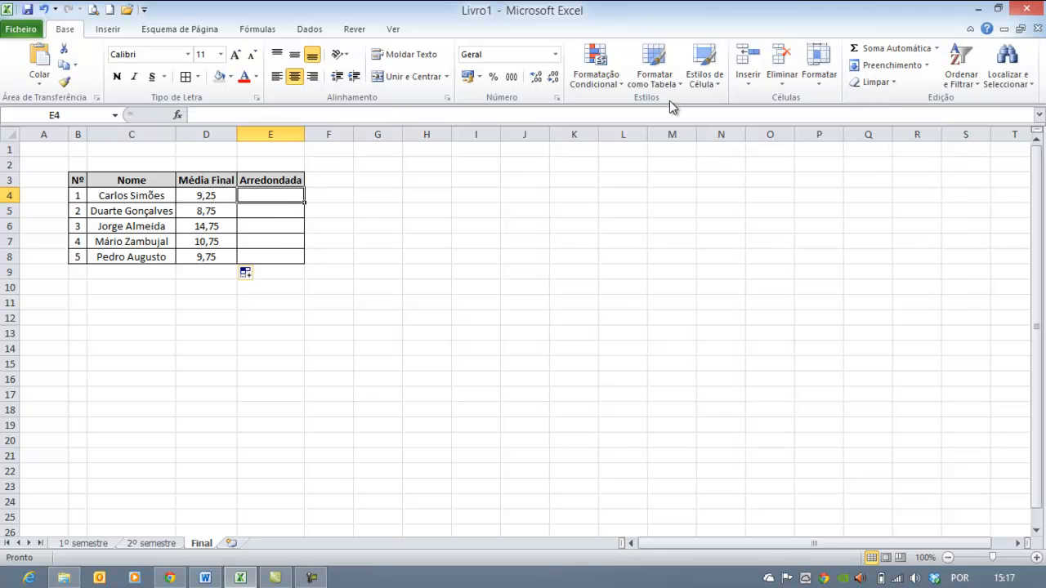
left_click(937, 48)
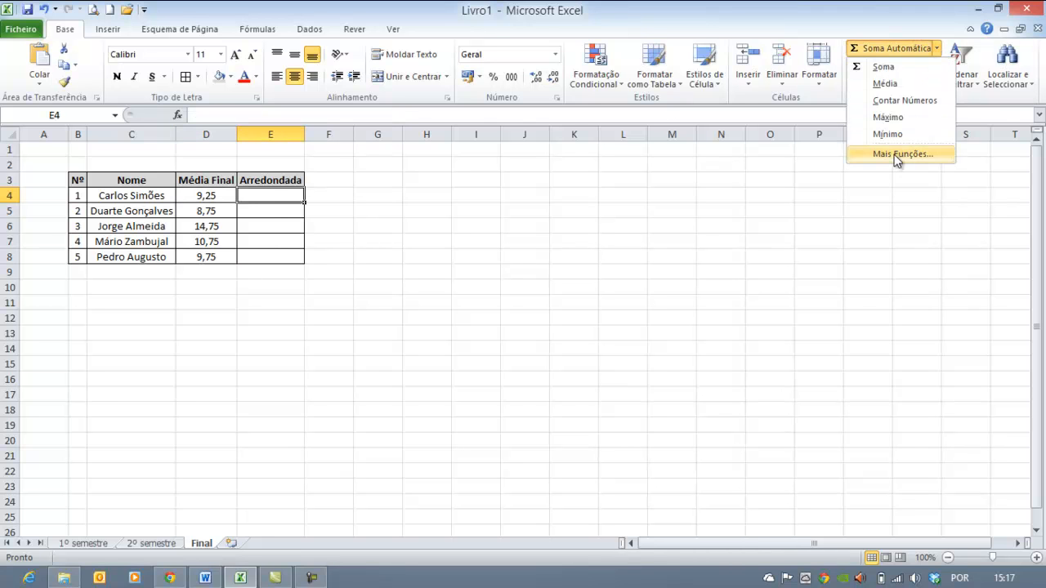
left_click(899, 158)
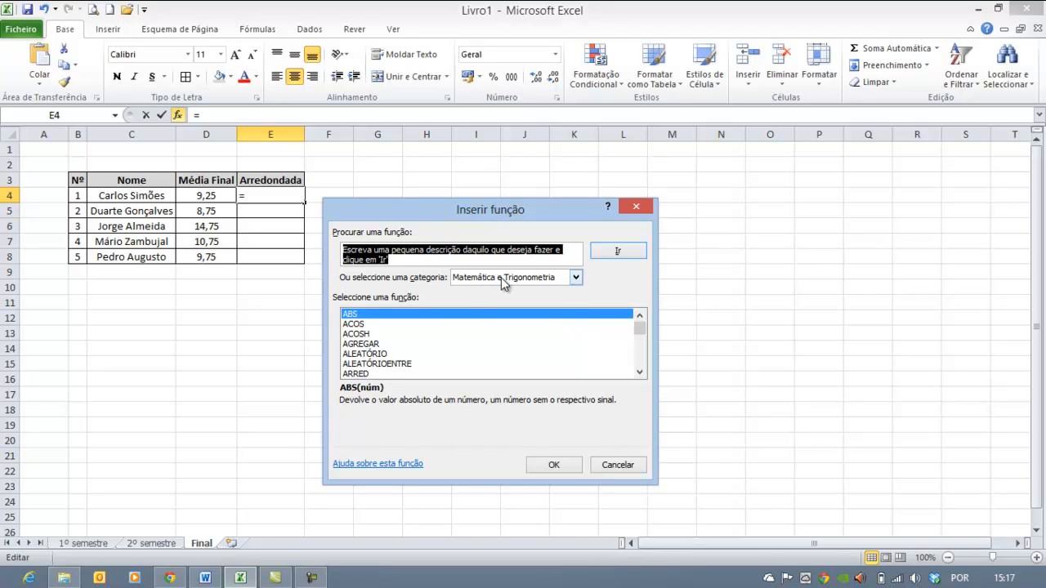
left_click(576, 277)
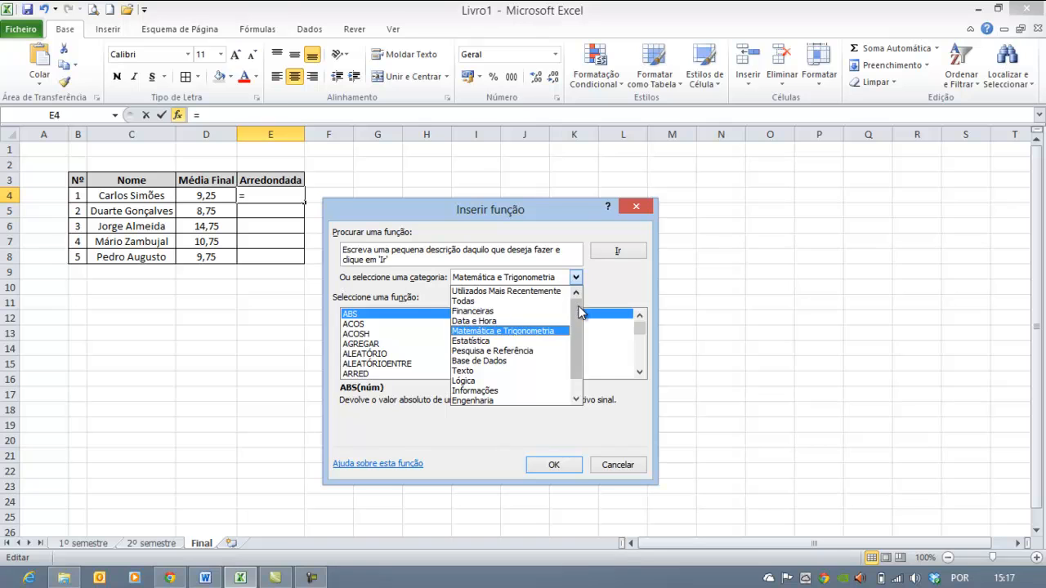
left_click(488, 291)
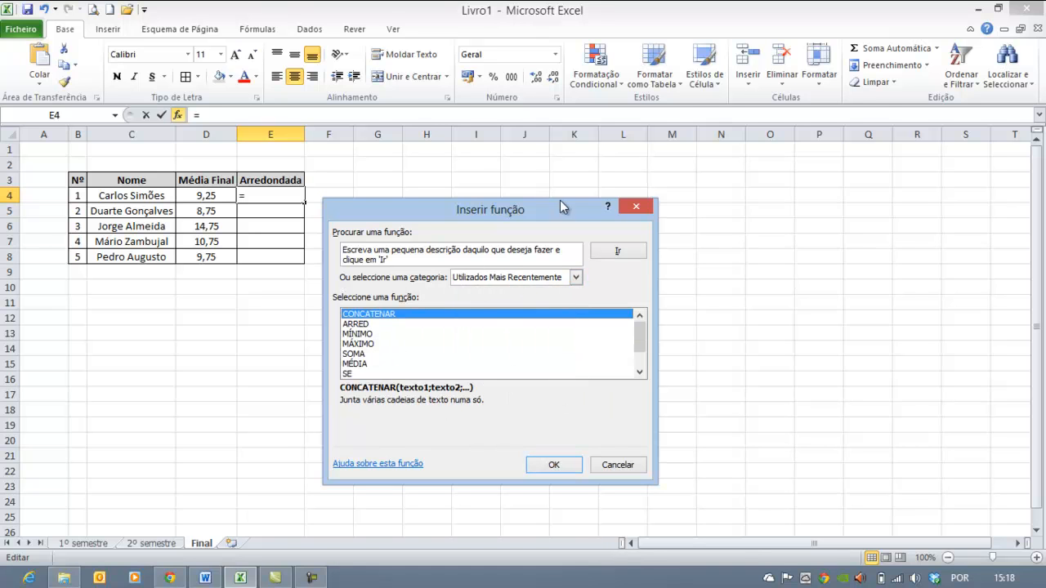
left_click(574, 278)
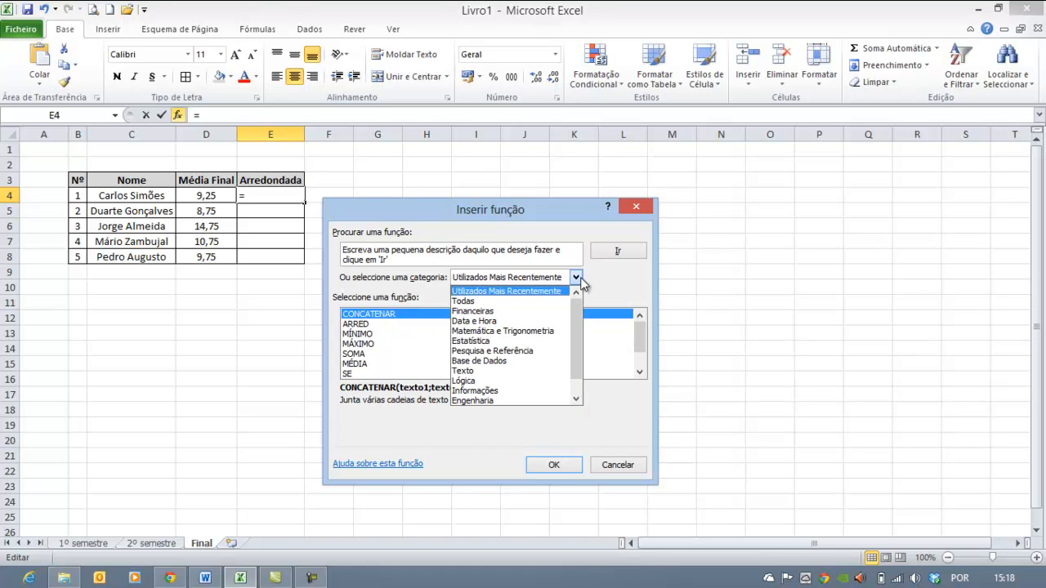
left_click(535, 292)
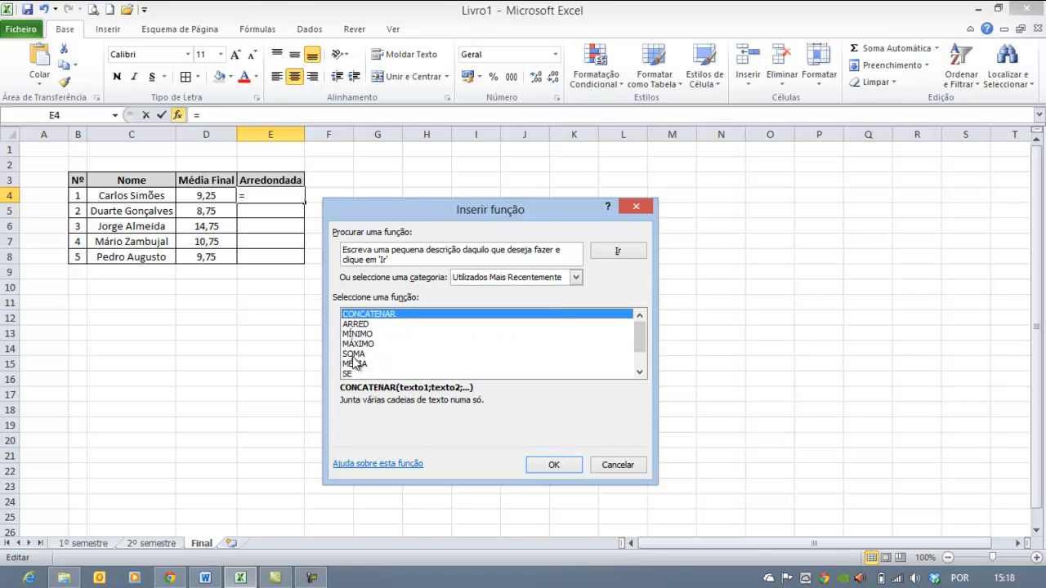
- Examine the descriptions of the recently used functions, including CONCATENAR, ARRED, MÍNIMO, MÁXIMO, SOMA, MÉDIA, SE, CONTAR, HIPERLIGAÇÃO and SEN
mouse_move(638, 336)
left_mouse_down()
mouse_move(644, 365)
mouse_move(643, 339)
left_mouse_up()
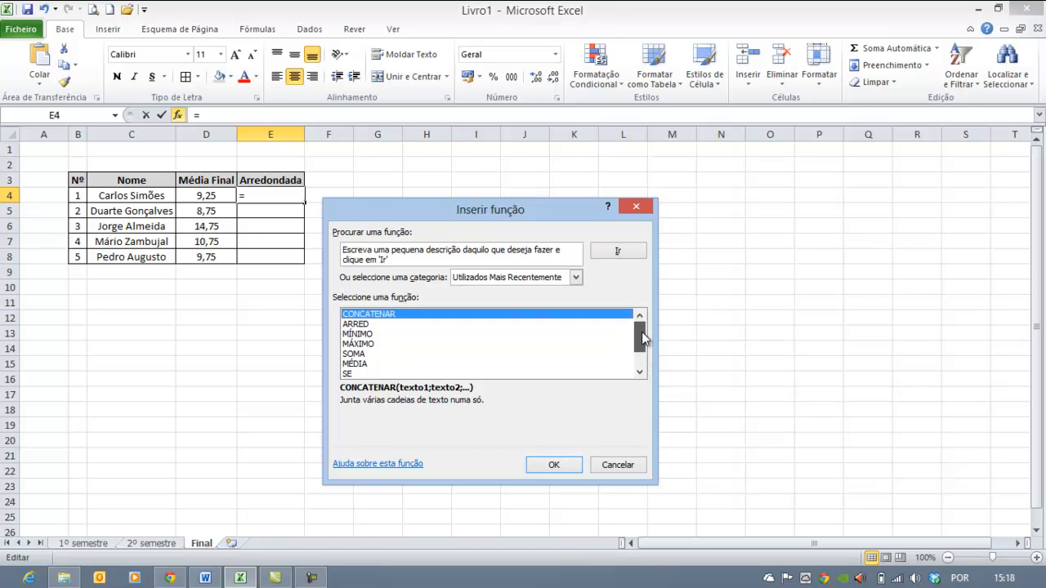
left_click(358, 325)
left_click(363, 315)
left_click(360, 325)
left_click(361, 334)
left_click(361, 344)
left_click(360, 354)
left_click(361, 365)
left_click(350, 374)
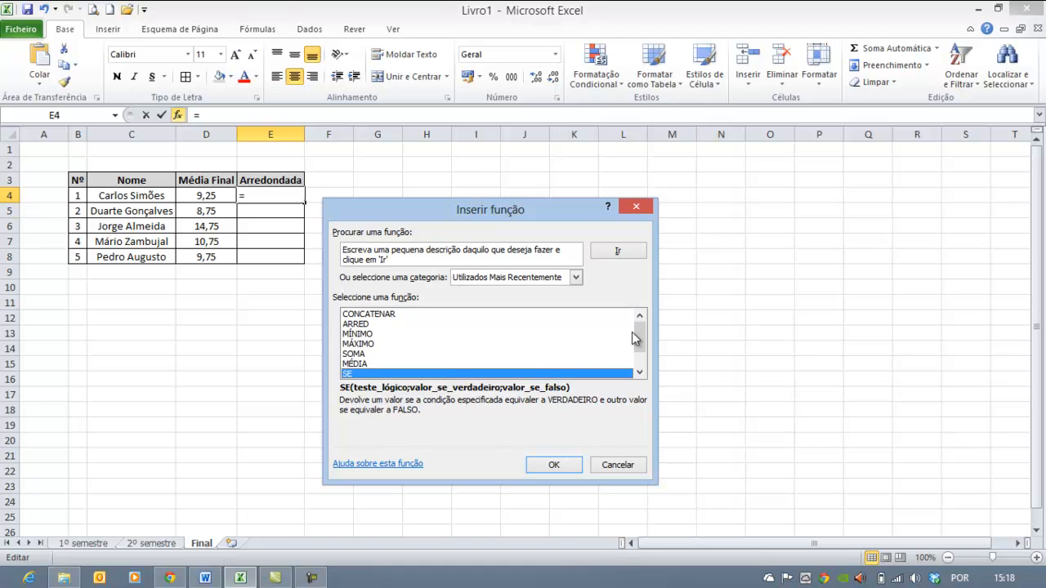
scroll(640, 342, "down", 1)
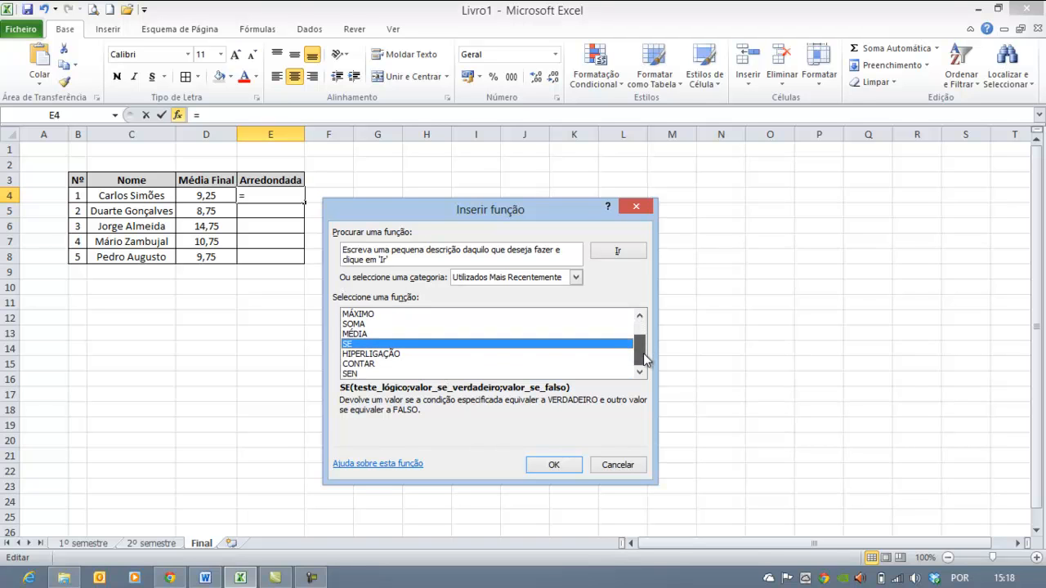
left_click(357, 364)
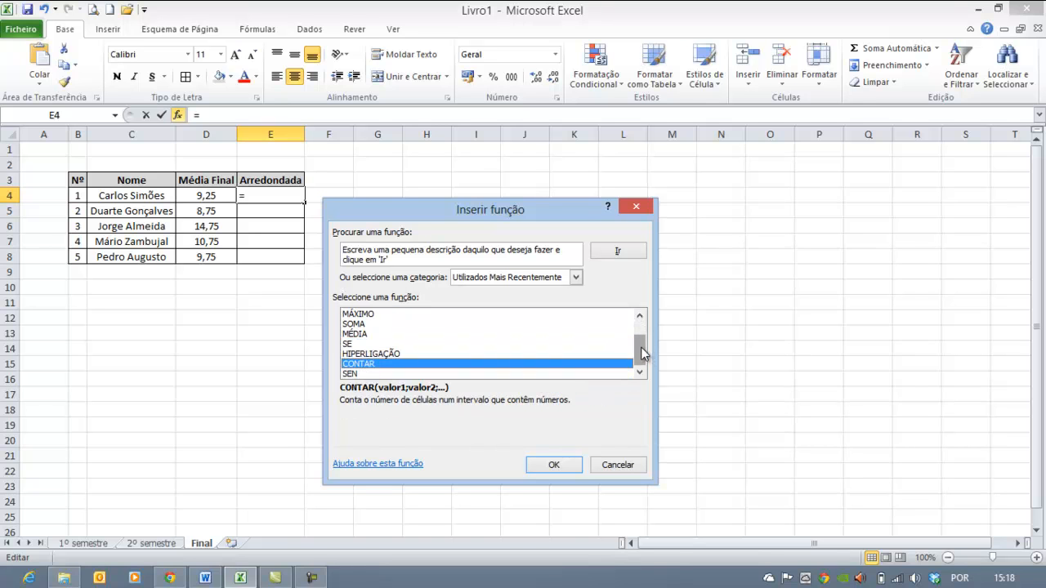
left_click(365, 356)
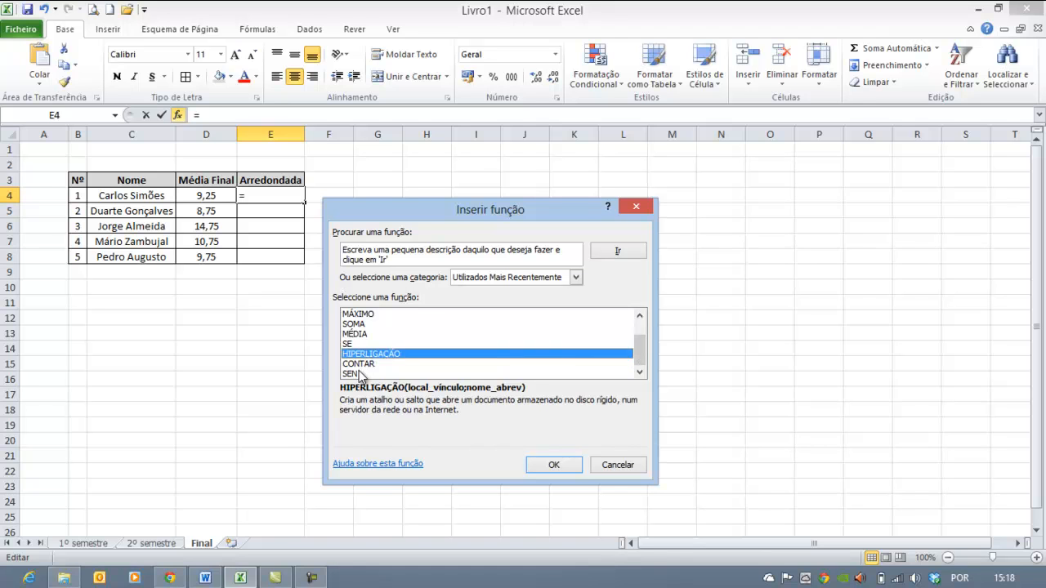
left_click(358, 373)
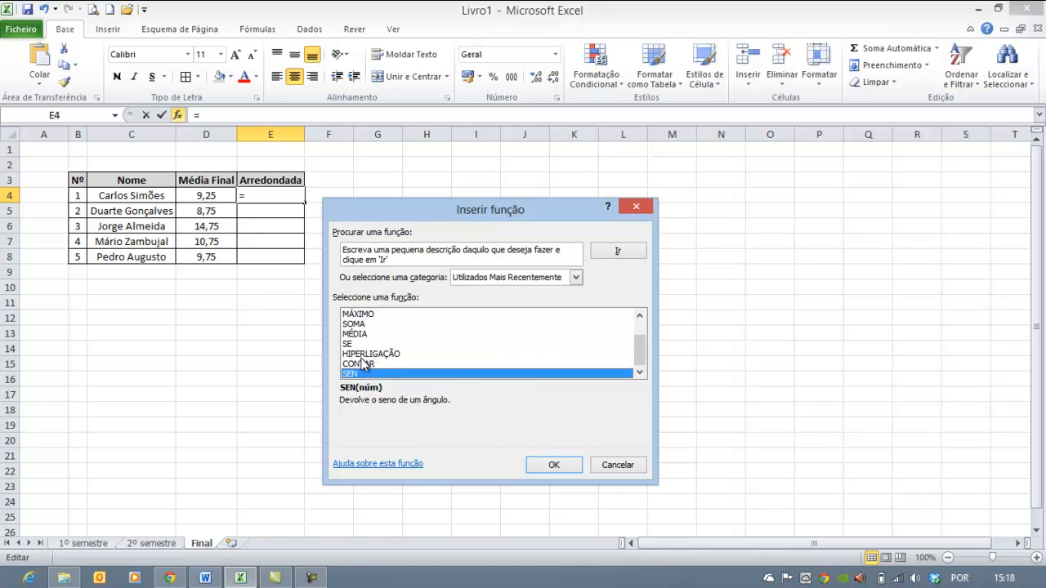
- Review the description of ARRED among the recently used functions, and cancel the function insertion
left_click_drag(642, 345, 641, 316)
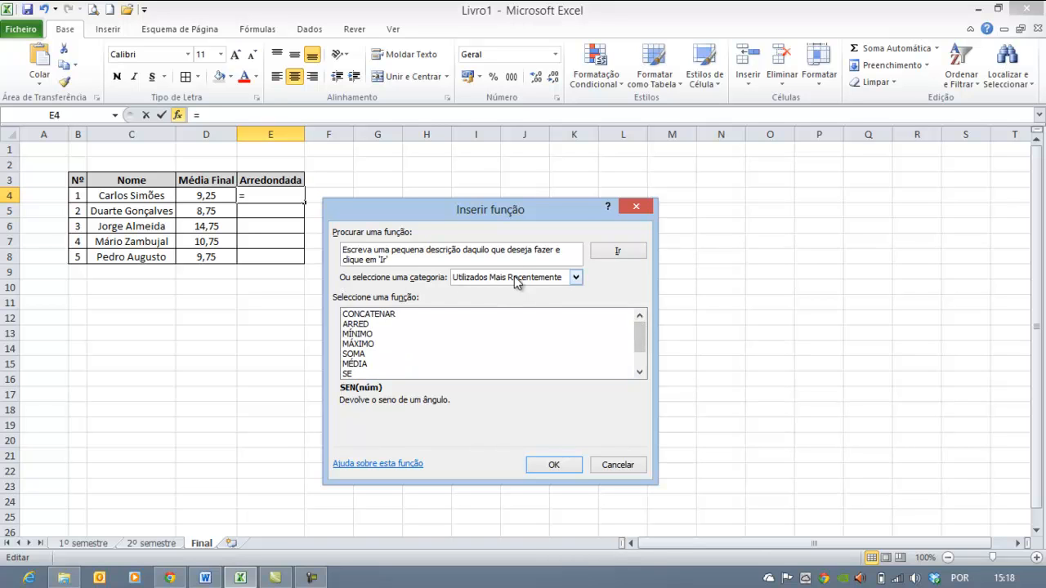
left_click(362, 326)
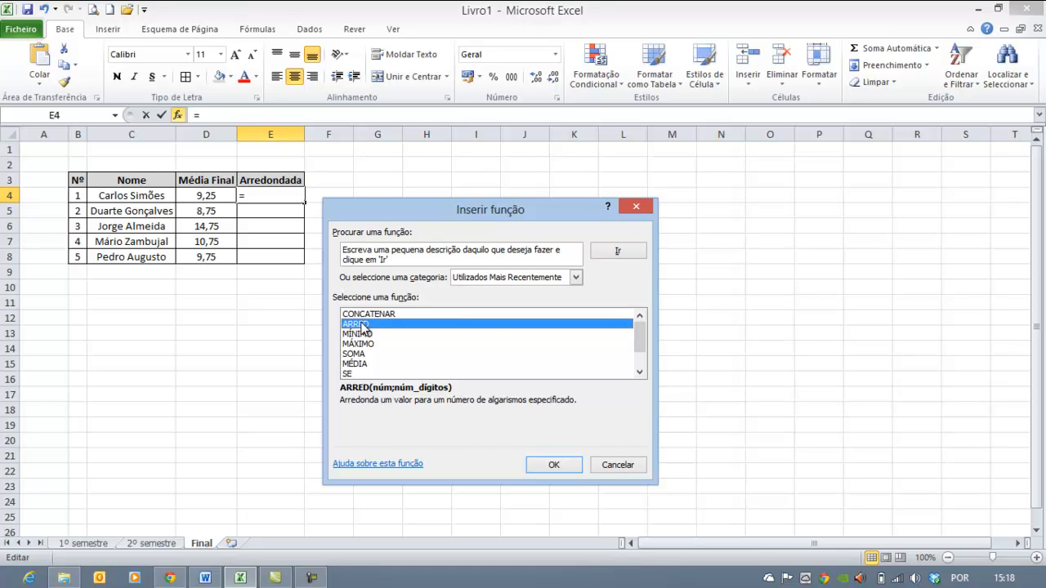
left_click(614, 467)
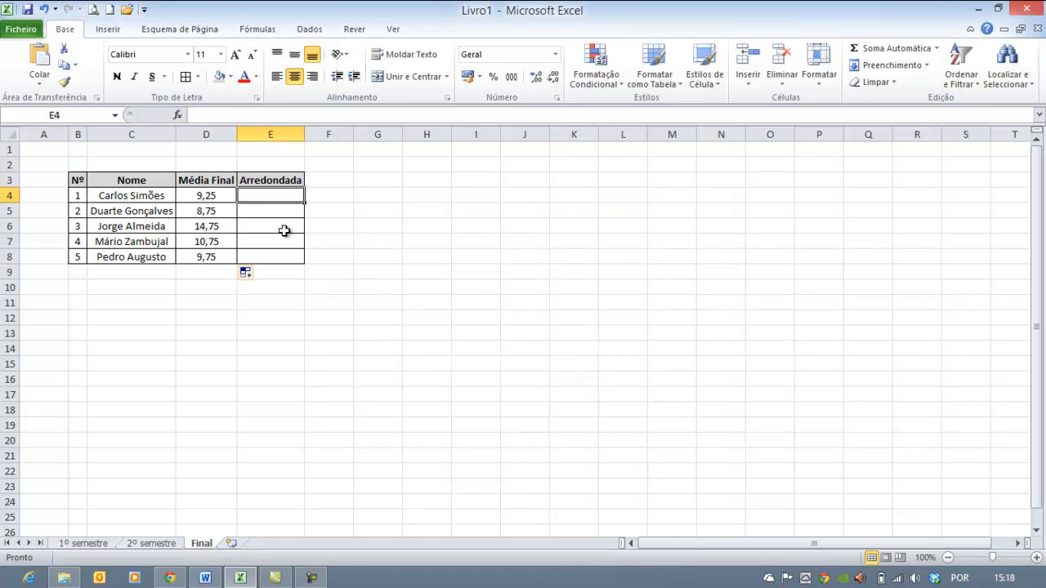
- Examine the function library's Matemática e Trigonometria, Texto, Estatística and Cubo categories
left_click(248, 31)
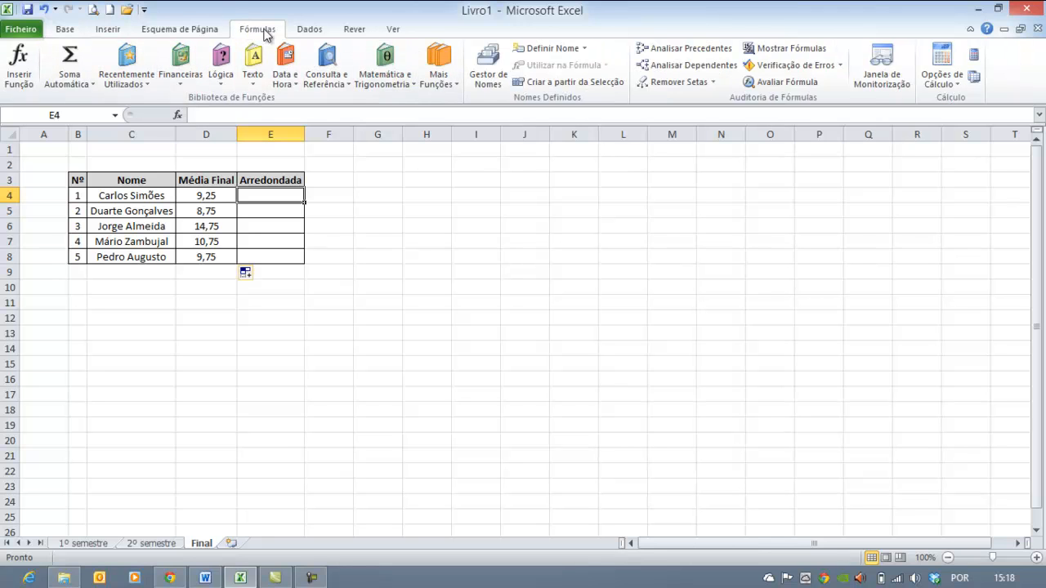
left_click(392, 80)
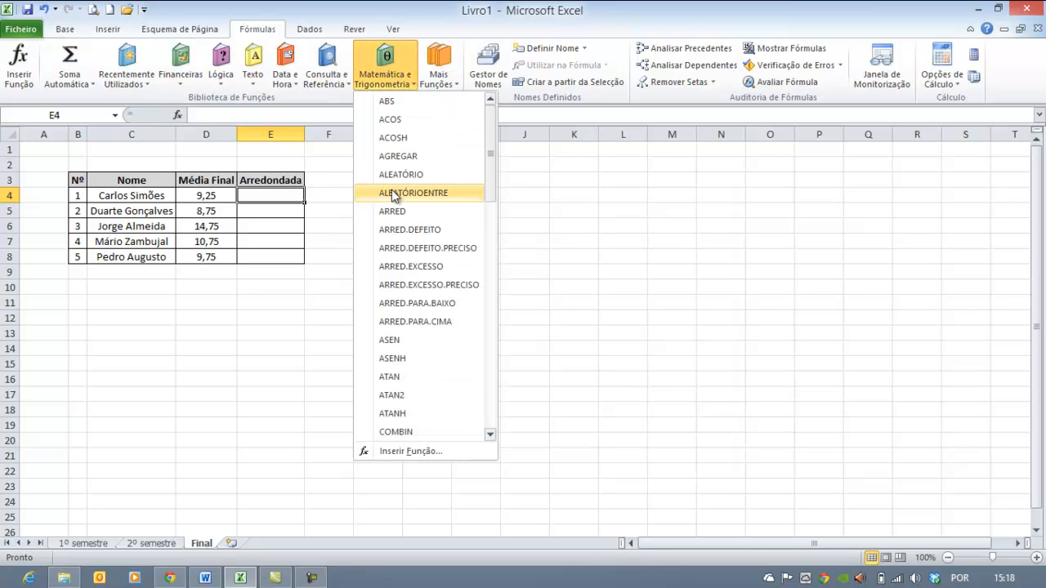
left_click_drag(491, 147, 482, 167)
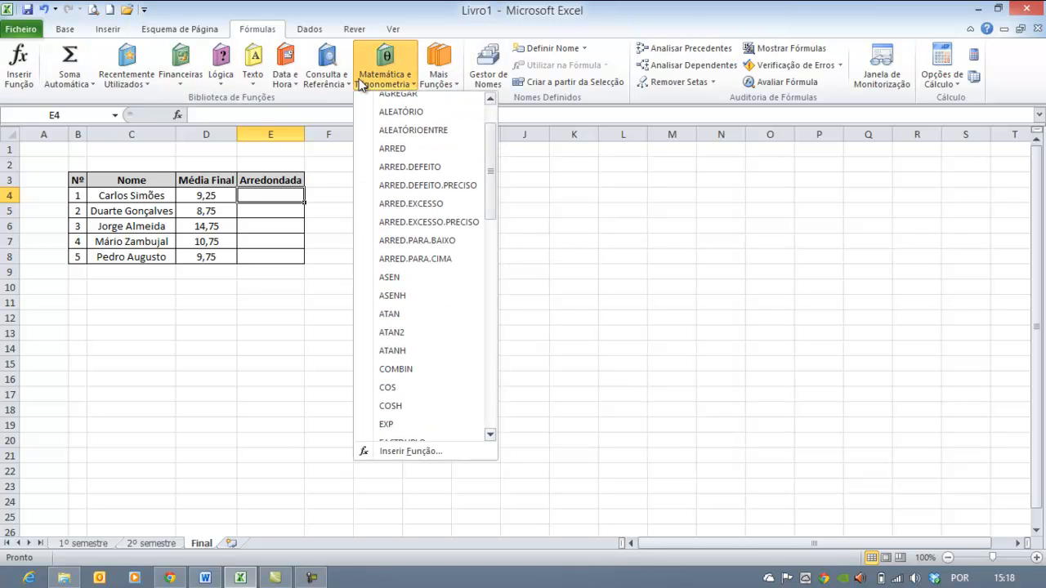
left_click(253, 64)
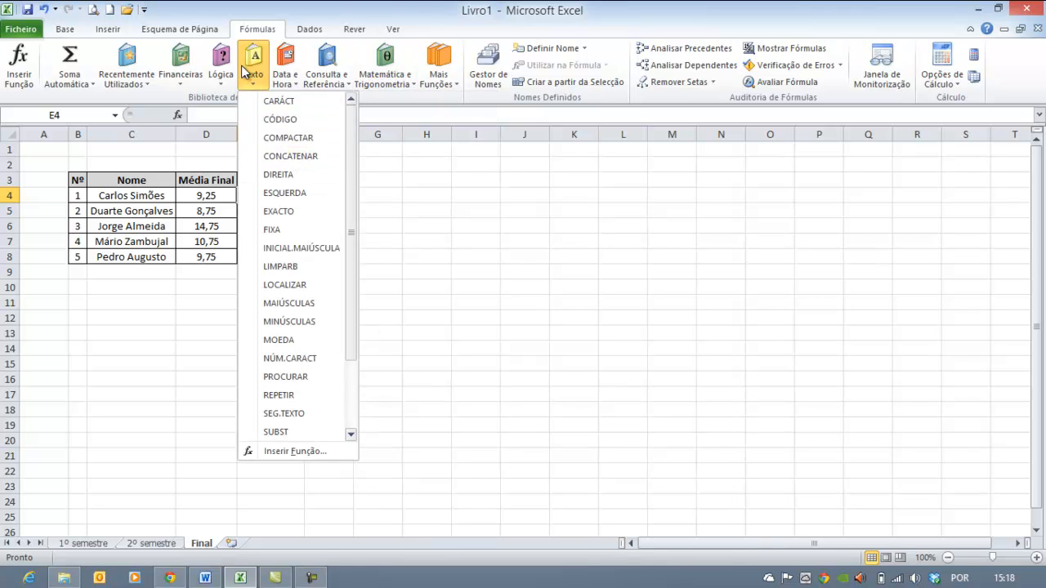
left_click(419, 4)
left_click(455, 85)
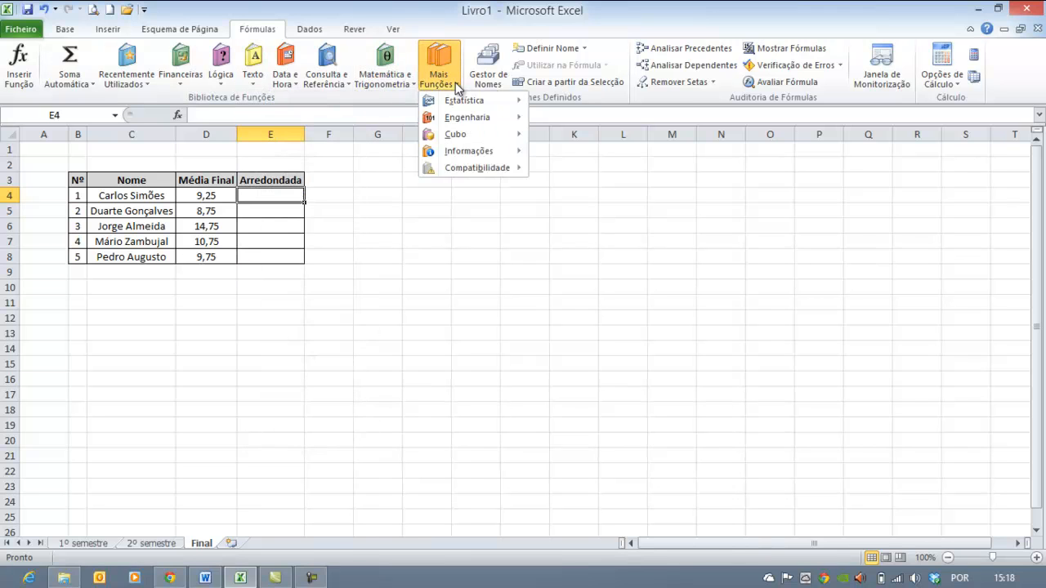
mouse_move(462, 106)
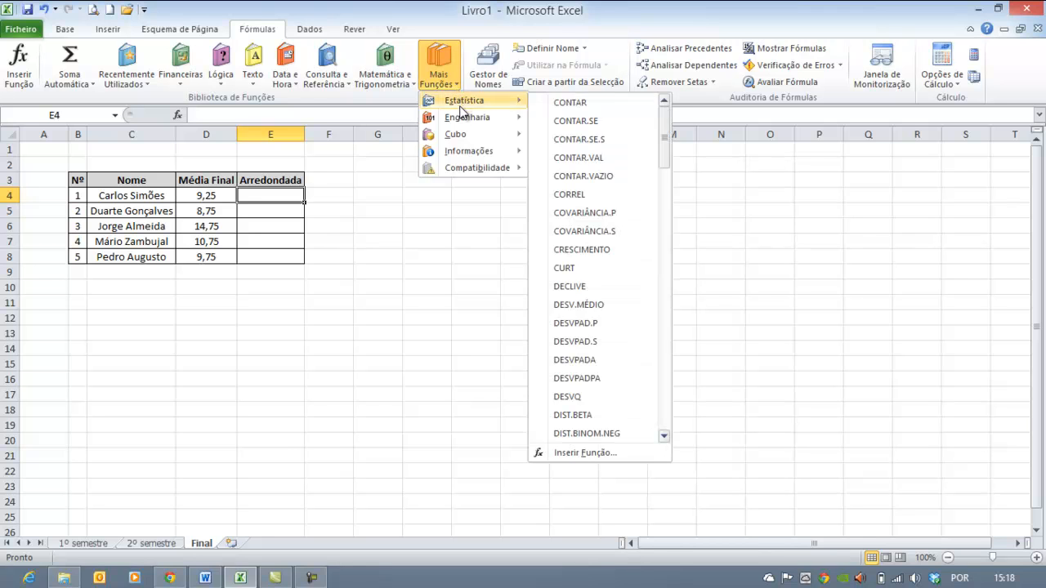
mouse_move(462, 137)
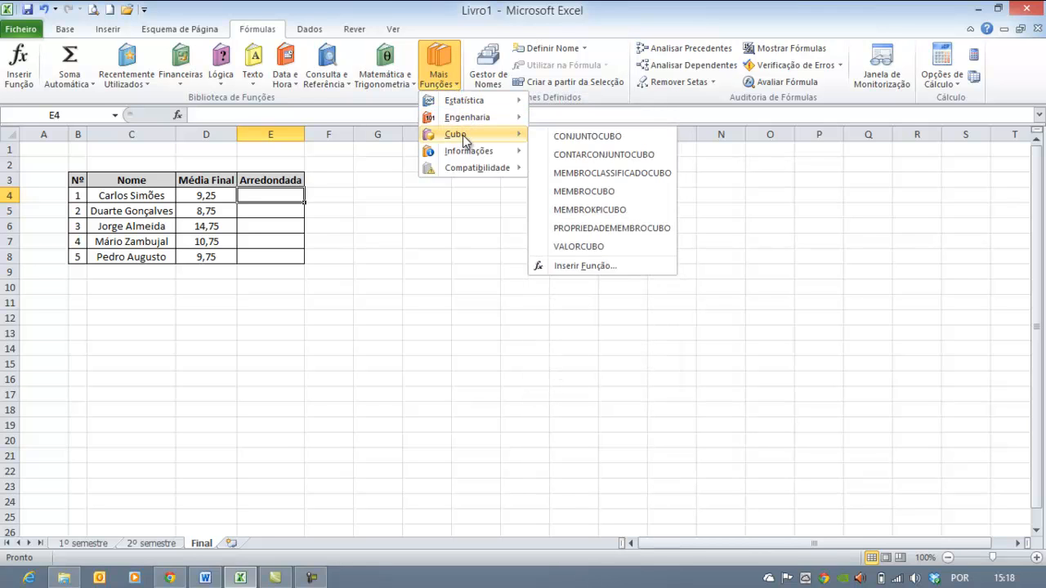
left_click(447, 4)
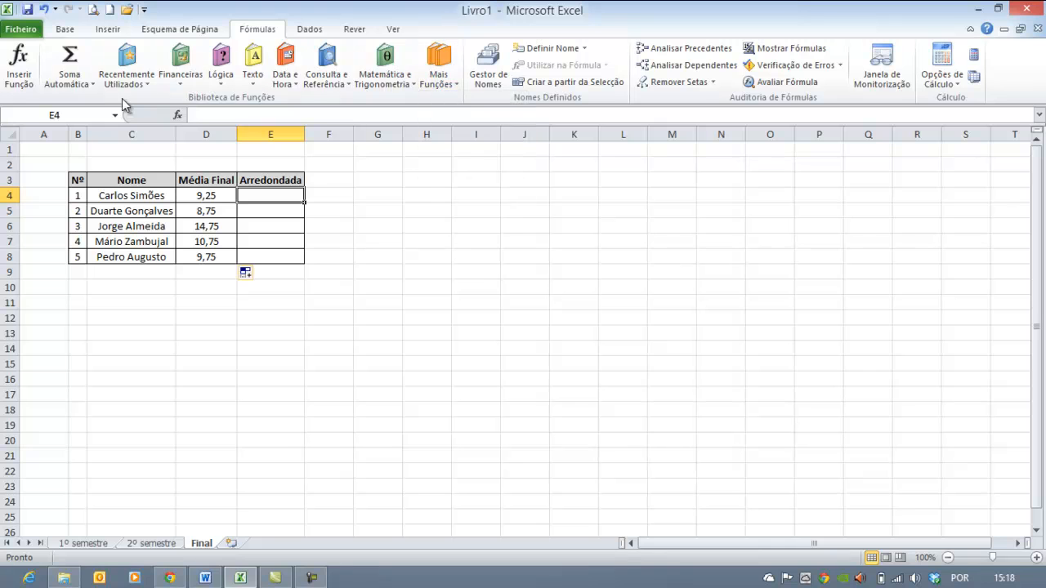
- Examine the functions offered under Soma Automática in the function library
left_click(93, 84)
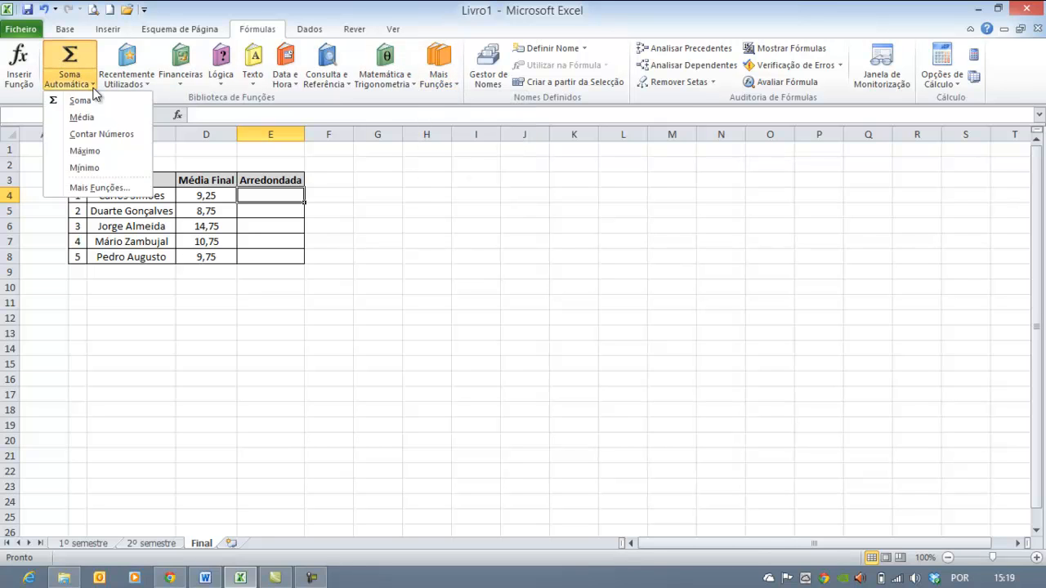
left_click(93, 85)
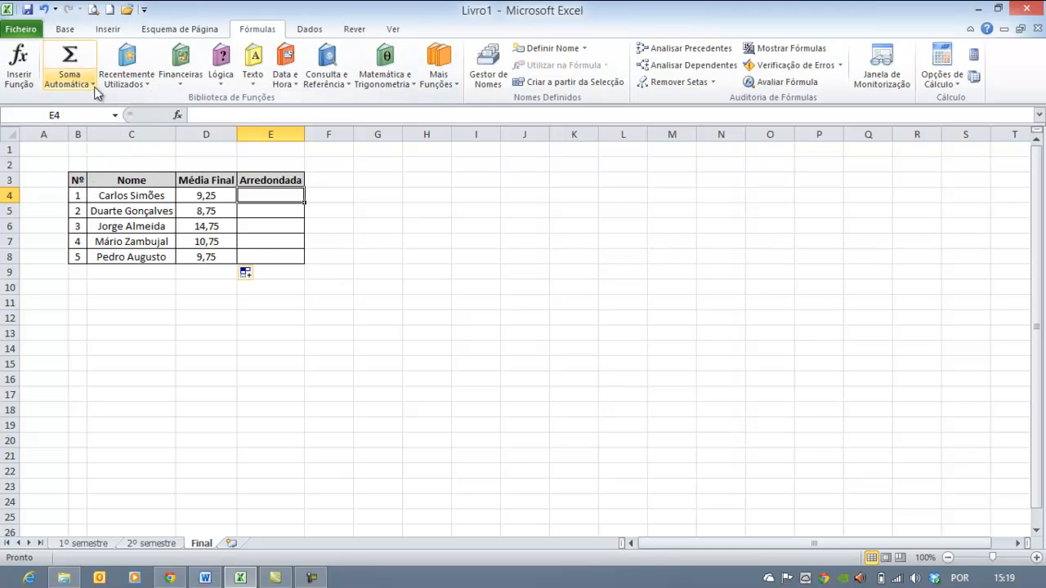
left_click(90, 83)
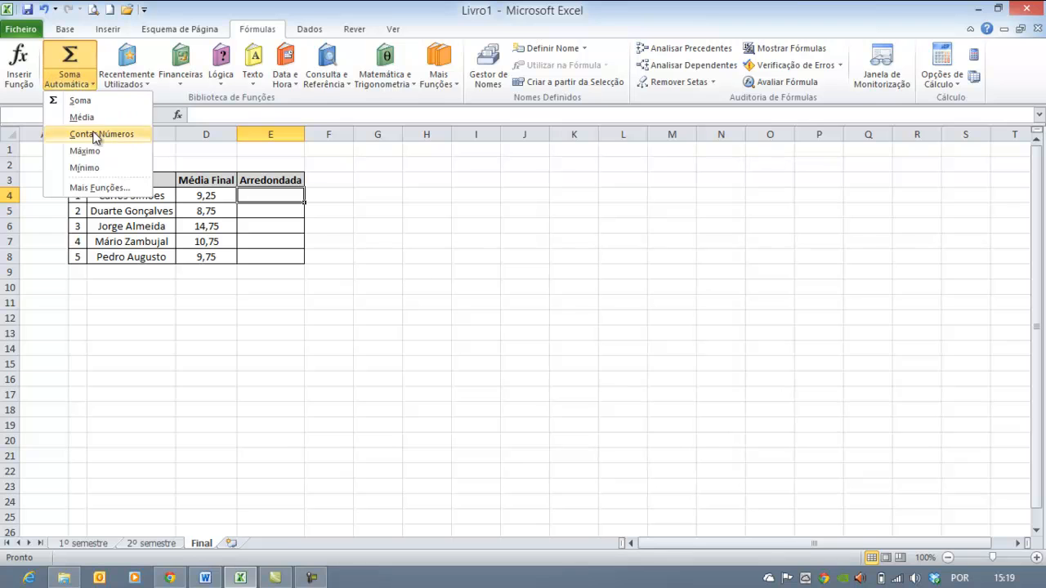
left_click(59, 31)
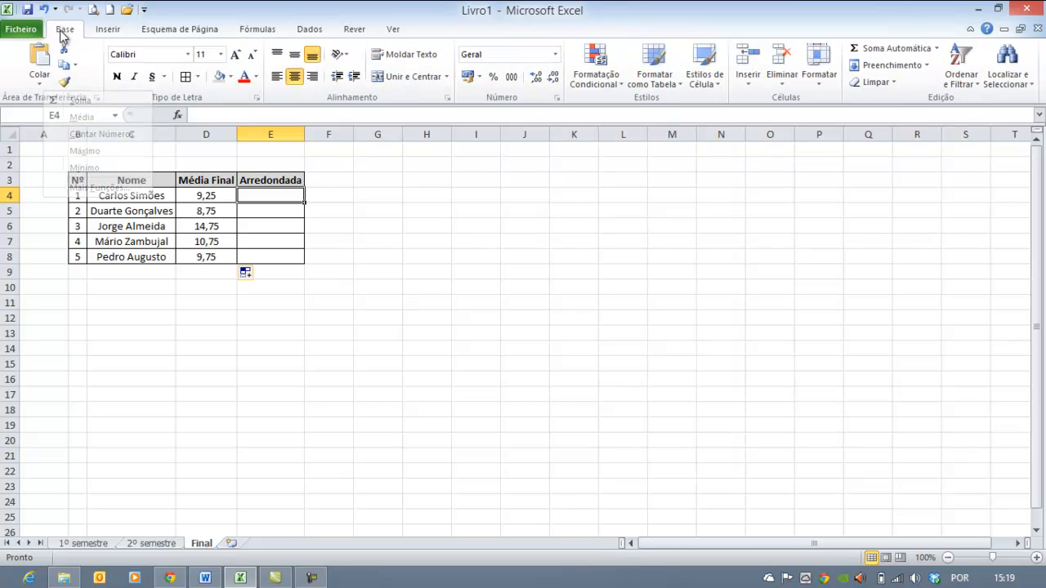
- Start inserting a function in E4, set the category to Todas, and look through the complete function list
left_click(936, 49)
left_click(889, 153)
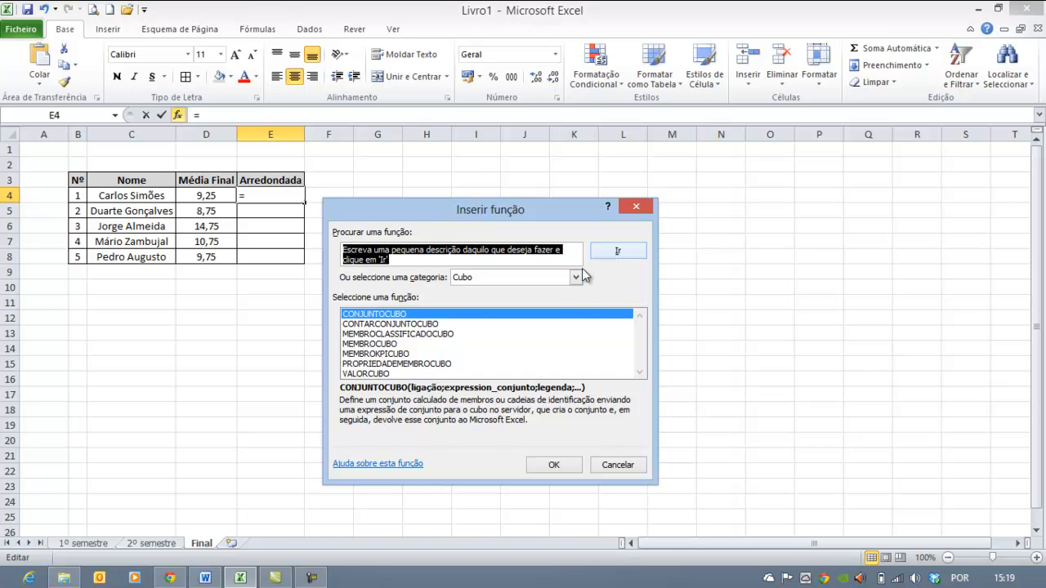
left_click(576, 279)
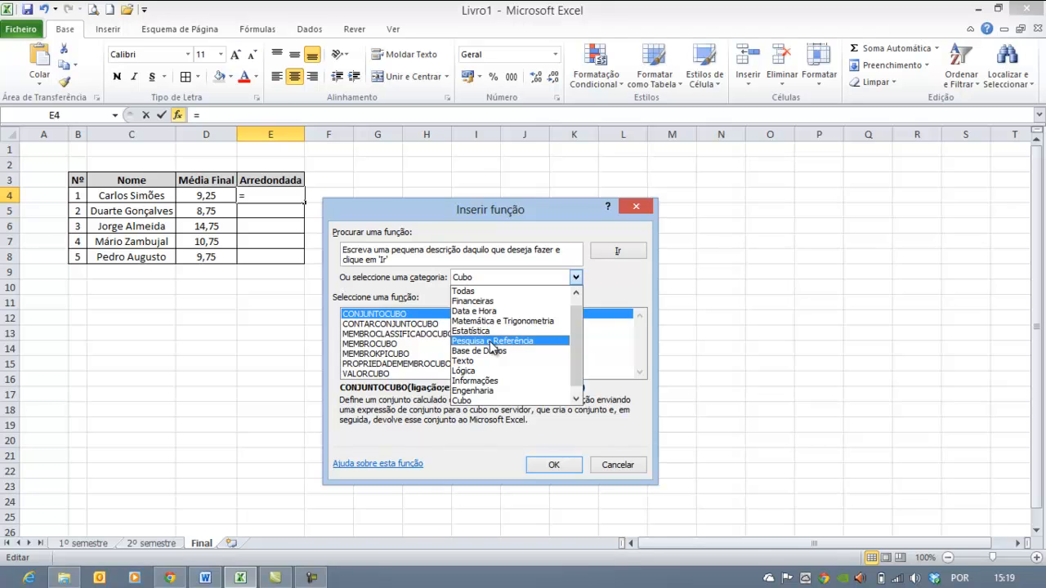
left_click(462, 292)
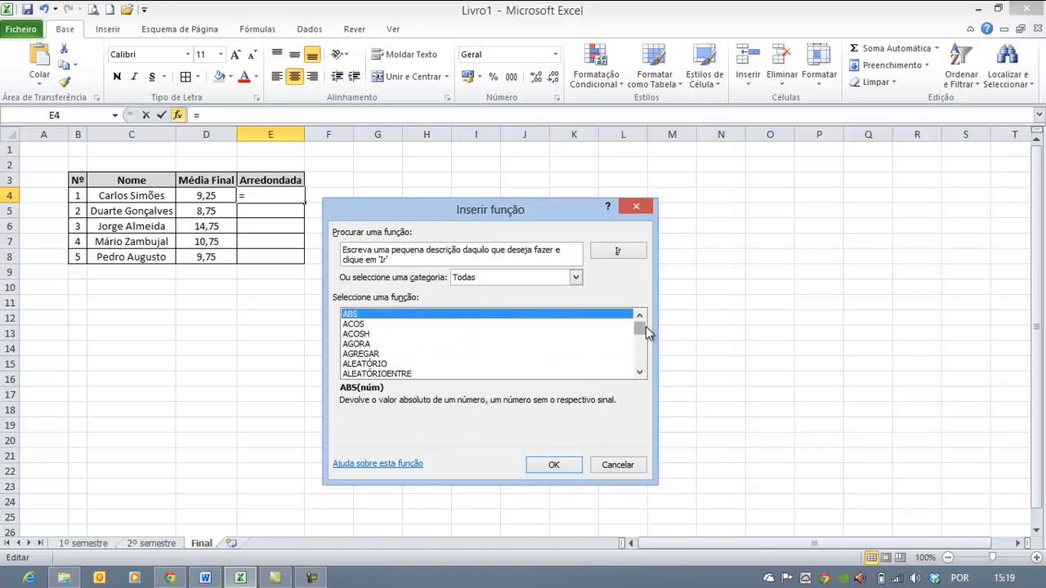
mouse_move(641, 326)
left_mouse_down()
mouse_move(640, 360)
mouse_move(642, 334)
left_mouse_up()
left_click(643, 371)
left_click_drag(643, 371, 646, 324)
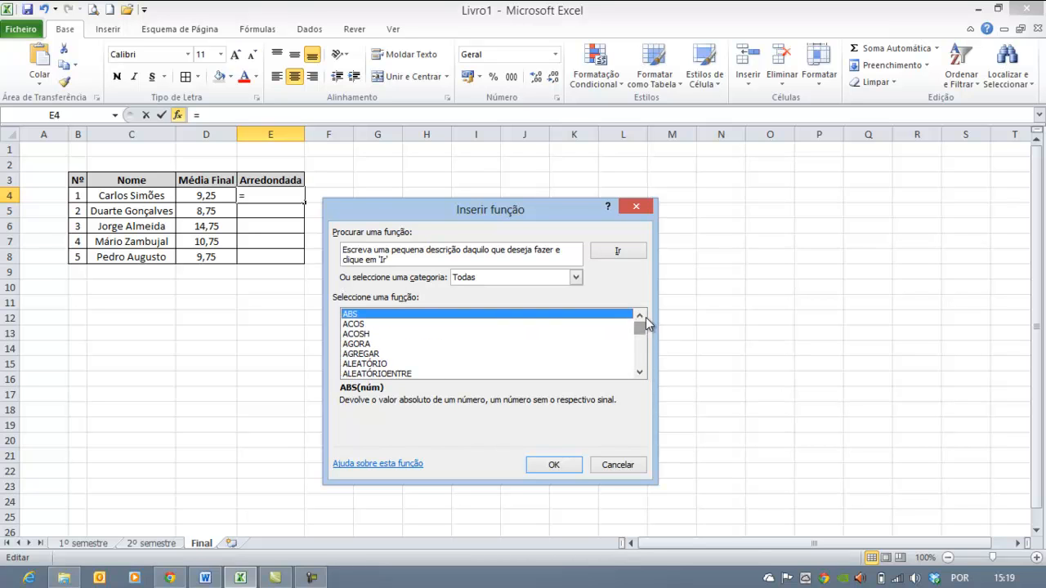
- Search the functions for "arredondamento" and compare the descriptions of ARRED.EXCESSO and ARRED.DEFEITO
left_click(405, 259)
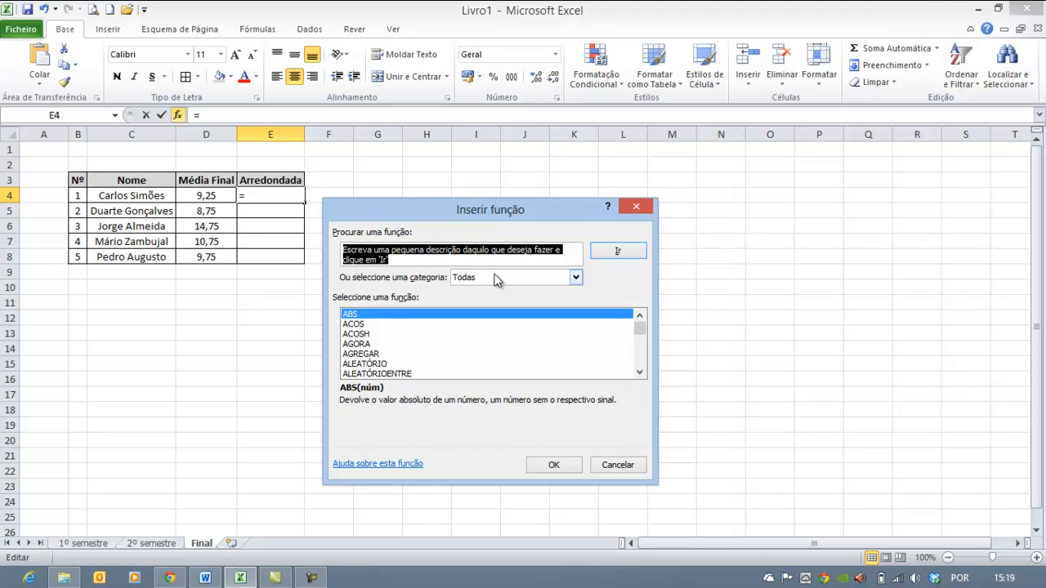
type("arredon")
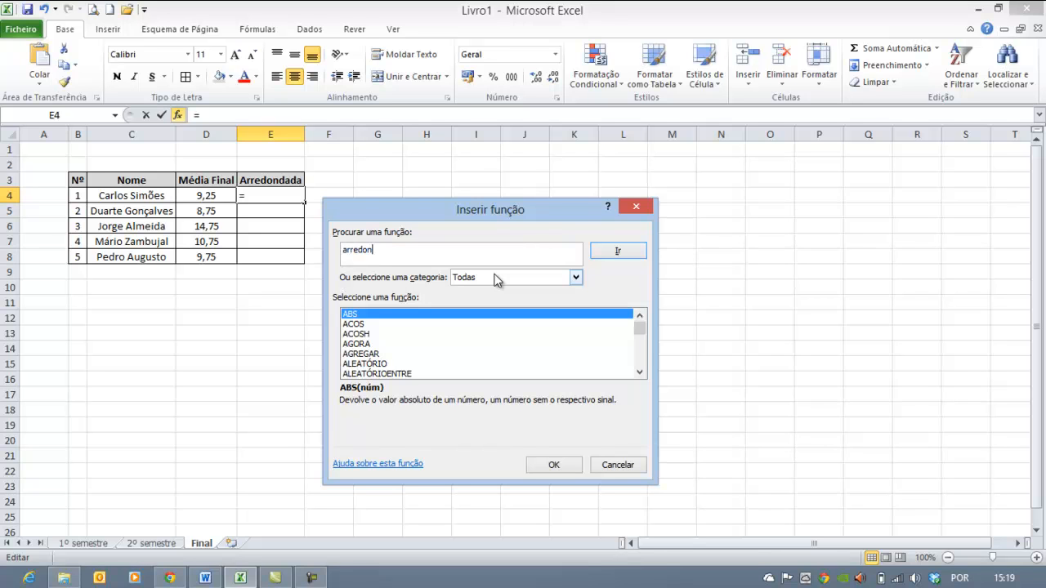
type("damento")
left_click(631, 253)
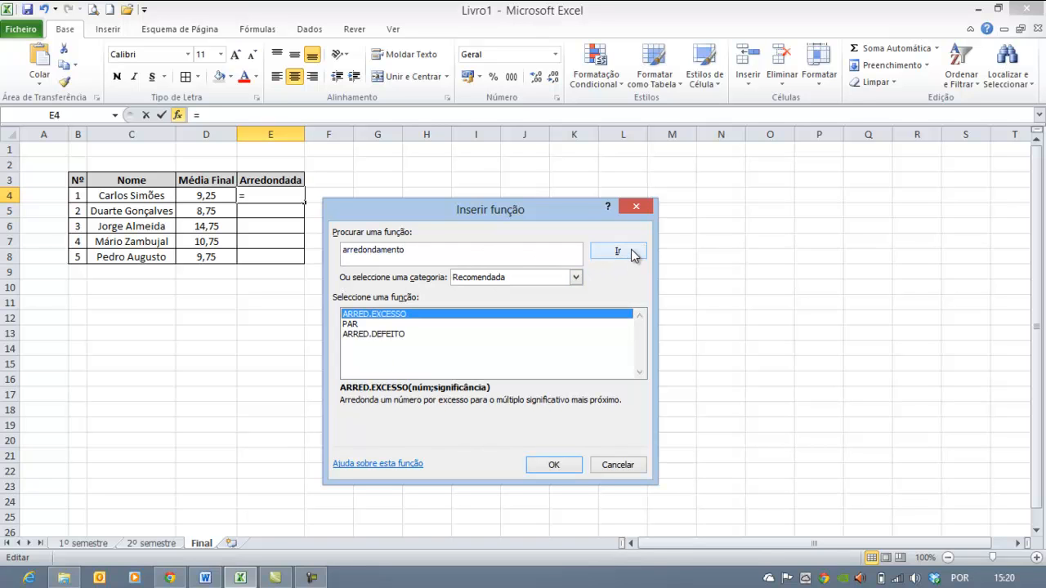
left_click(358, 335)
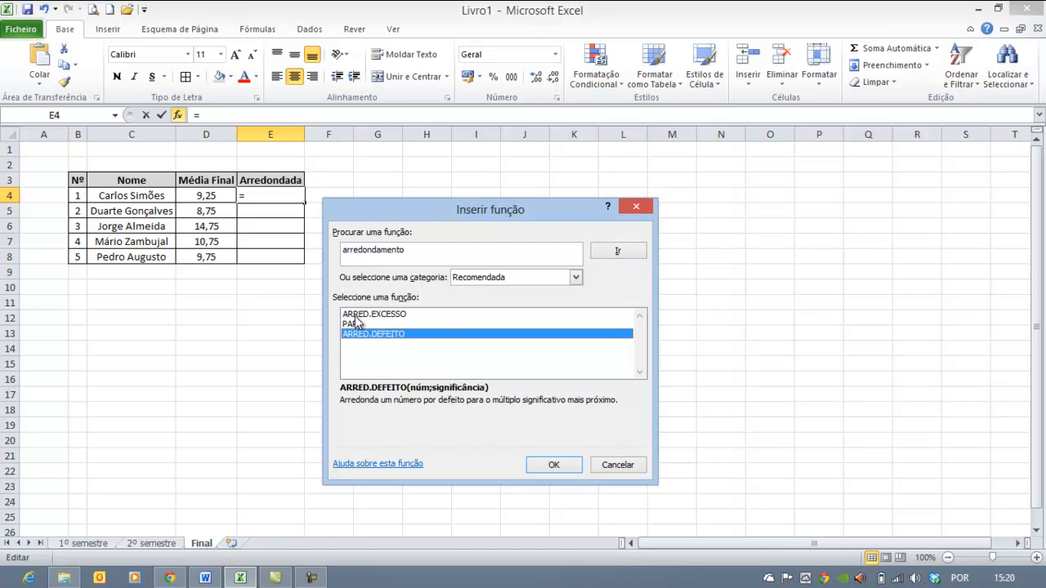
left_click(357, 315)
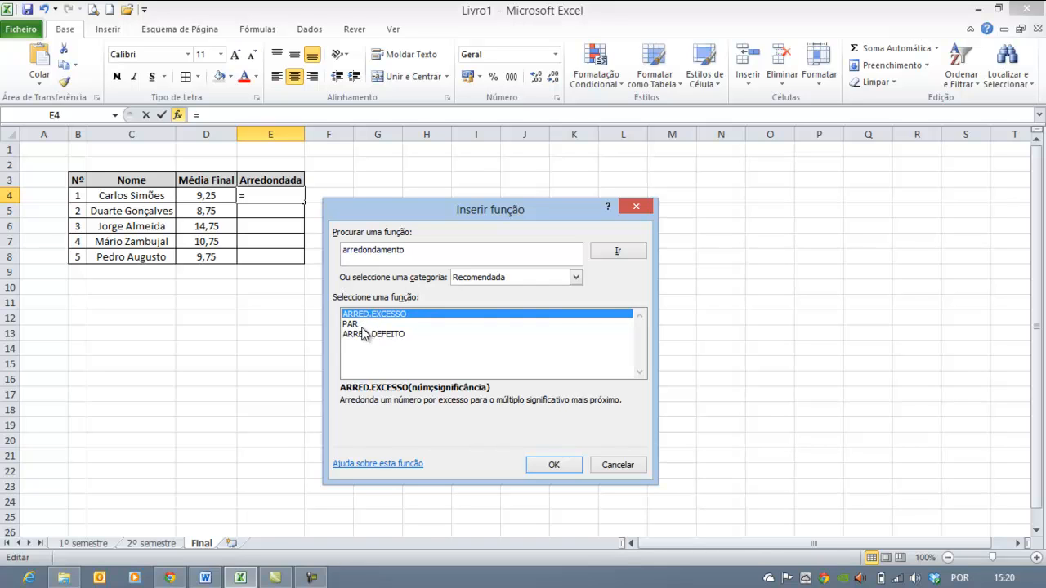
left_click(365, 335)
- Search the functions for "arredondar", compare the descriptions of the ARRED variants, and cancel the function insertion
left_click(434, 254)
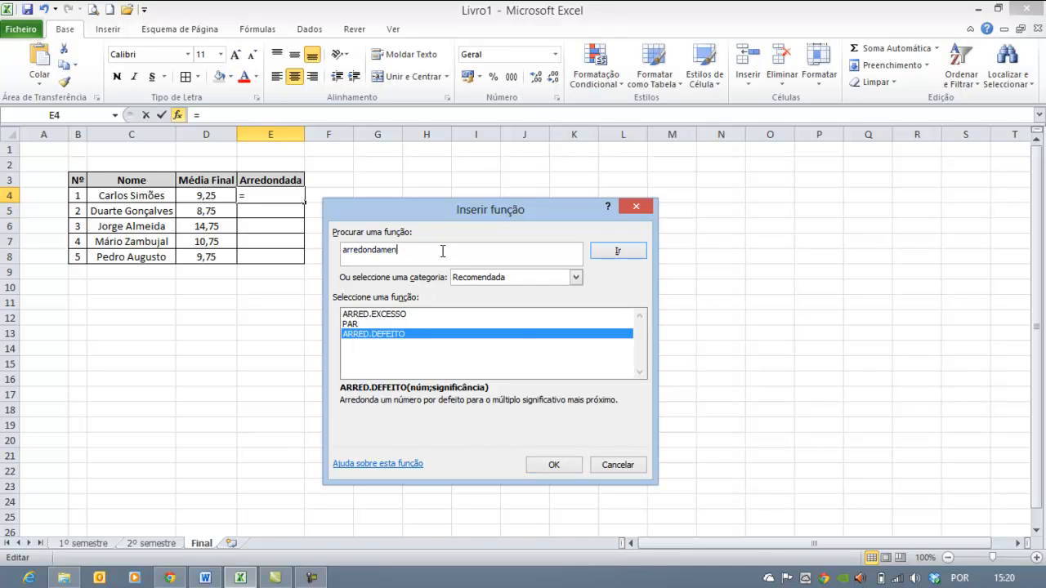
left_click(618, 250)
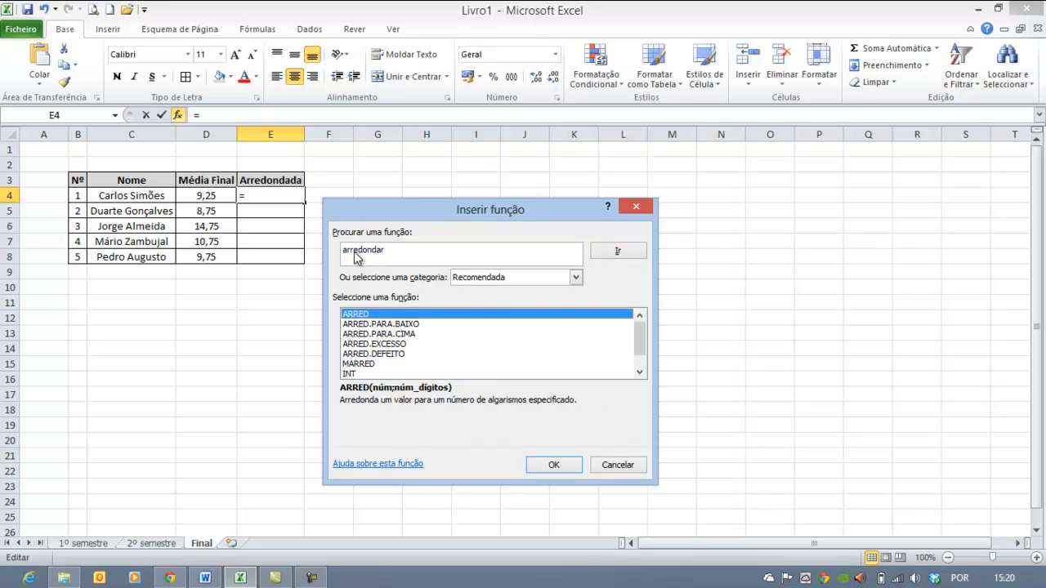
mouse_move(640, 333)
left_mouse_down()
mouse_move(639, 356)
mouse_move(639, 339)
left_mouse_up()
left_click(363, 324)
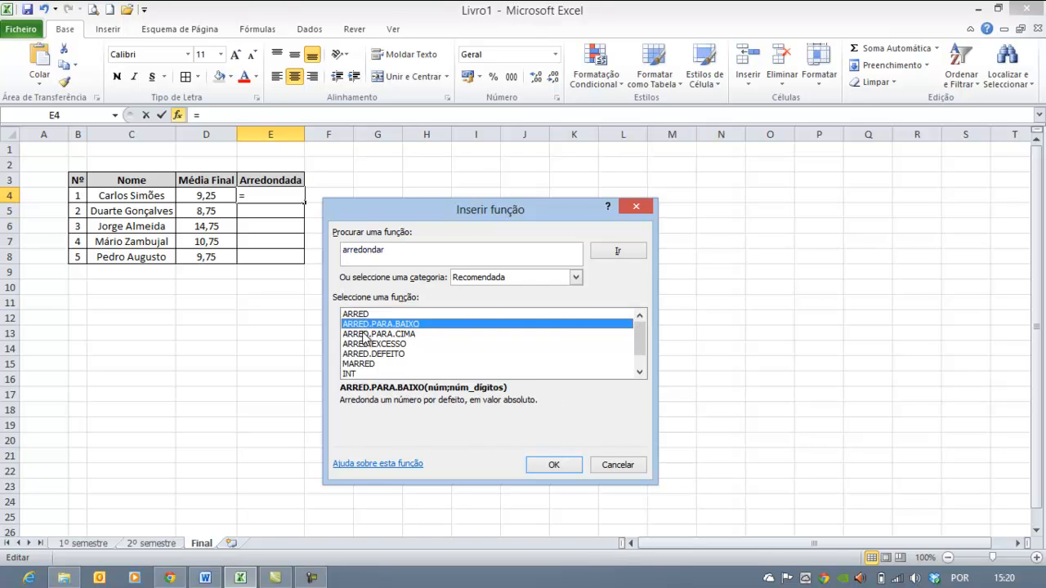
left_click(363, 334)
left_click(365, 345)
left_click(369, 353)
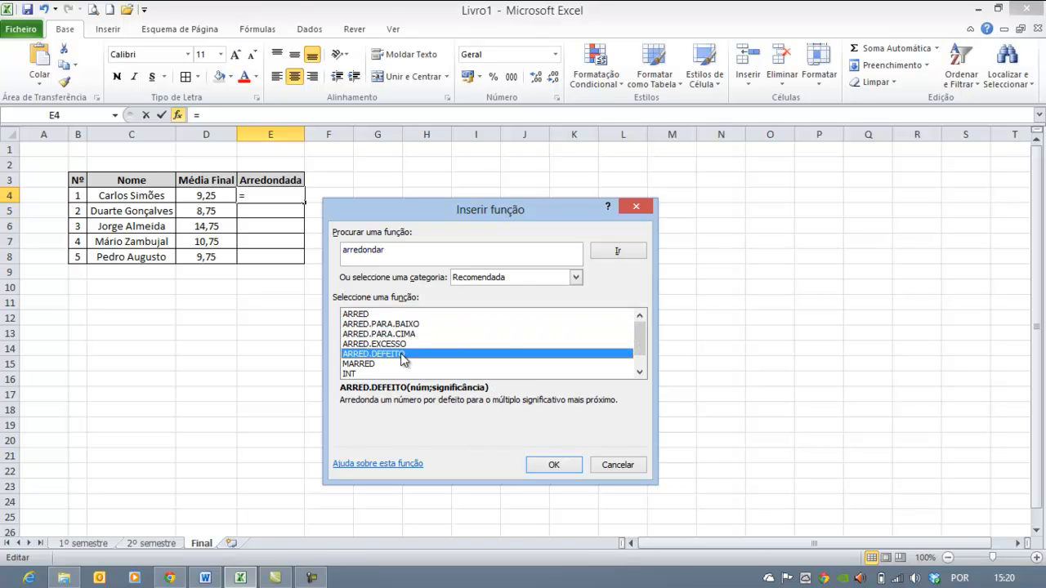
left_click(361, 315)
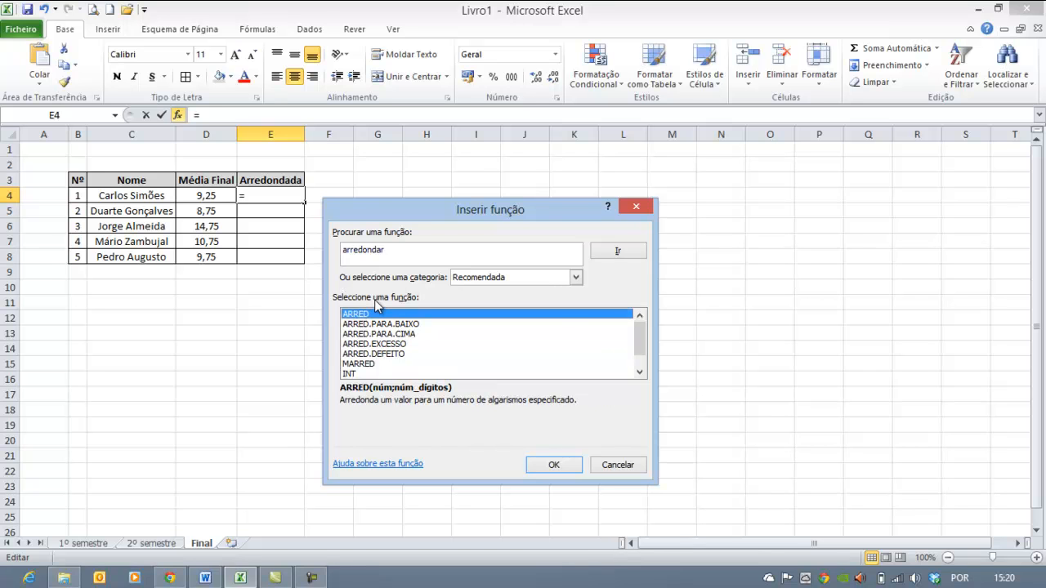
left_click(618, 467)
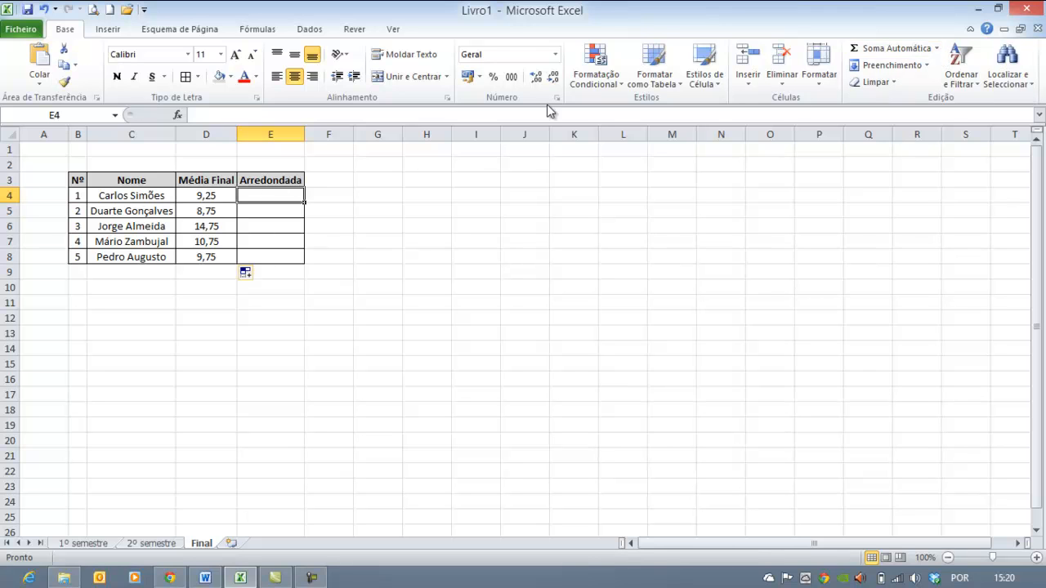
- Insert the ARRED function in E4 with D4 as the number and 0 as the number of digits
left_click(937, 48)
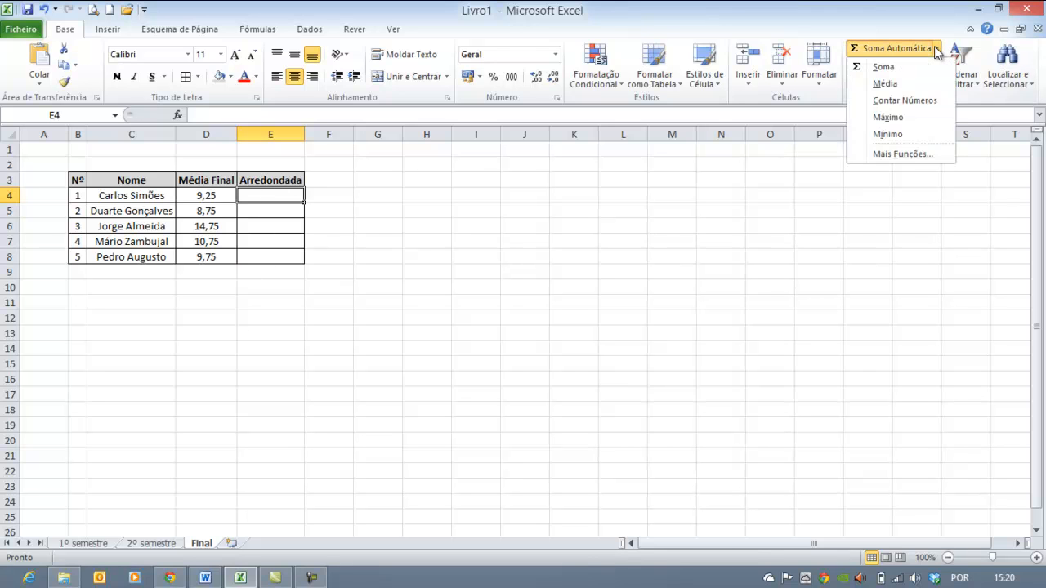
left_click(897, 154)
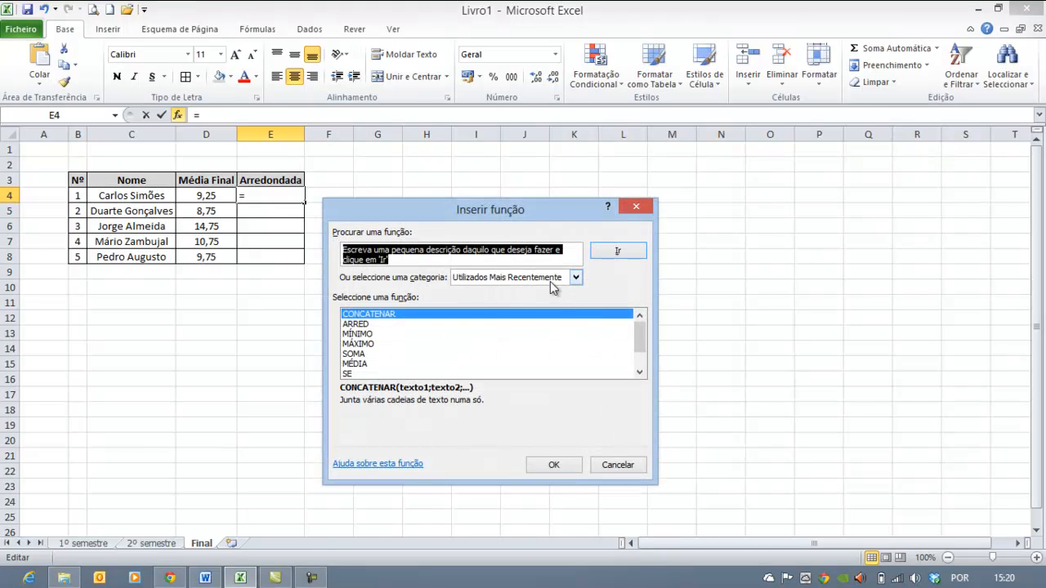
left_click(357, 324)
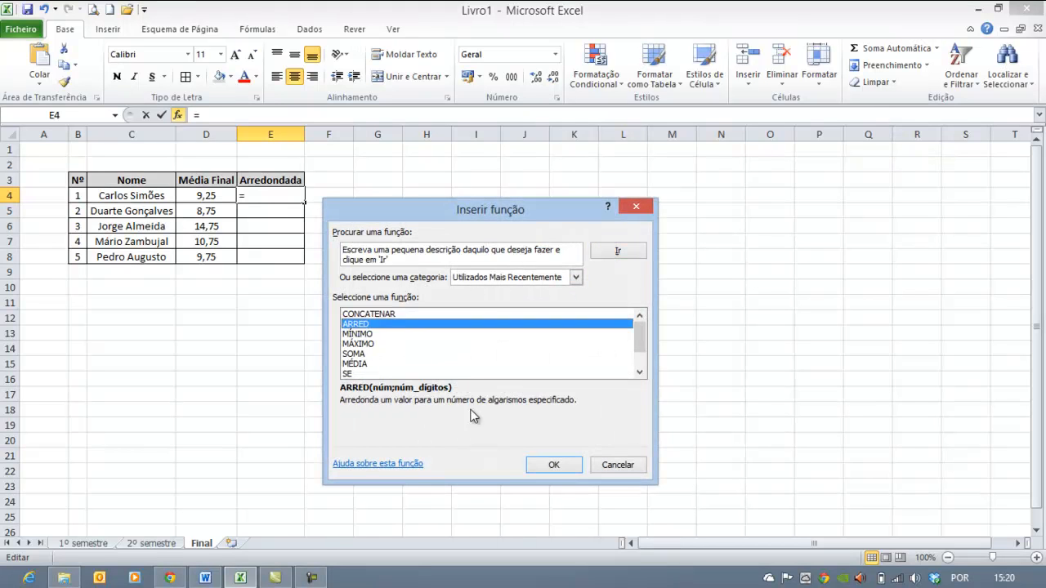
left_click(549, 464)
left_click_drag(557, 245, 729, 244)
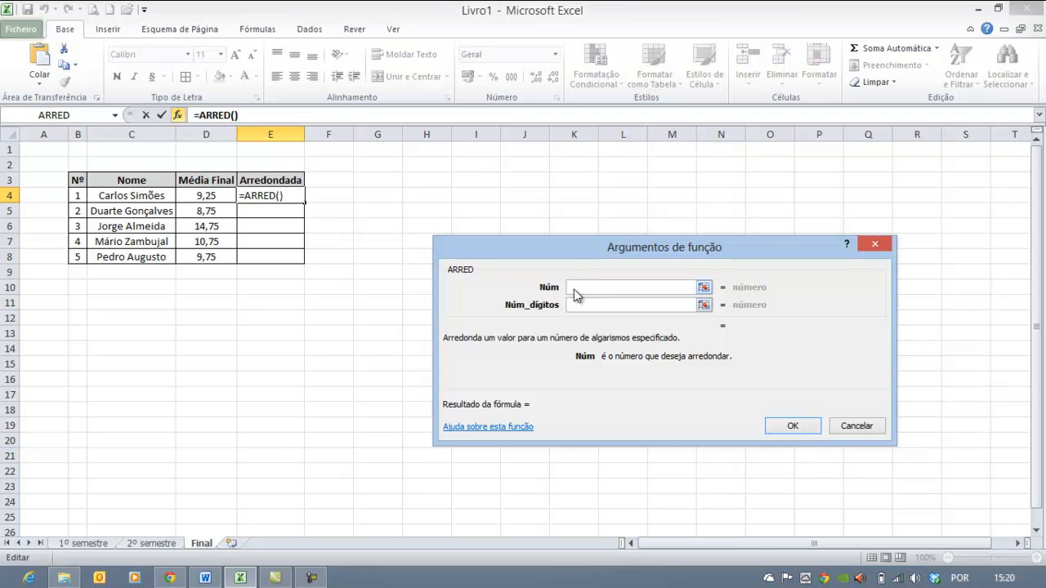
left_click_drag(571, 362, 605, 356)
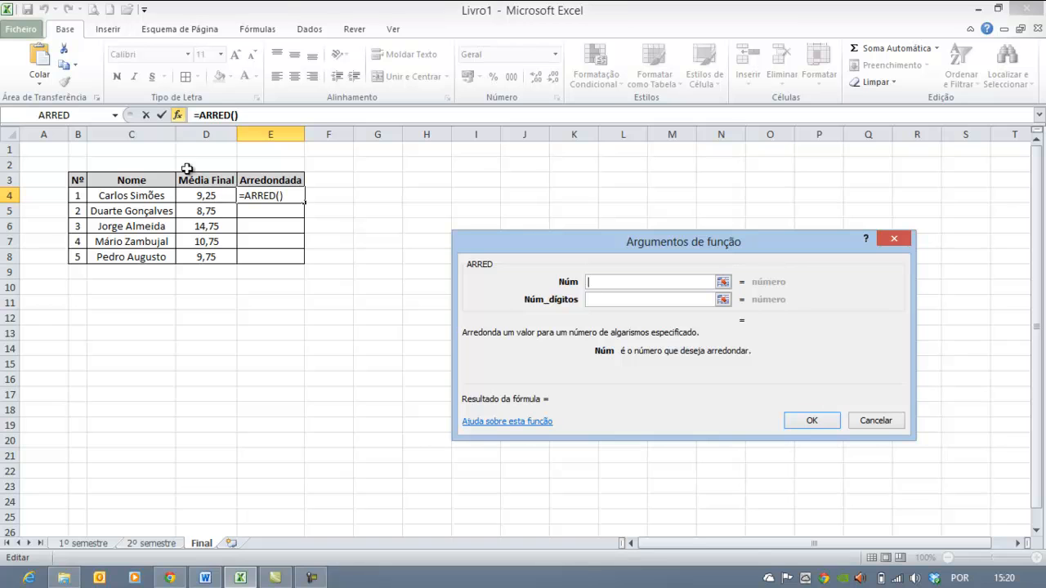
left_click(203, 196)
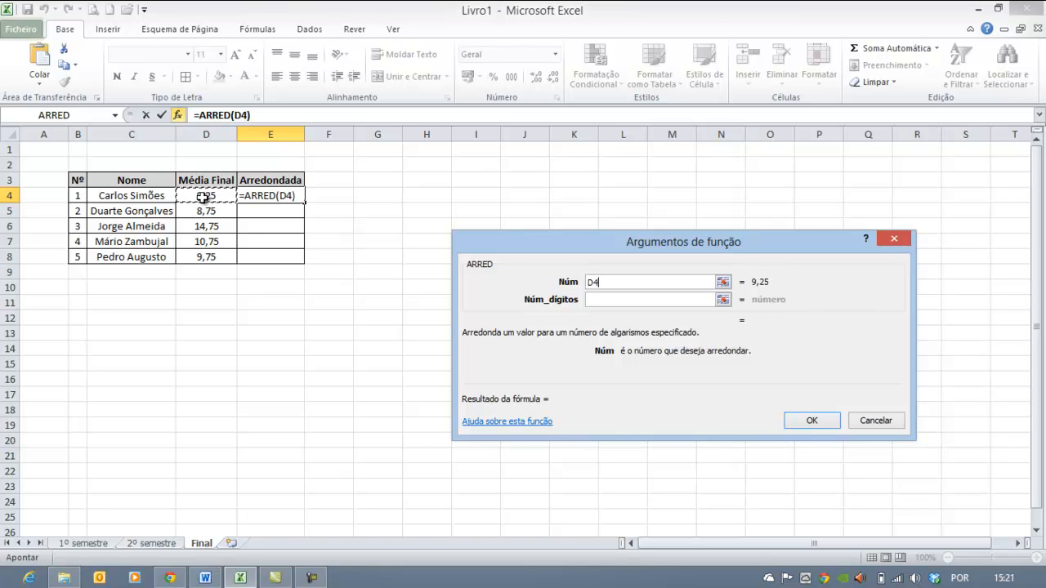
left_click(606, 300)
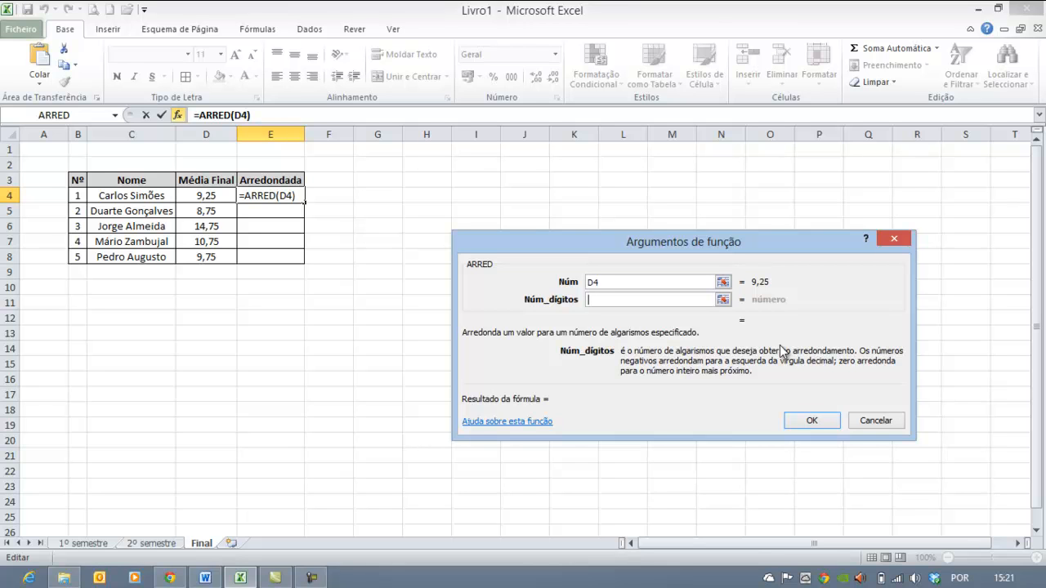
type("0")
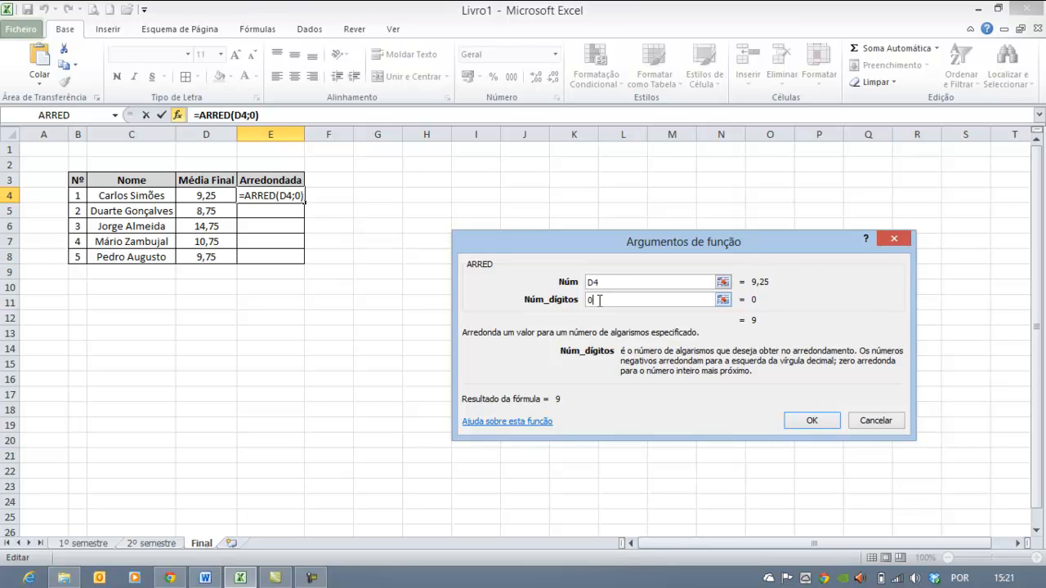
left_click(811, 421)
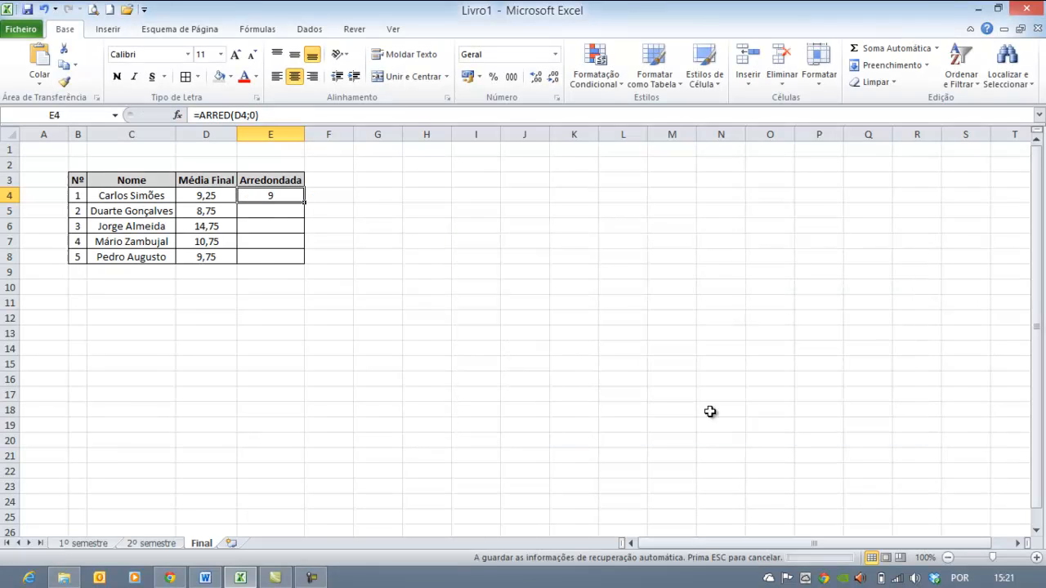
- Compare the Média Final in D4 with its rounded grade in E4 and review the ARRED arguments without changing them
left_click(241, 345)
left_click(207, 195)
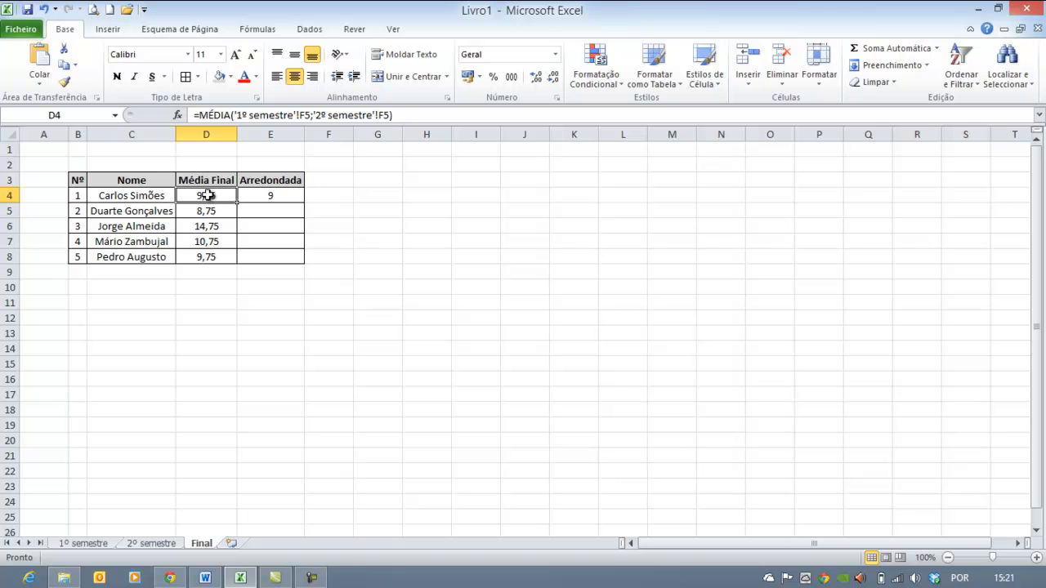
left_click(272, 197)
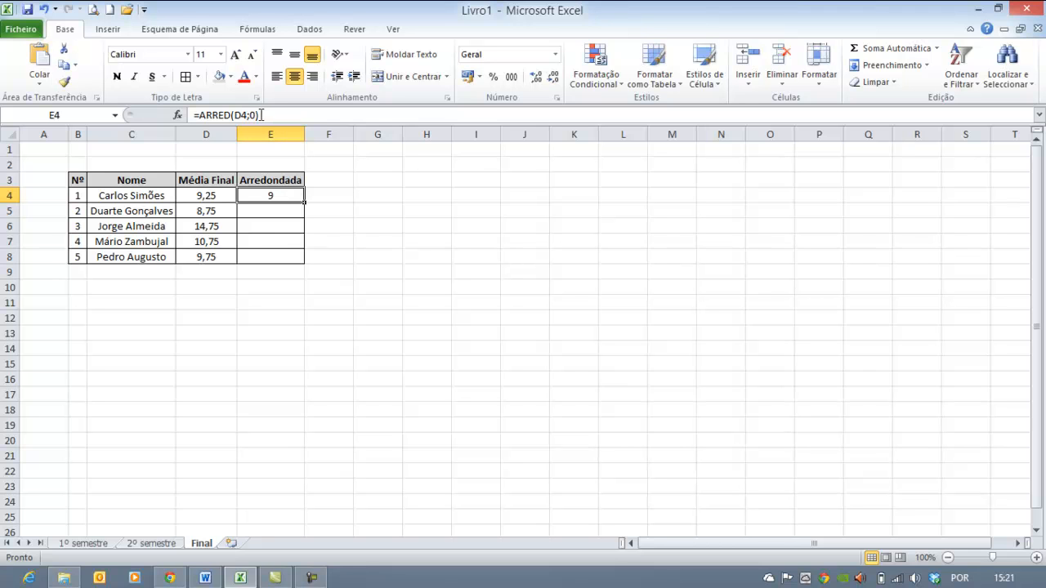
left_click(178, 115)
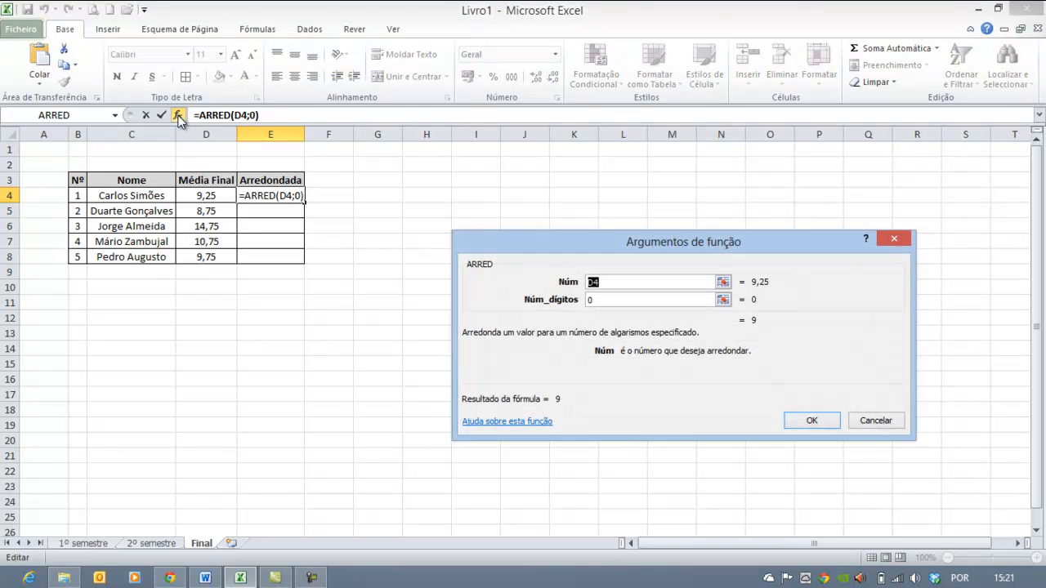
left_click(874, 421)
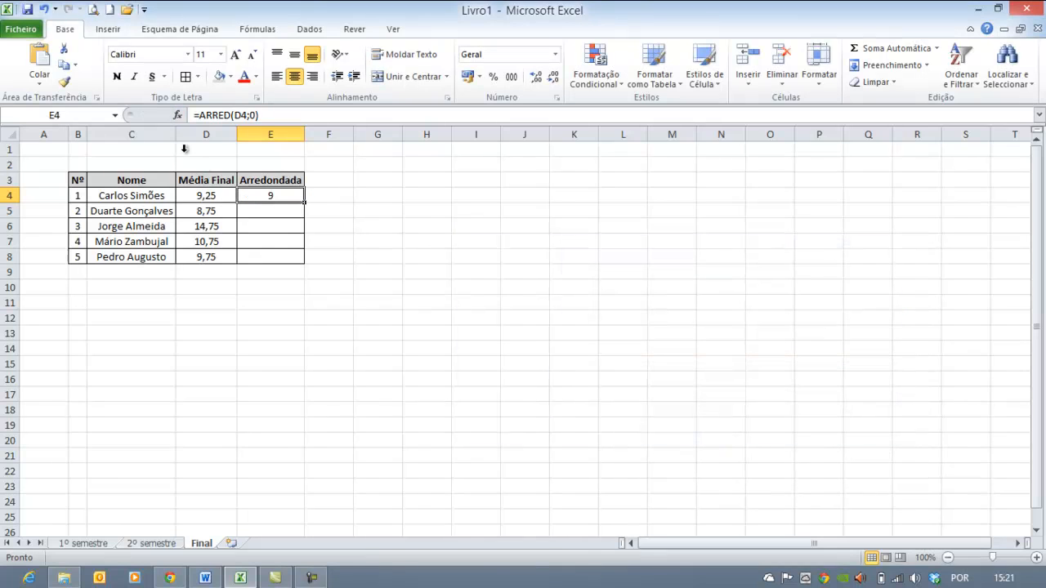
- Try rounding E4 to one decimal place by setting the ARRED digits argument to 1
left_click(254, 115)
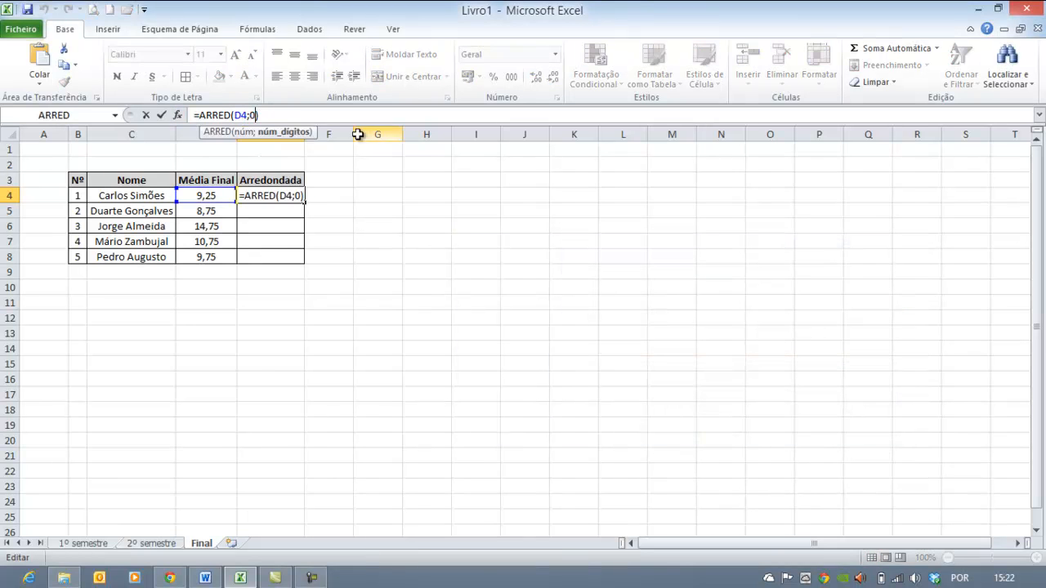
key("BackSpace")
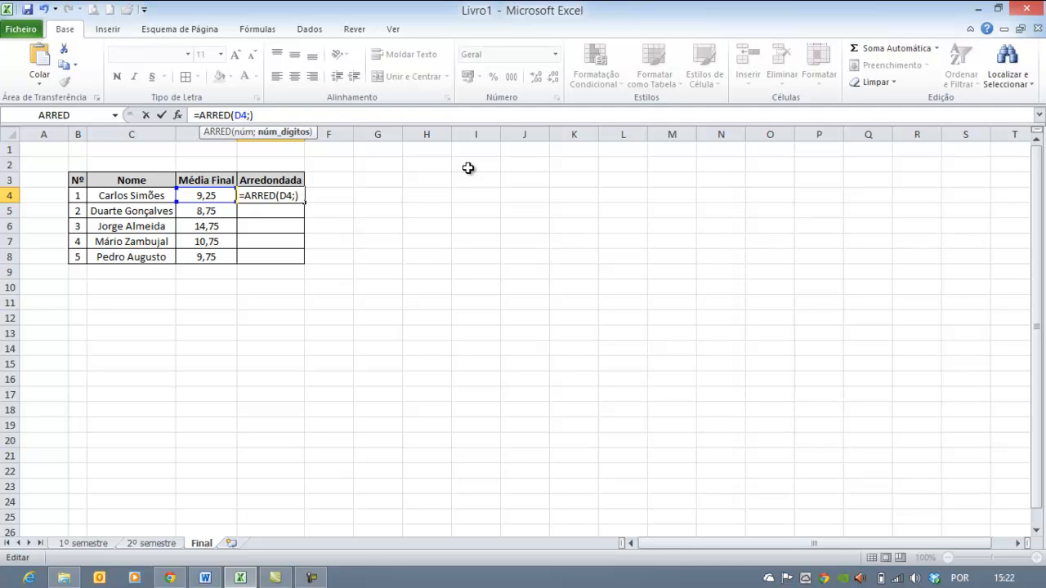
key("Return")
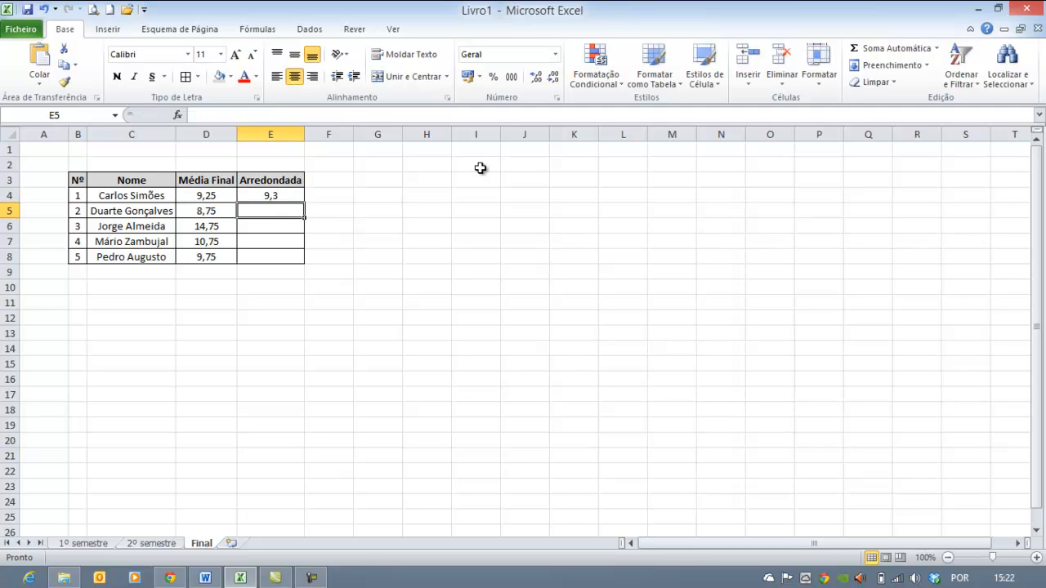
- Set the digits argument of the ARRED formula in E4 back to 0
left_click(273, 197)
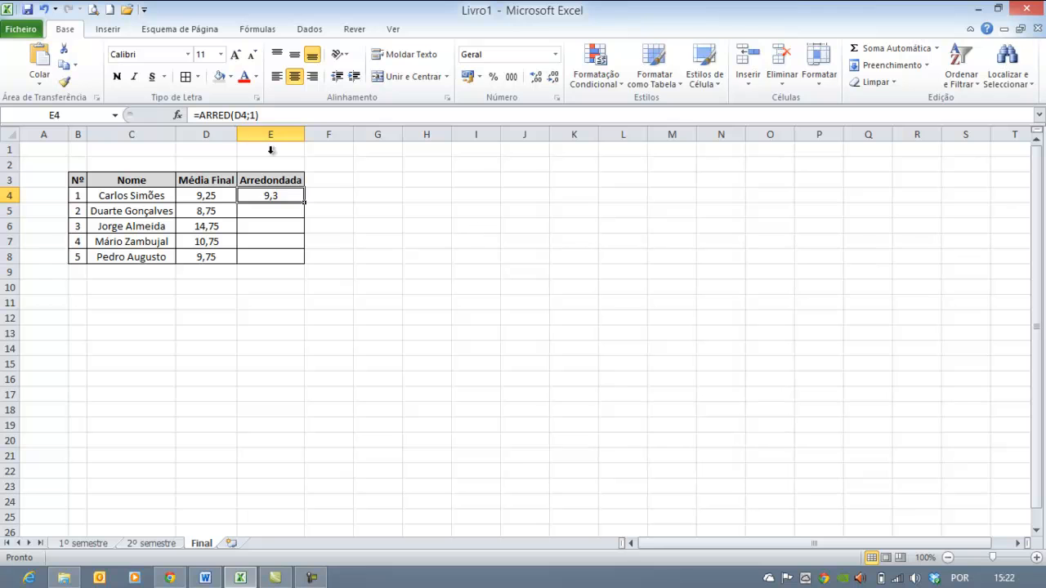
left_click(255, 116)
key("BackSpace")
type("o")
key("BackSpace")
type("0")
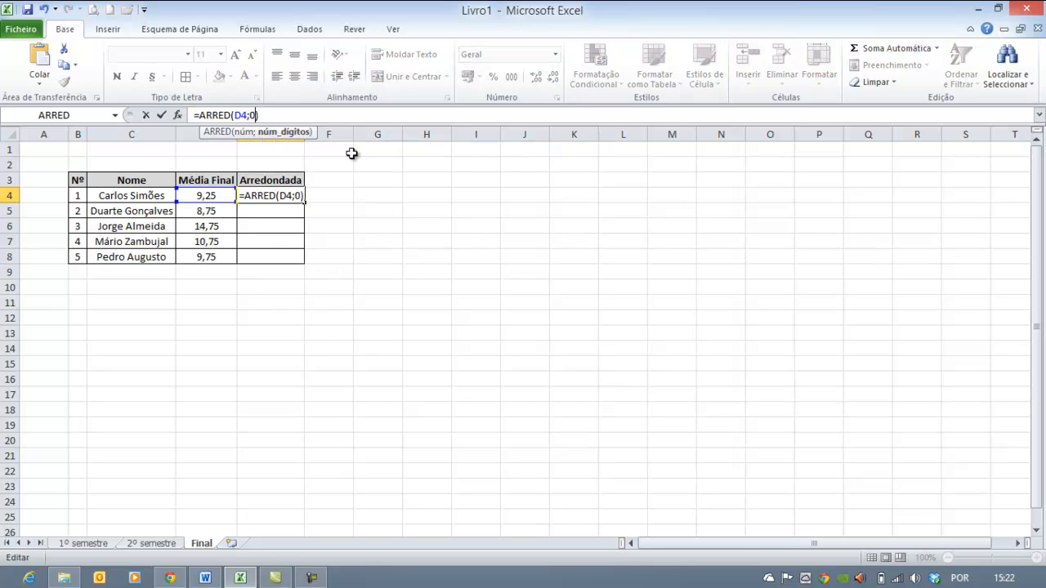
key("Return")
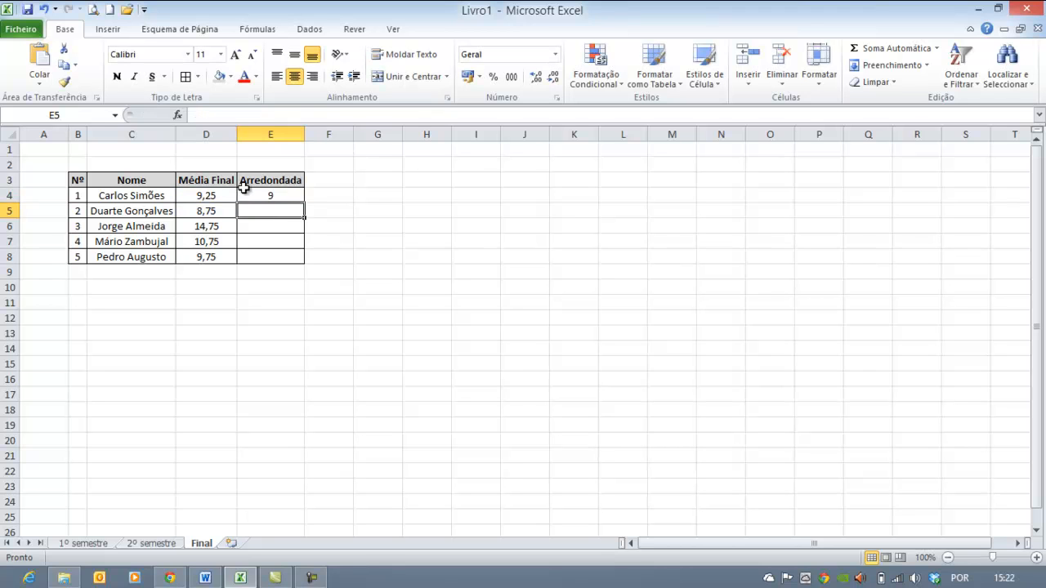
- Fill the ARRED formula from E4 down through E8 to round every student's Média Final
left_click(280, 197)
left_click_drag(304, 204, 307, 268)
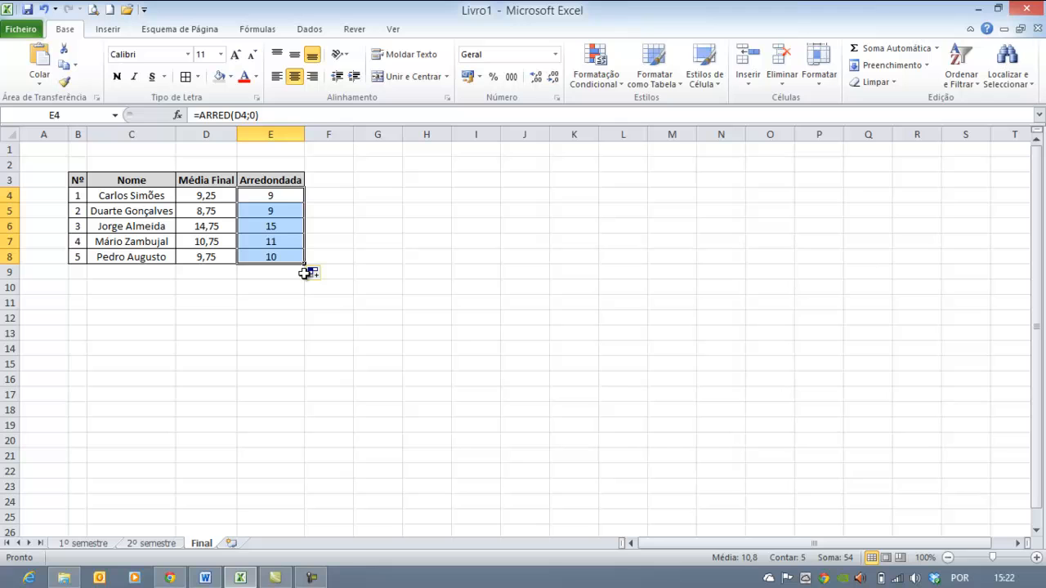
left_click(302, 328)
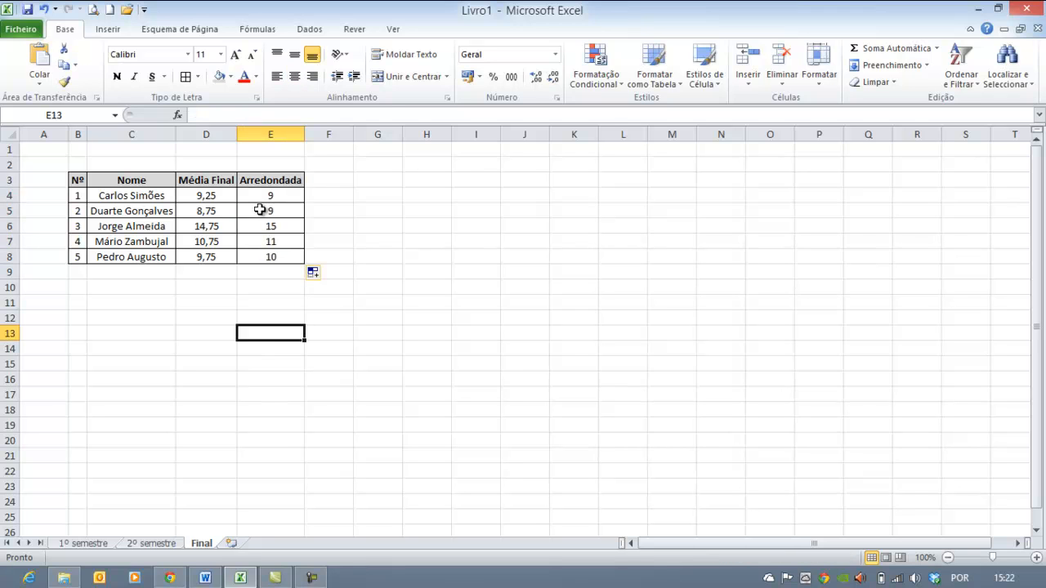
- Compare each Média Final in D5:D8 with its rounded grade in the Arredondada column
left_click(211, 214)
left_click(265, 213)
left_click(206, 230)
left_click(284, 228)
left_click(215, 242)
left_click(288, 243)
left_click(216, 259)
left_click(291, 259)
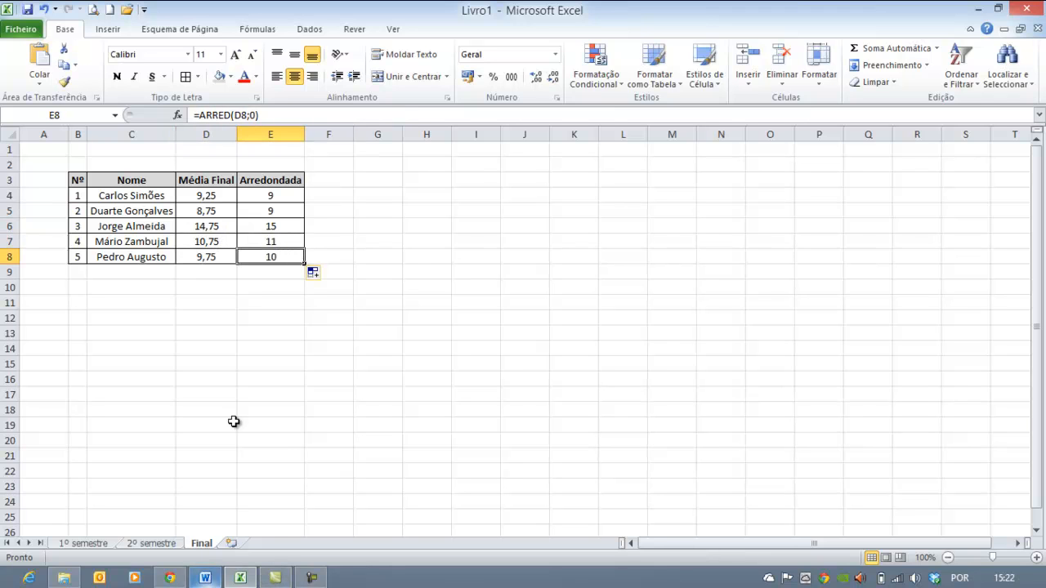
- Switch to the Exercício 10 document in Word, read task 6 on conditional formatting, and return to Excel
left_click(206, 579)
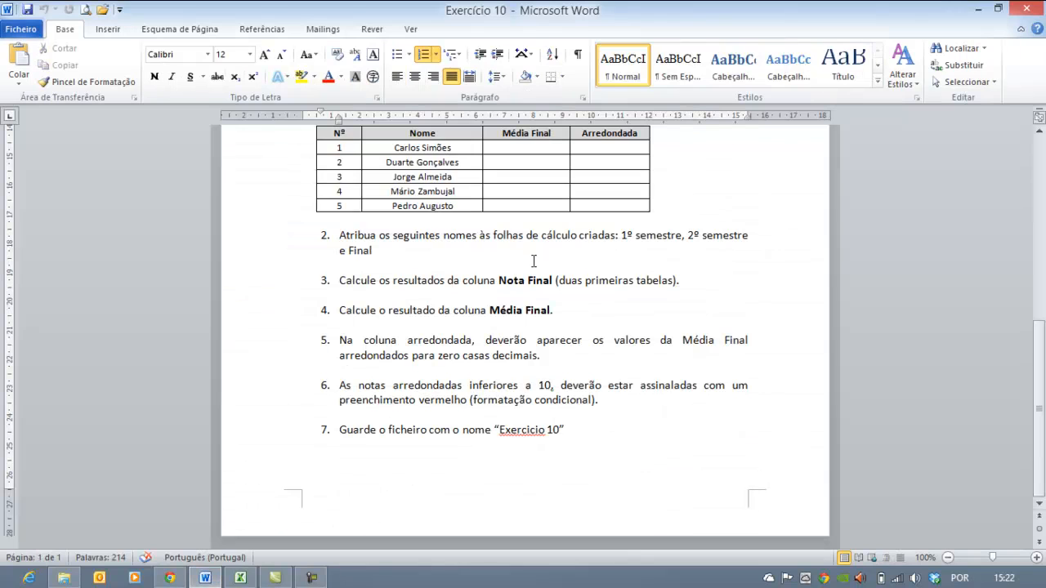
left_click_drag(435, 388, 635, 399)
left_click(636, 399)
left_click(205, 578)
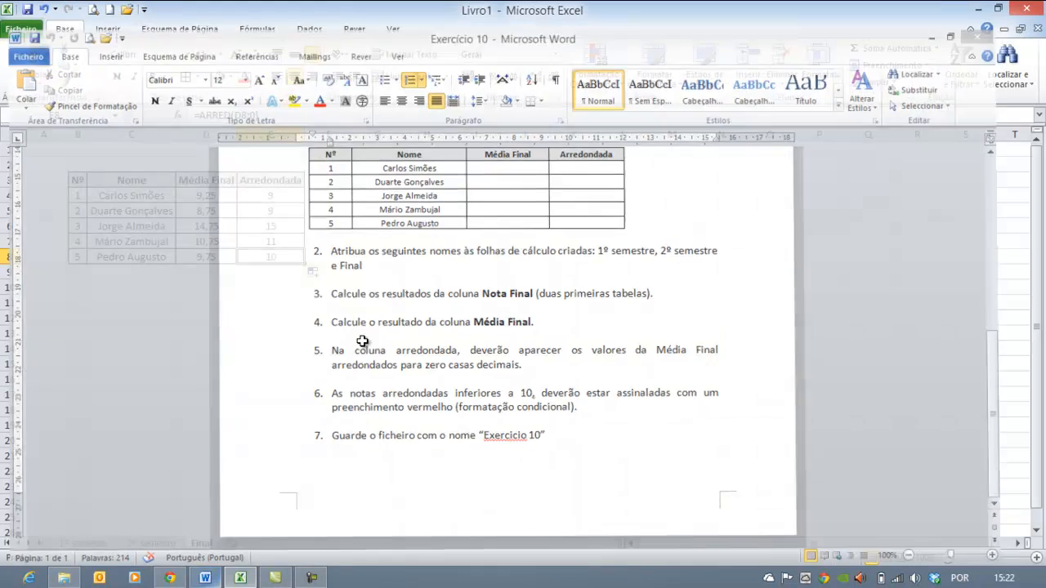
- Apply a Menor Que conditional formatting rule to E4:E8 for values below 10, with Preenchimento Vermelho Claro com Texto Vermelho Escuro
left_click_drag(271, 196, 273, 255)
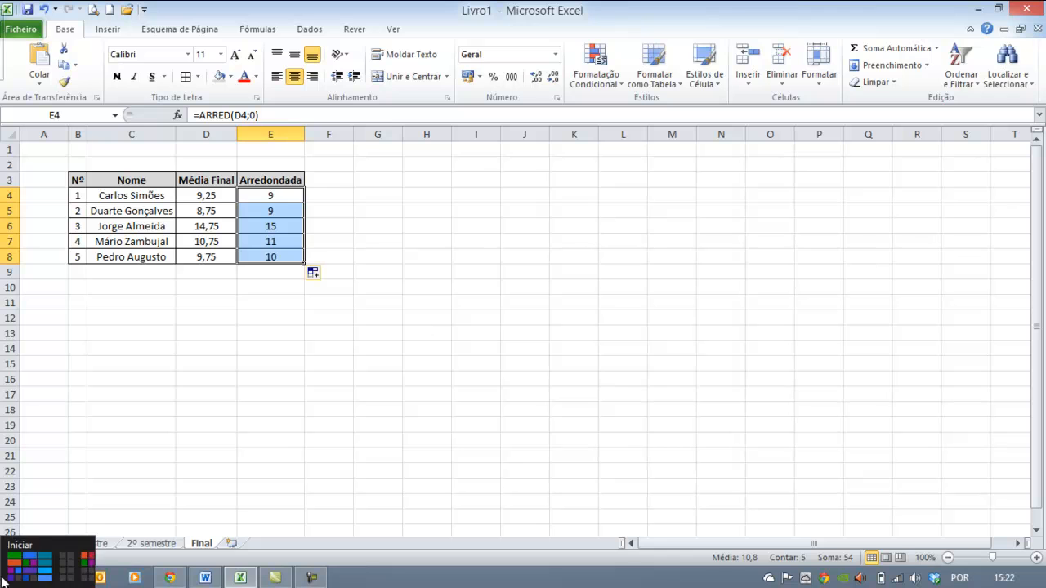
left_click(220, 196)
left_click_drag(273, 198, 283, 258)
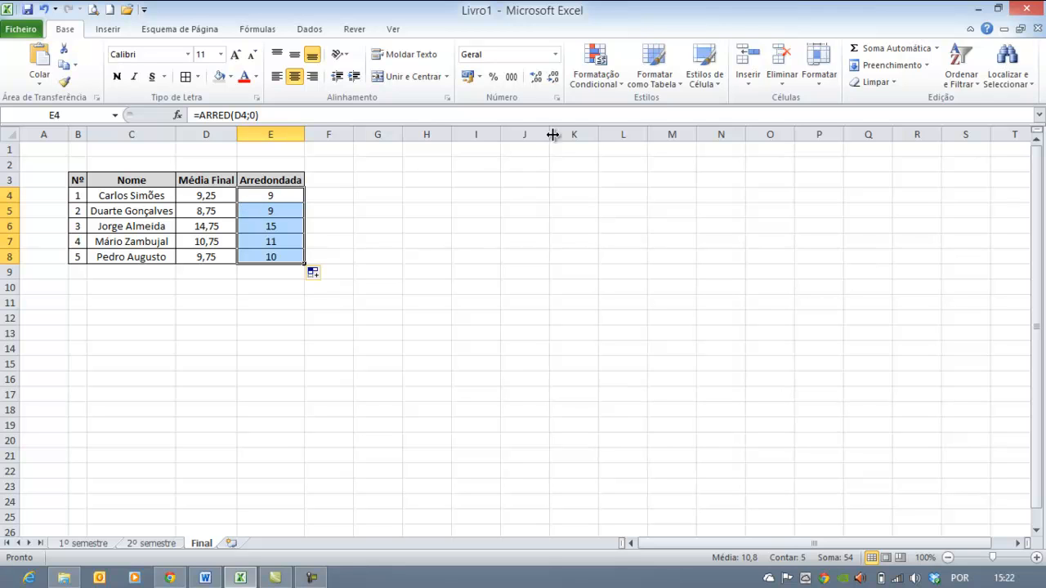
left_click(622, 85)
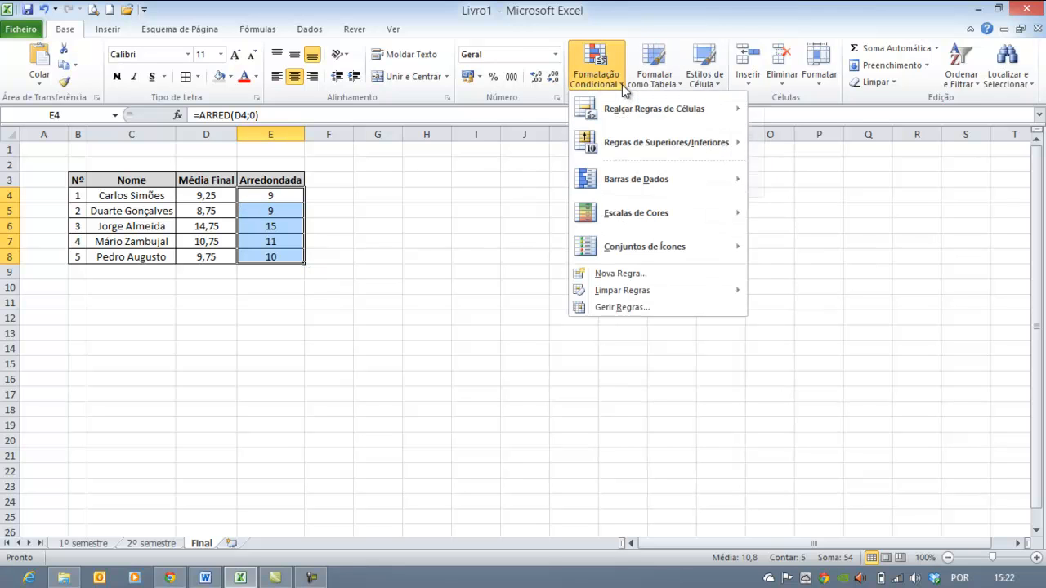
mouse_move(601, 111)
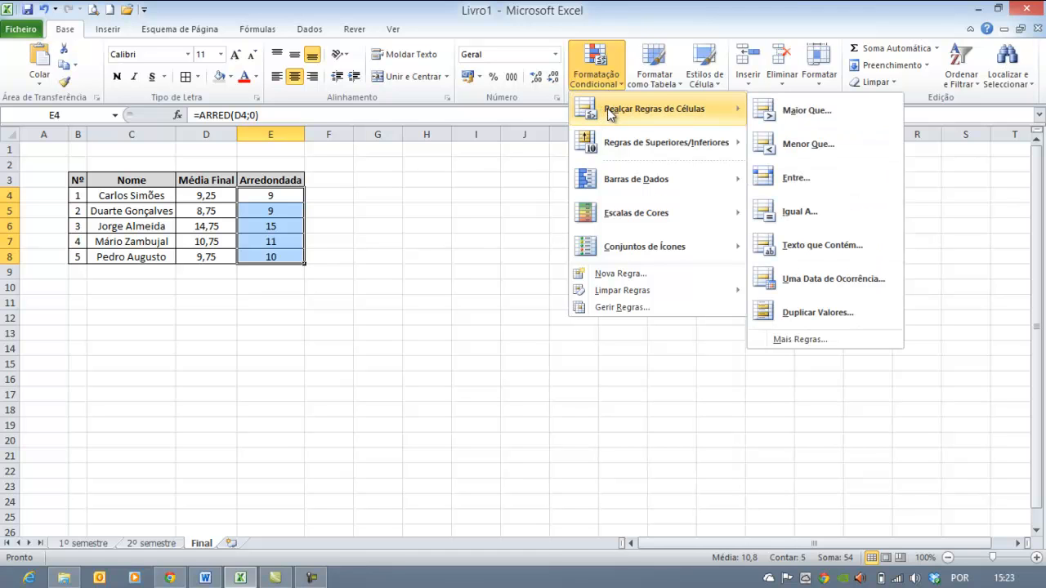
left_click(809, 145)
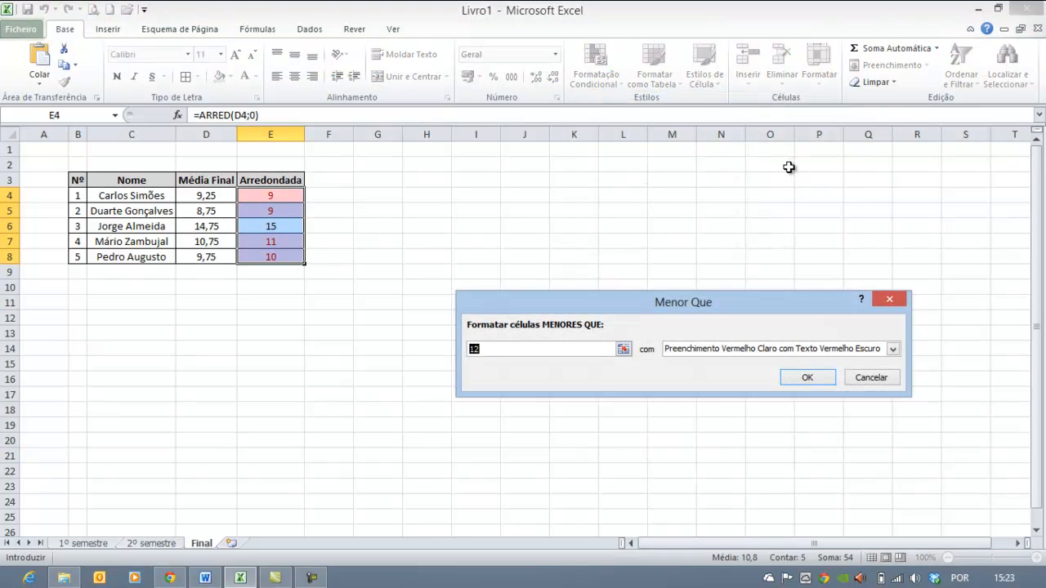
left_click_drag(758, 296, 736, 198)
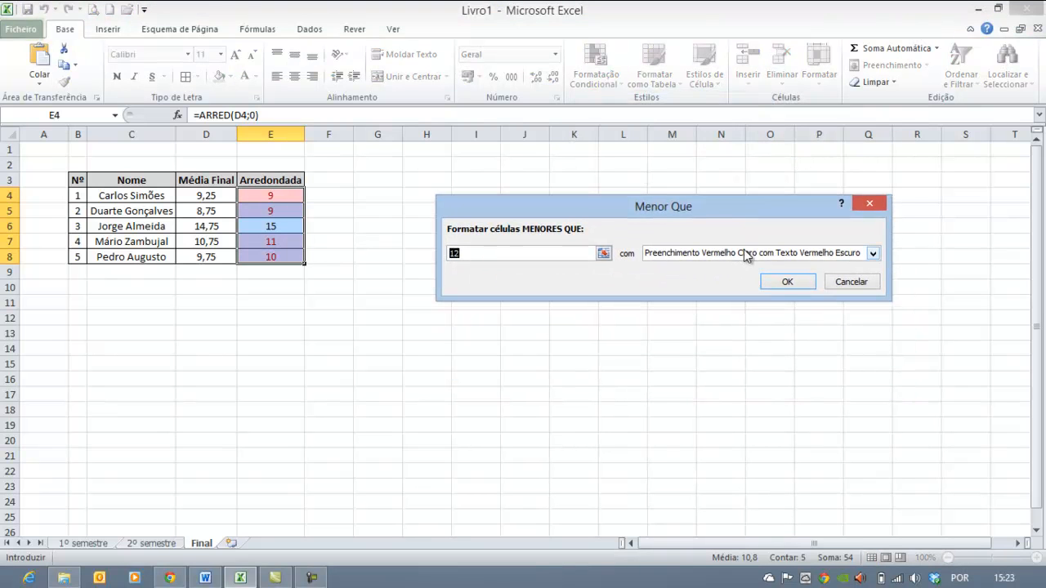
left_click(872, 254)
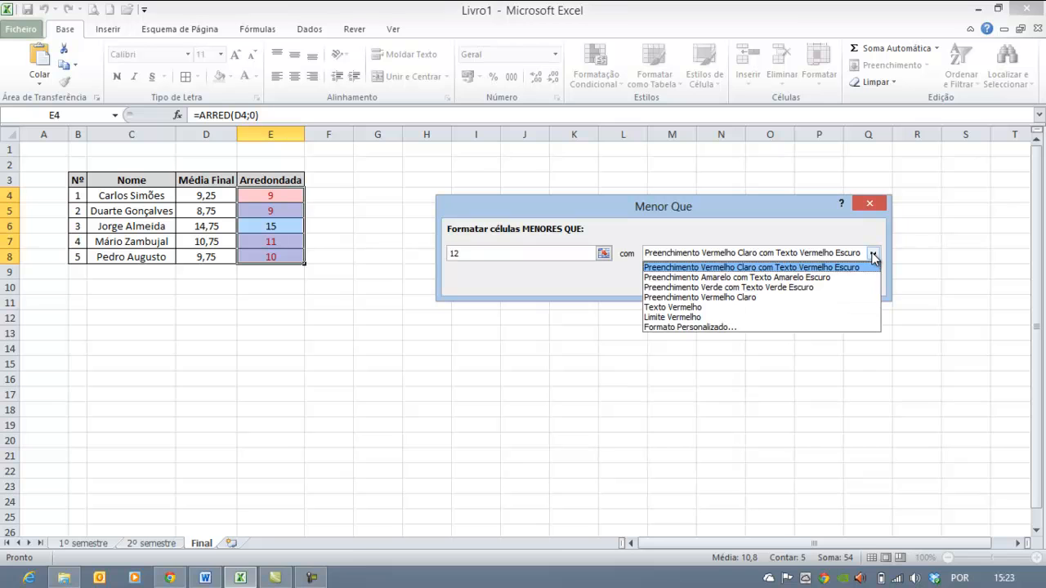
left_click(811, 210)
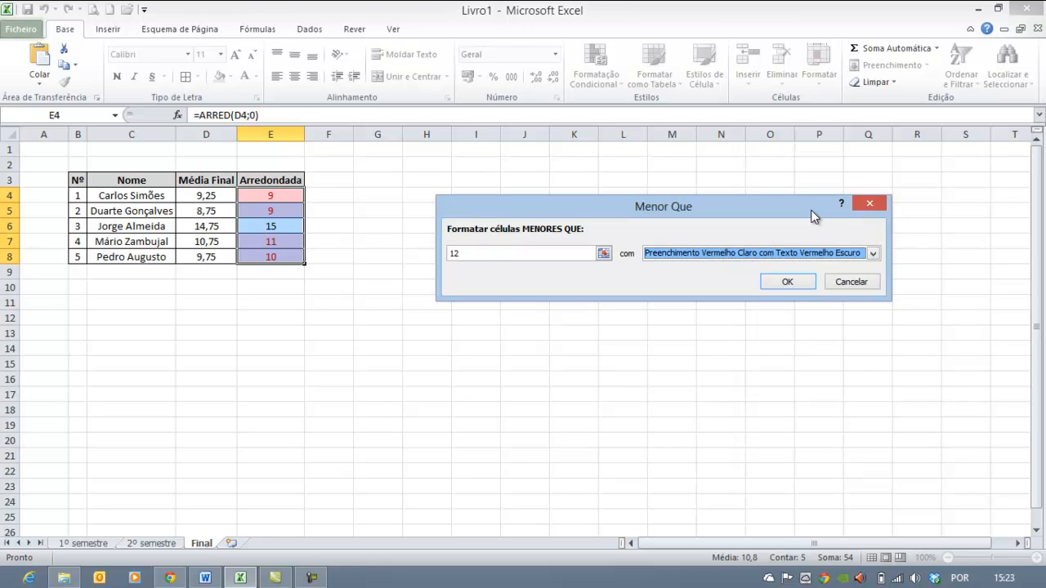
double_click(454, 254)
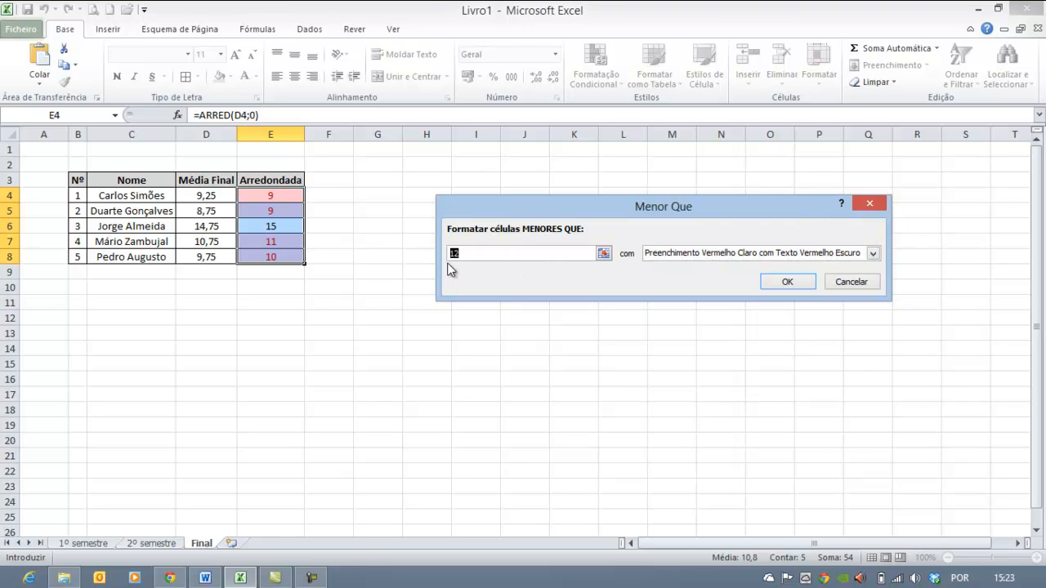
type("10")
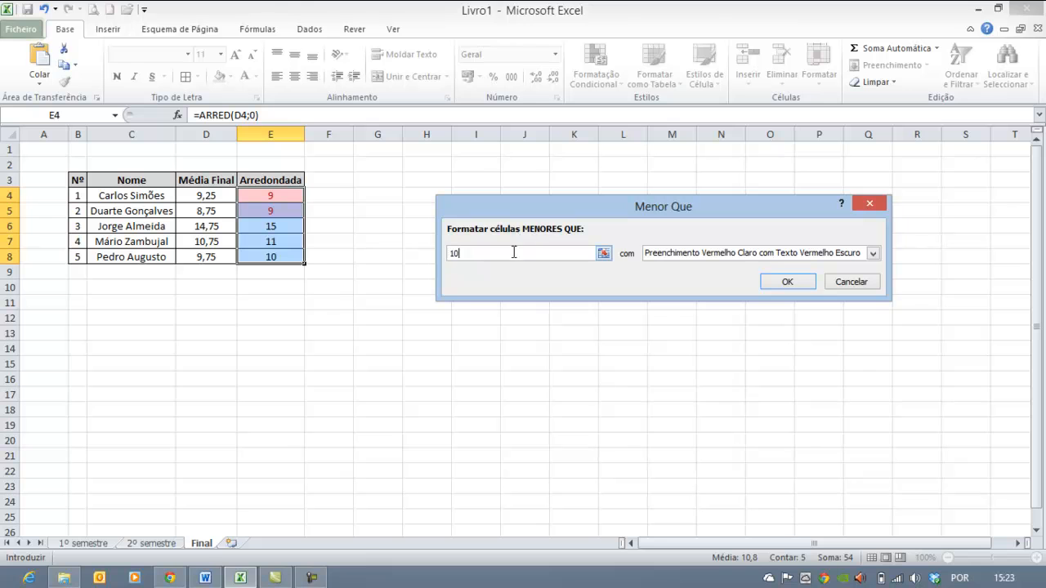
left_click(778, 287)
left_click(334, 327)
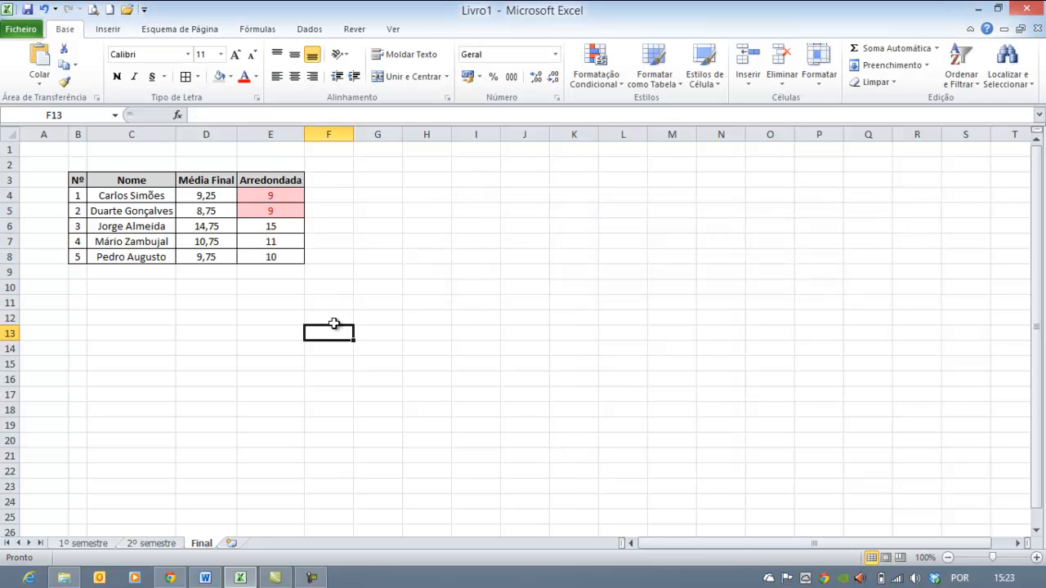
- Review the light-red highlighted grades in E4 and E5 against task 6 of the Exercício 10 document in Word, and return to Excel
left_click(299, 195)
left_click(282, 210)
left_click(282, 194)
left_click(285, 209)
left_click(275, 195)
left_click(277, 212)
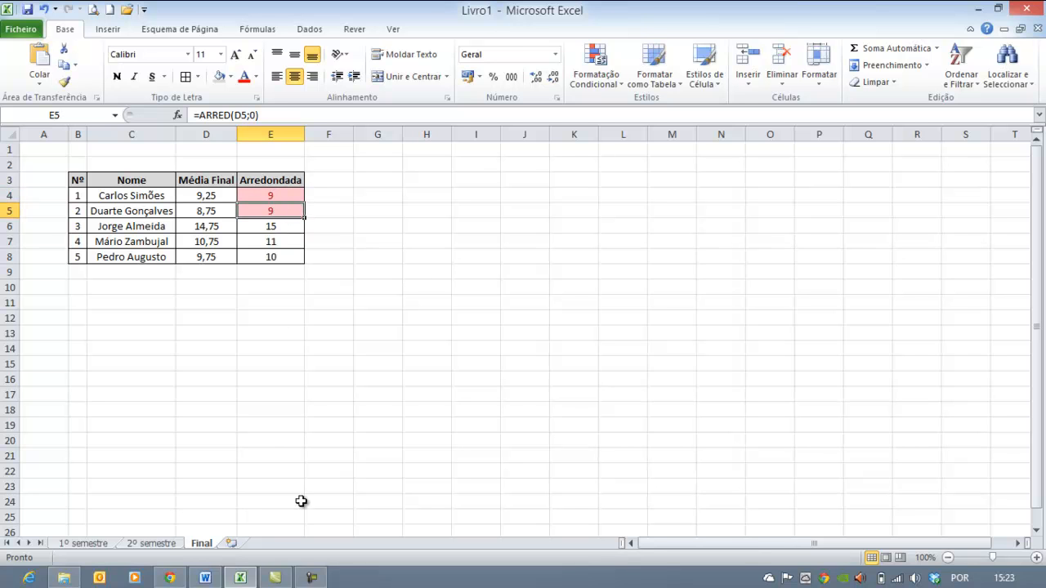
left_click(205, 578)
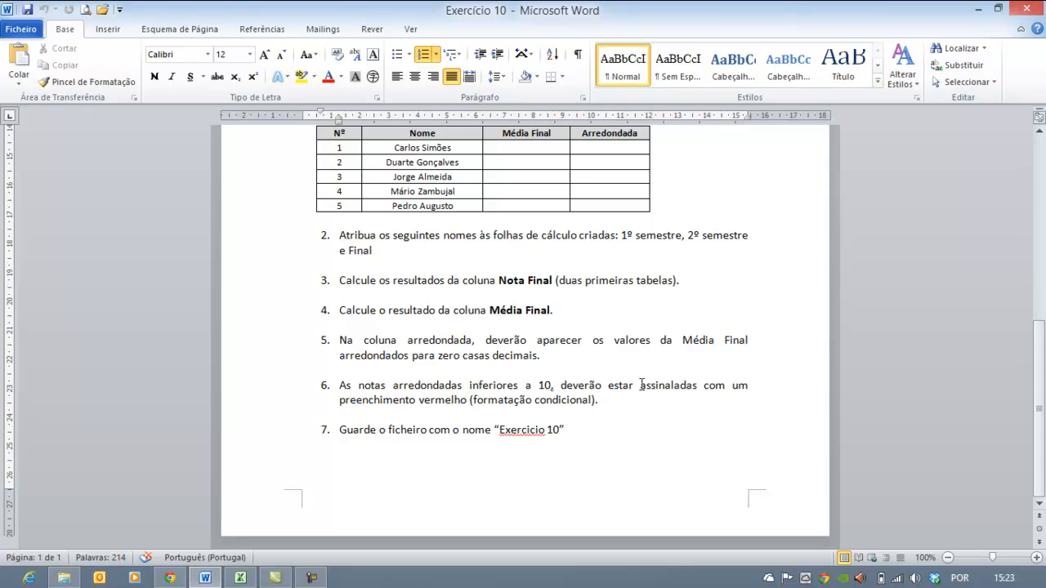
left_click(240, 577)
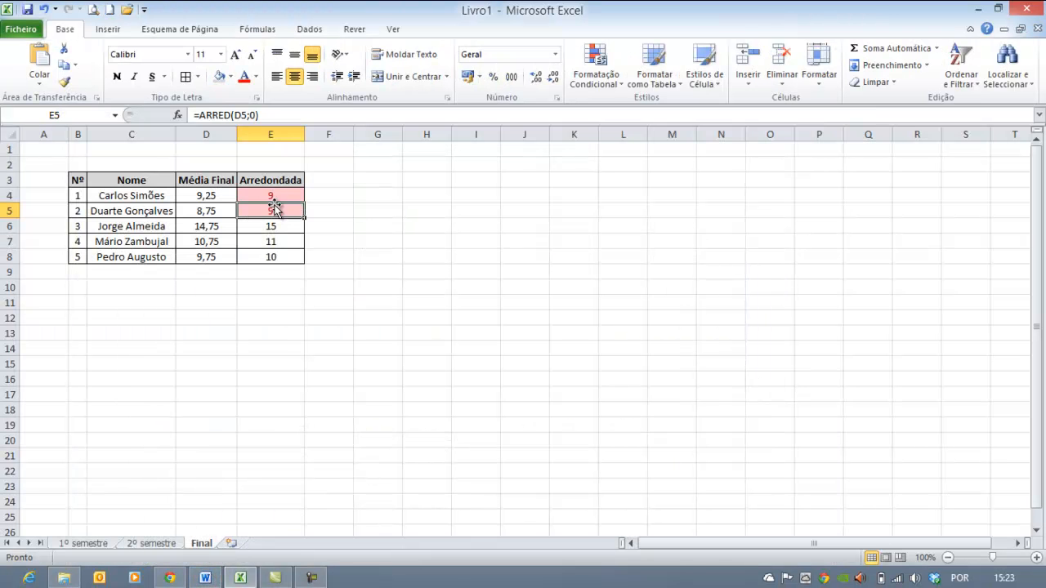
- Undo the light-red conditional formatting and start a new Menor Que rule on E4:E8 with the value 10
left_click(45, 10)
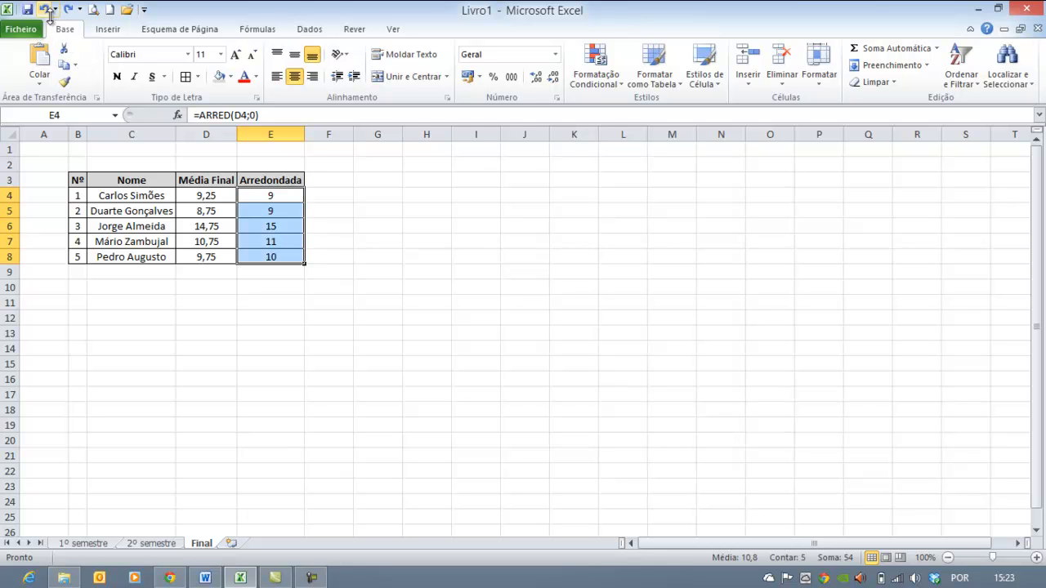
left_click(620, 87)
mouse_move(633, 108)
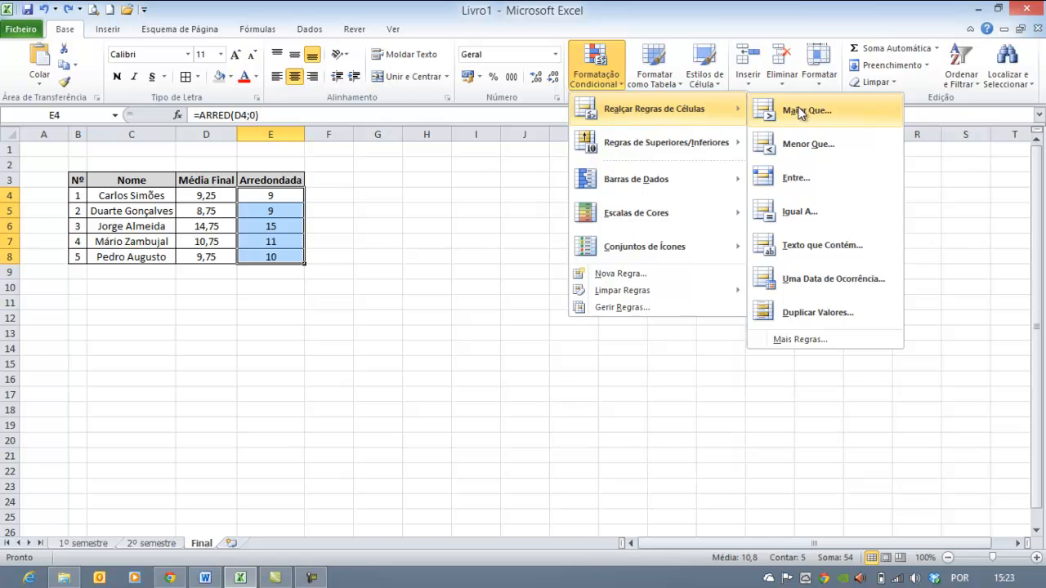
left_click(807, 144)
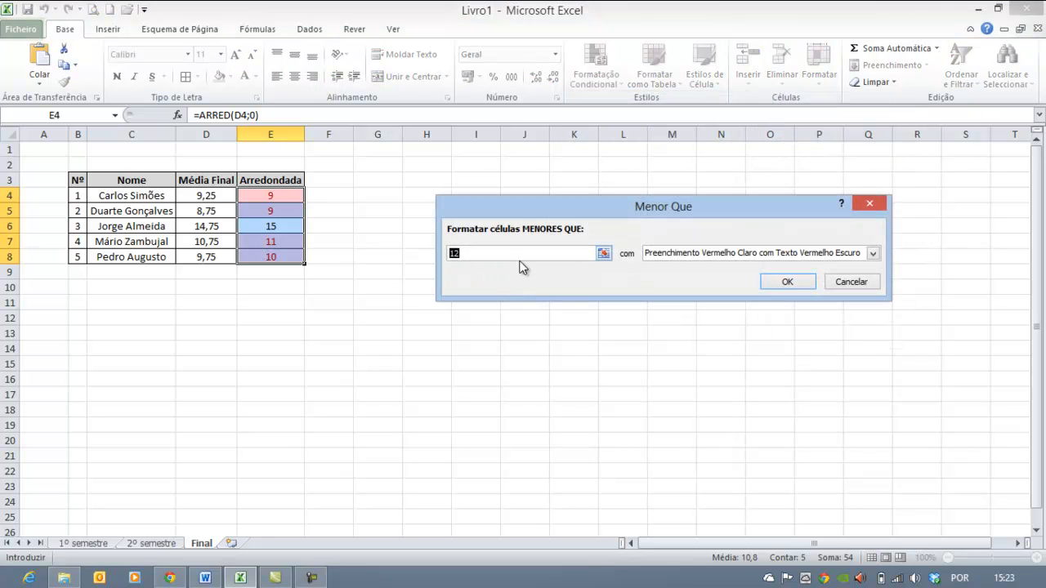
type("10")
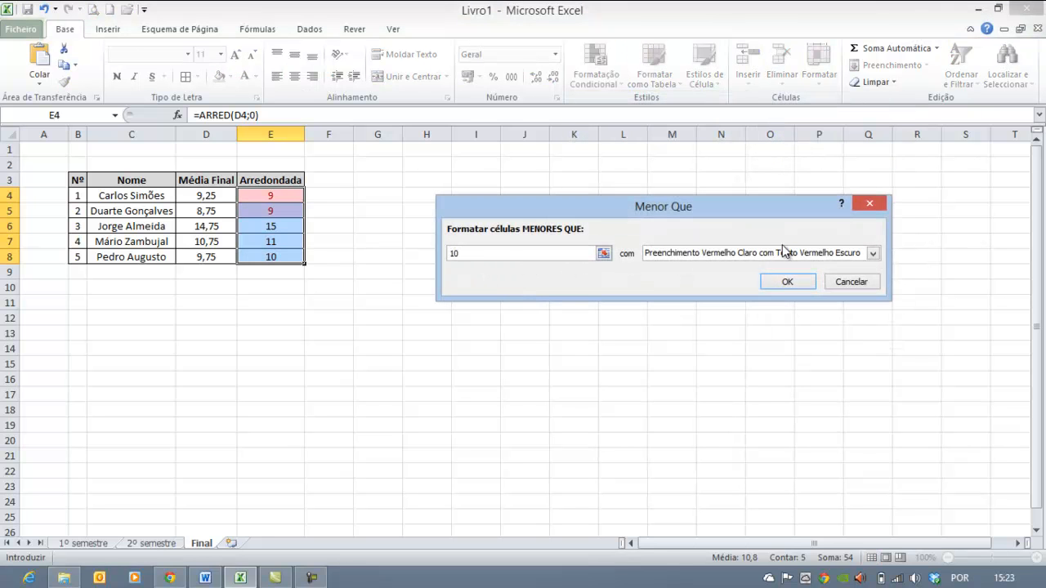
- Choose Formato Personalizado for the rule, set a solid bright red background fill, and apply it to E4:E8
left_click(872, 254)
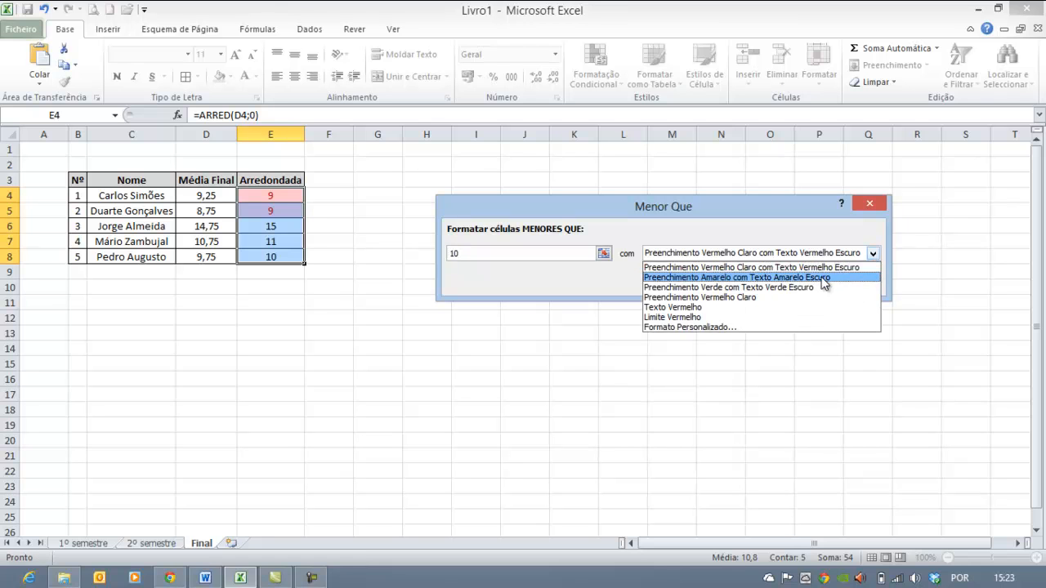
left_click(694, 327)
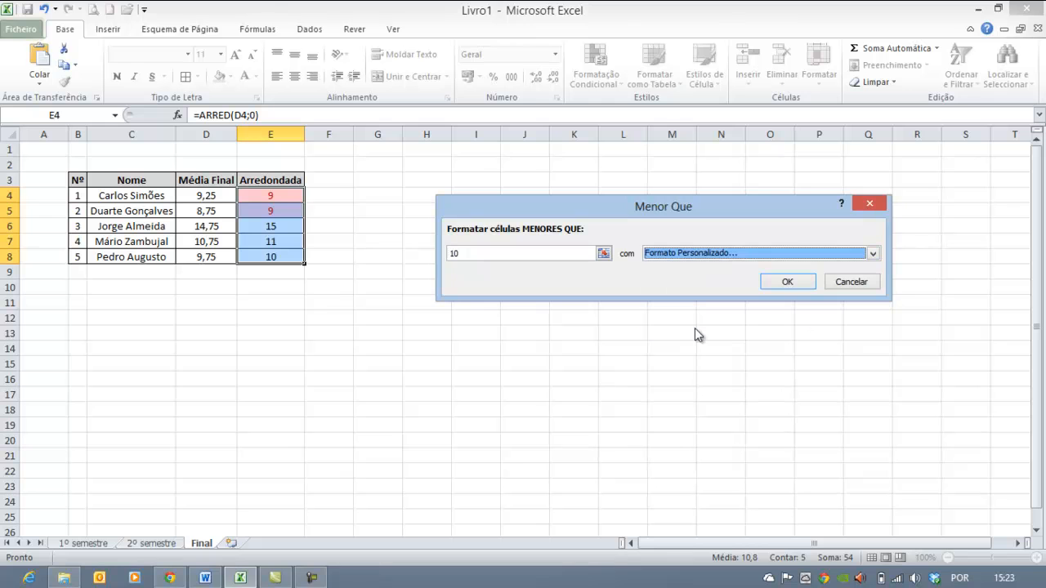
left_click(786, 286)
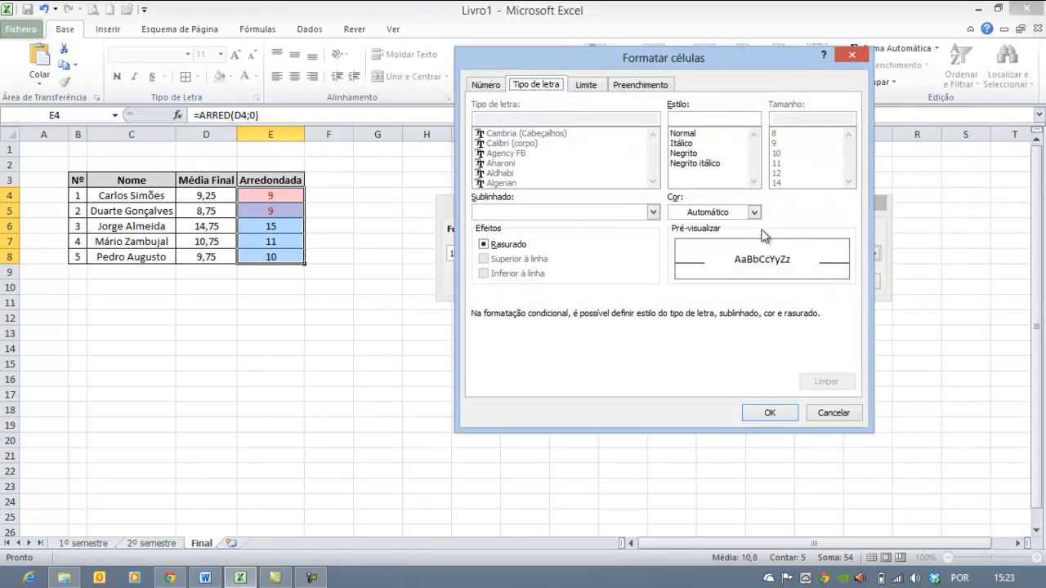
left_click(637, 85)
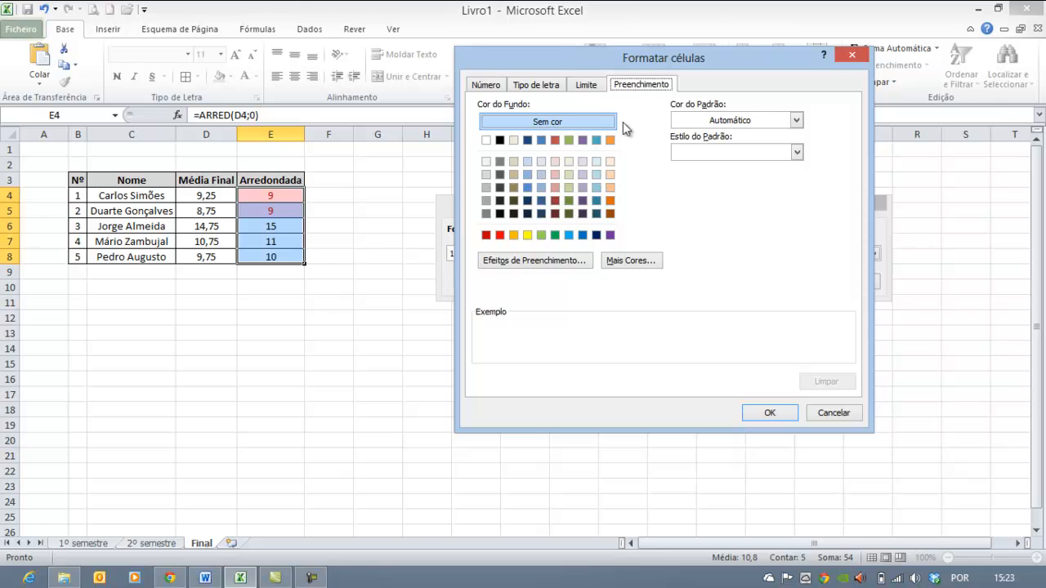
left_click(542, 235)
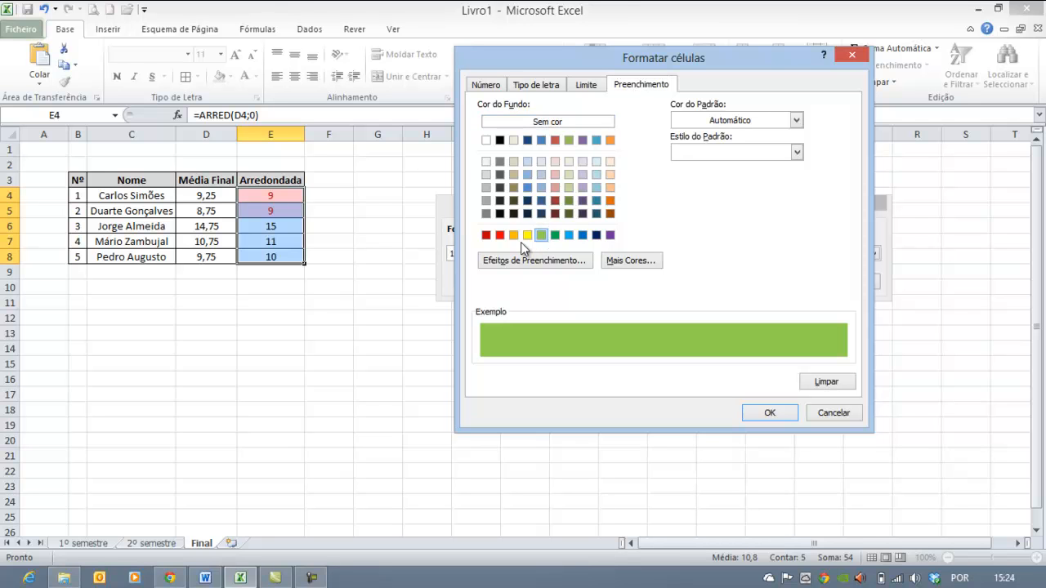
left_click(499, 236)
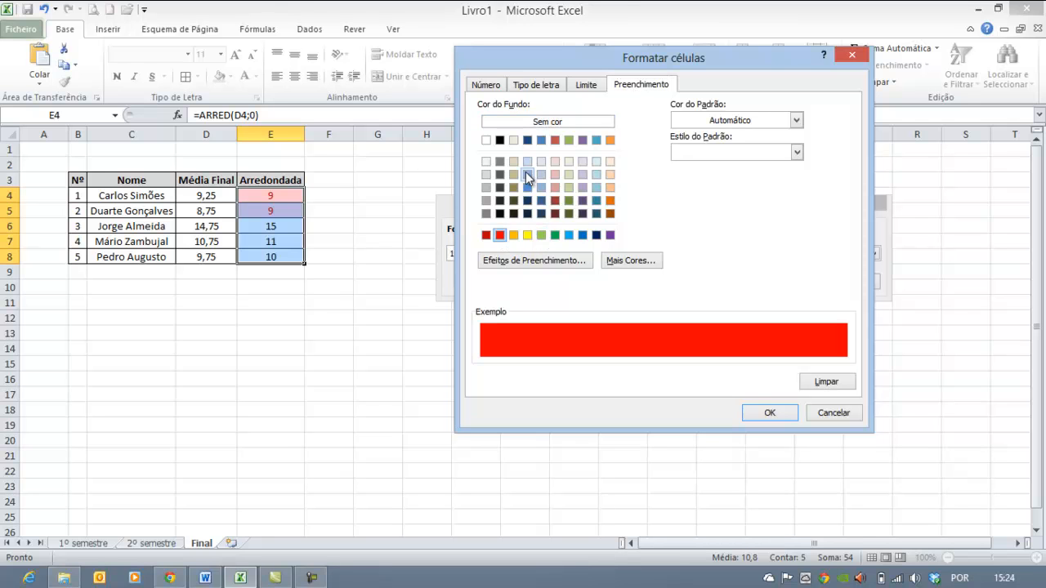
left_click(769, 412)
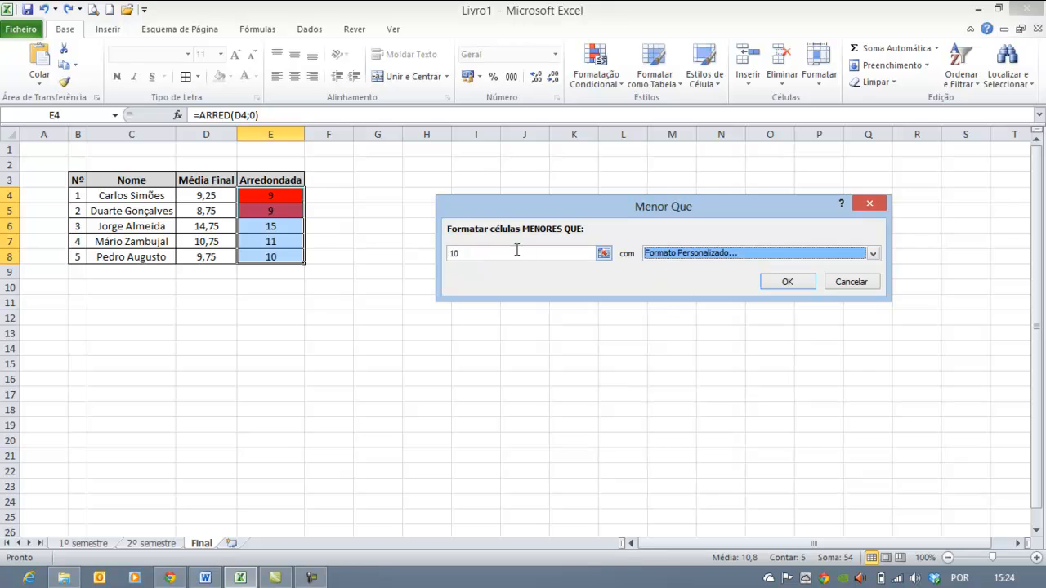
left_click(789, 284)
left_click(493, 359)
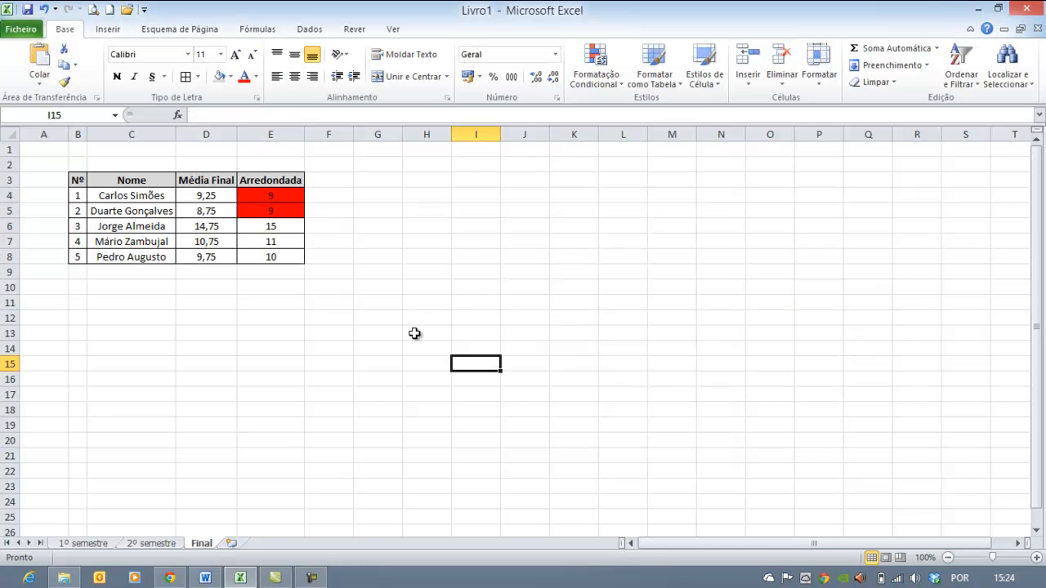
- Test the highlighting rule on E4 by entering 10 and replacing it with 9
left_click(268, 196)
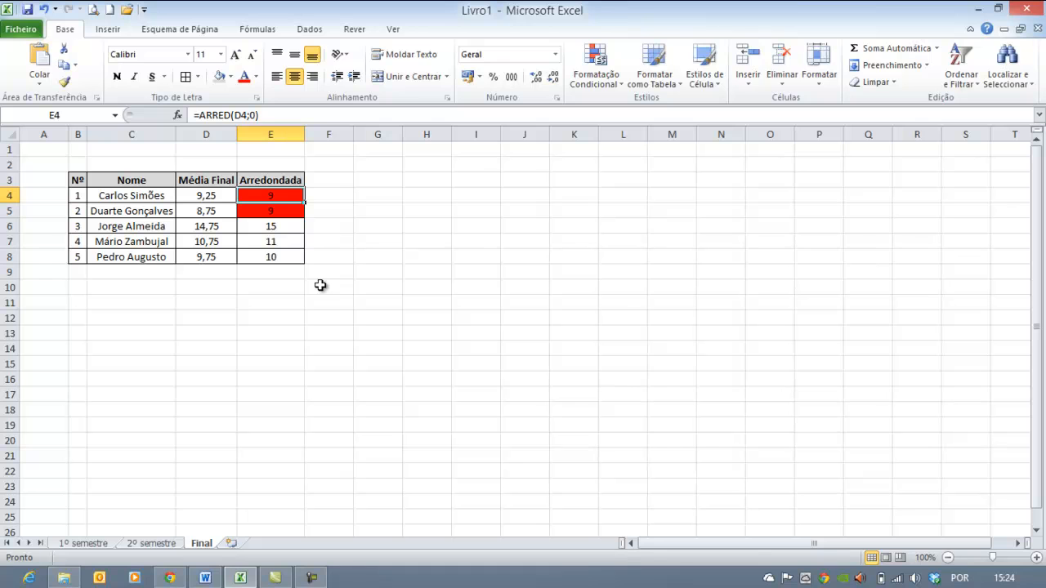
type("10")
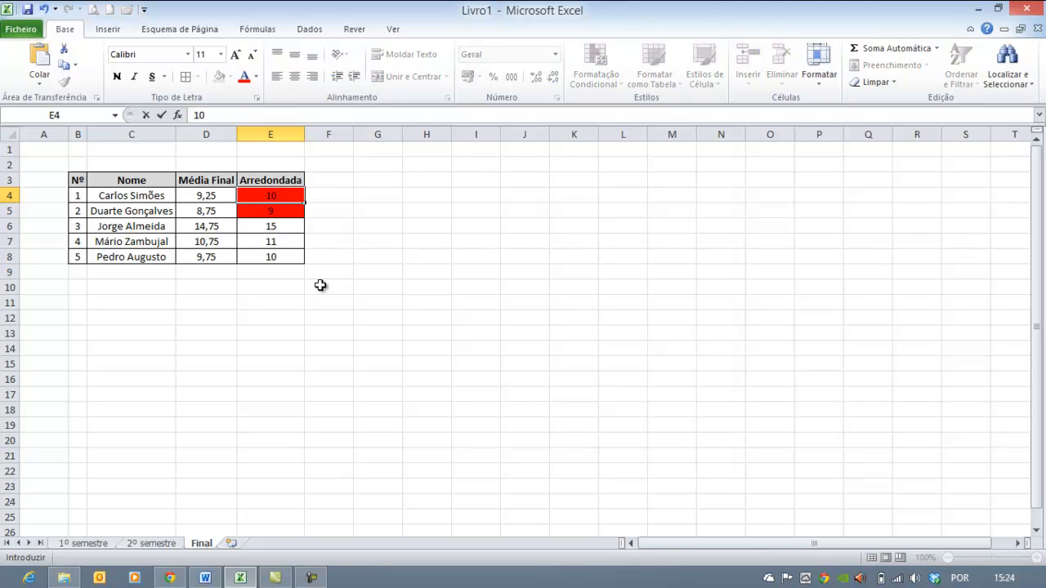
key("Return")
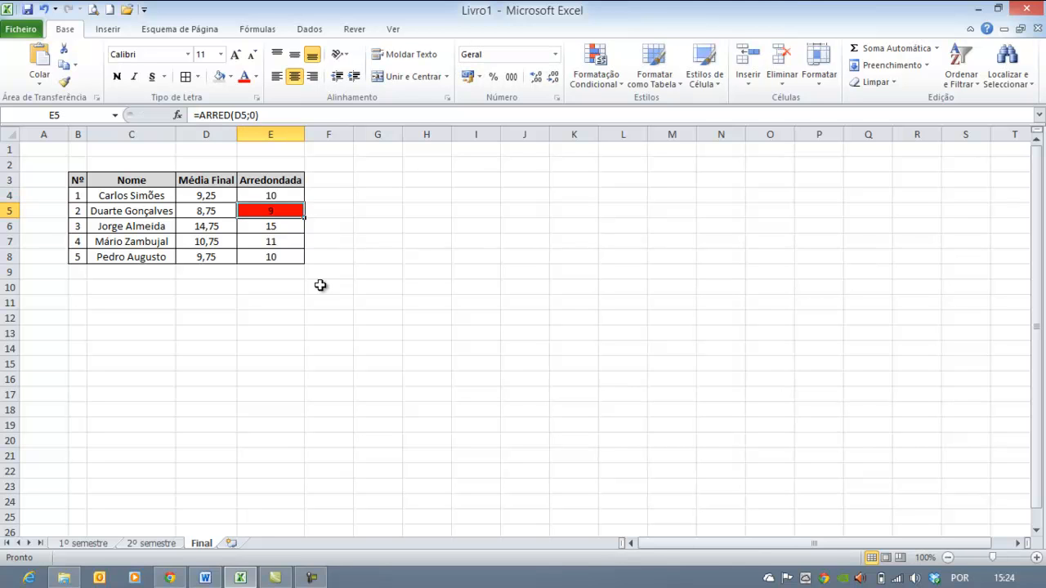
key("Up")
type("9")
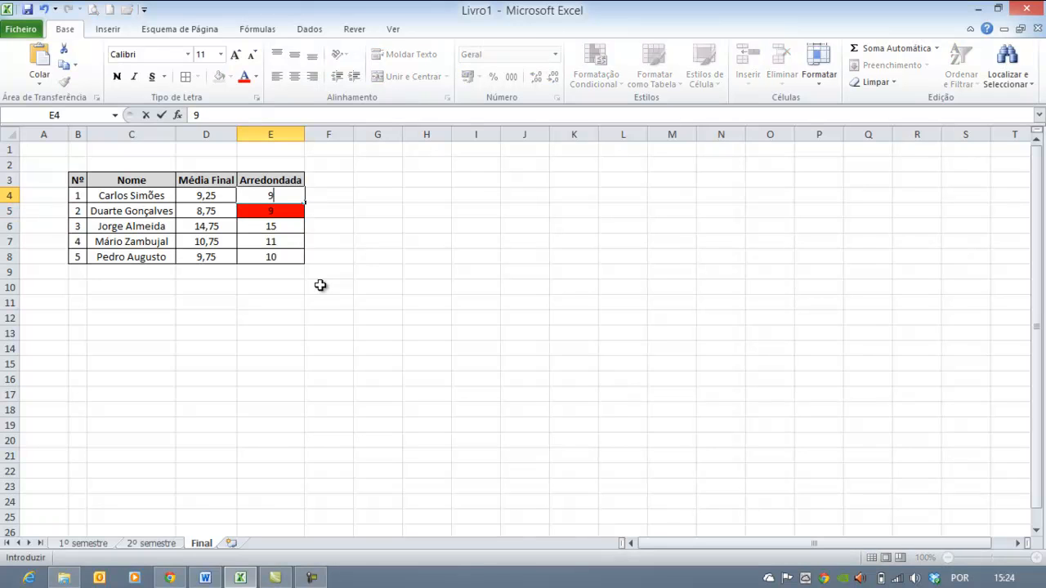
key("Return")
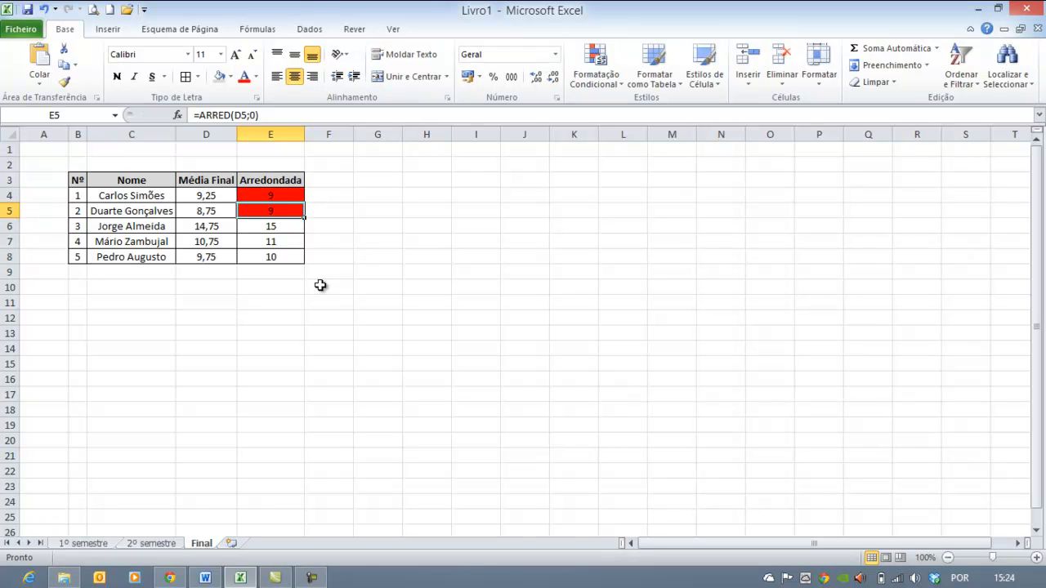
- Test the highlighting rule on E7 by entering 7, and undo that entry
left_click(270, 241)
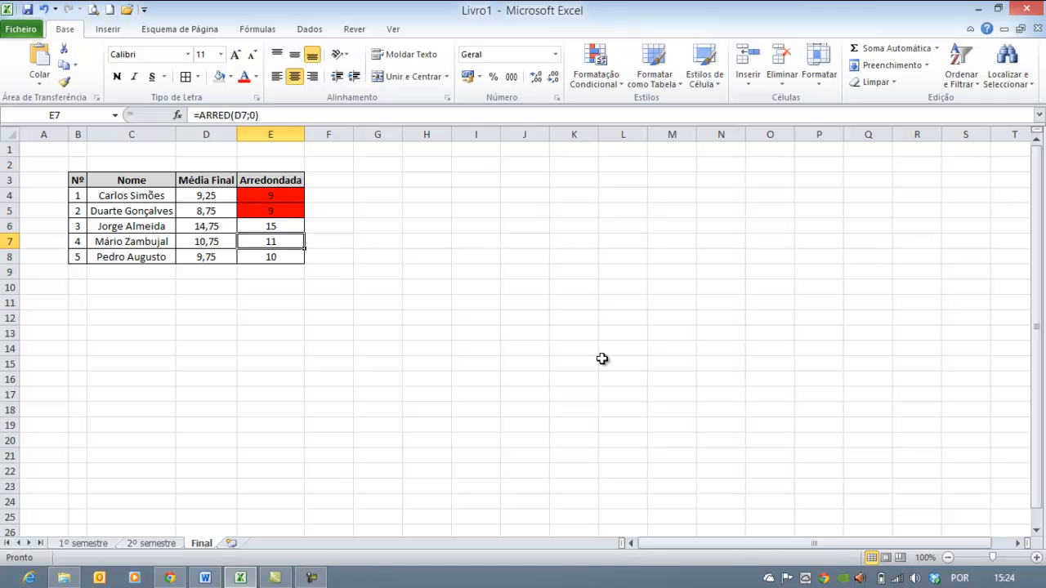
type("7")
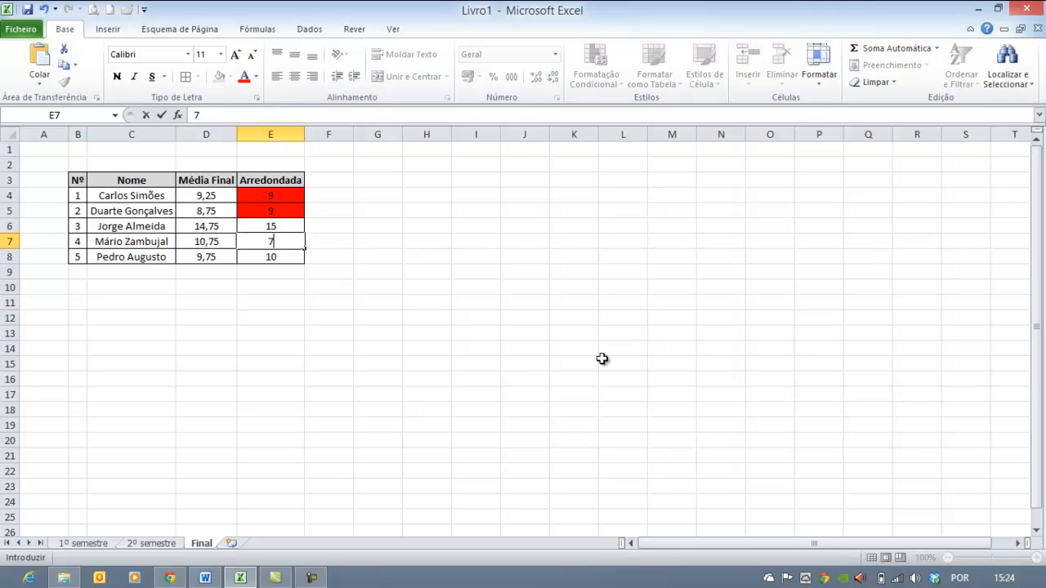
key("Return")
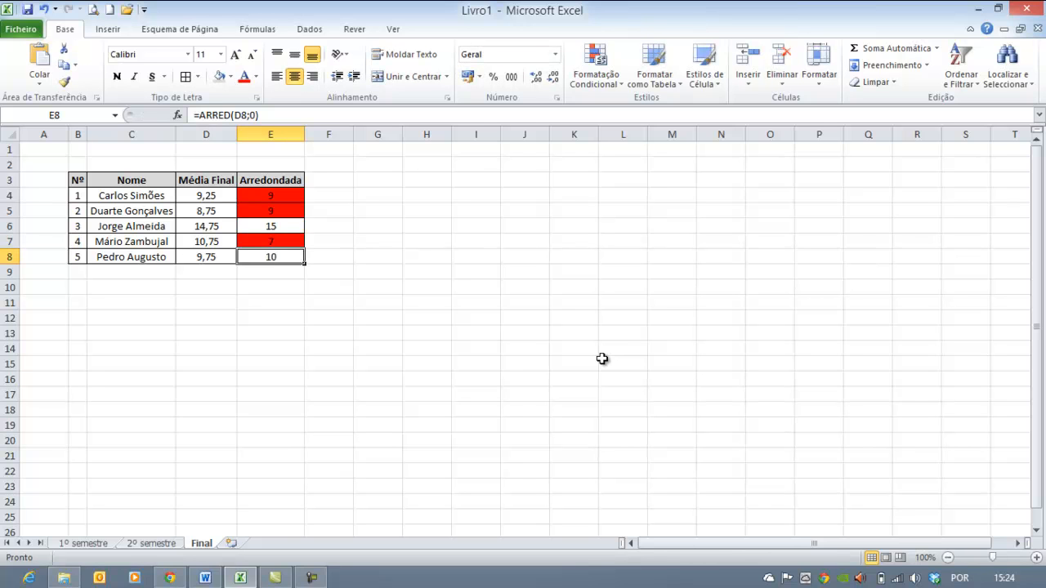
left_click(44, 9)
left_click(79, 195)
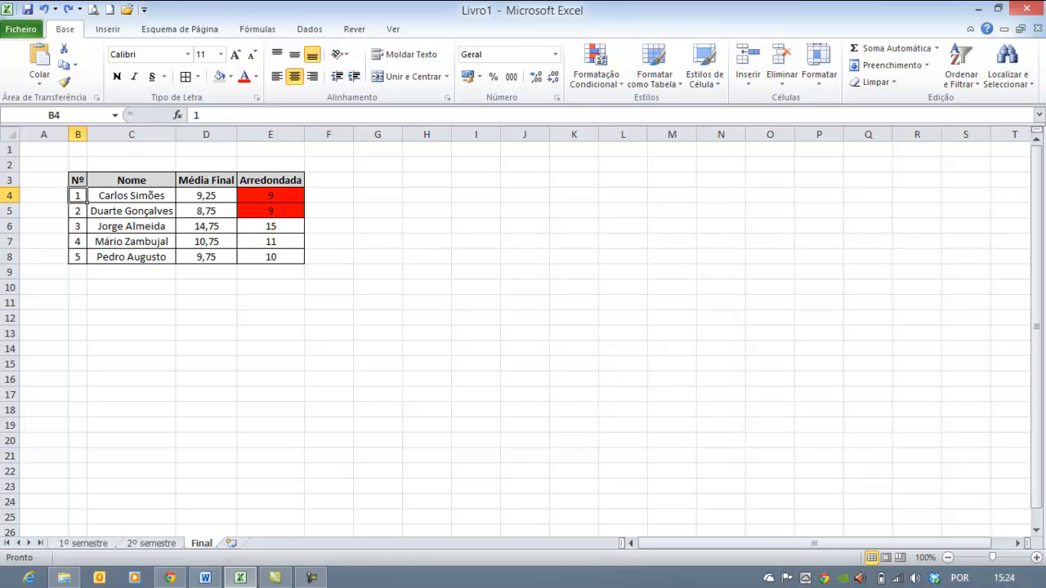
- Switch to the Exercício 10 document in Word, read task 7 on the file name, and return to Excel
key("alt+Tab")
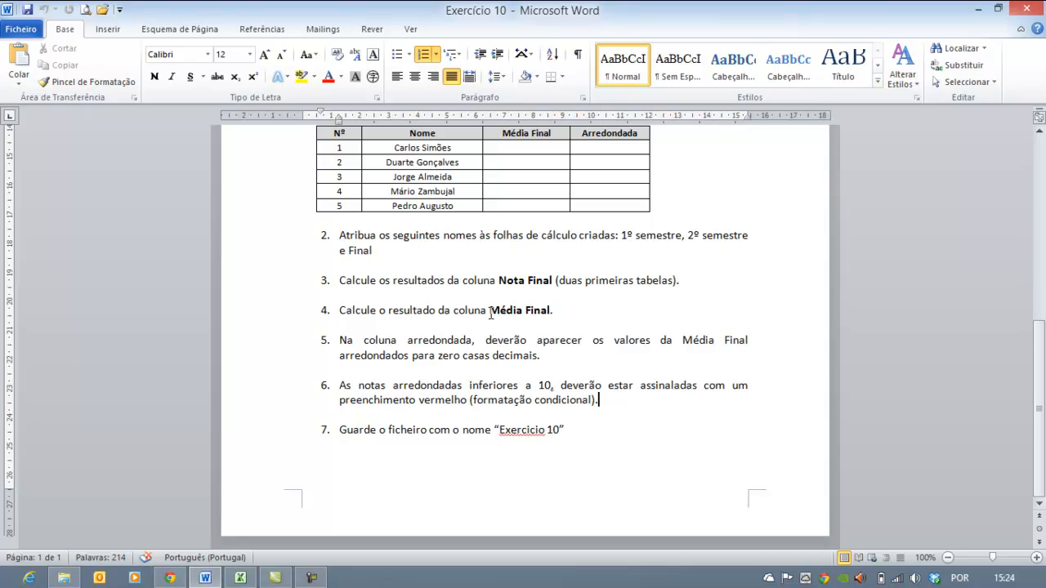
left_click_drag(572, 434, 453, 431)
left_click(453, 431)
left_click(213, 579)
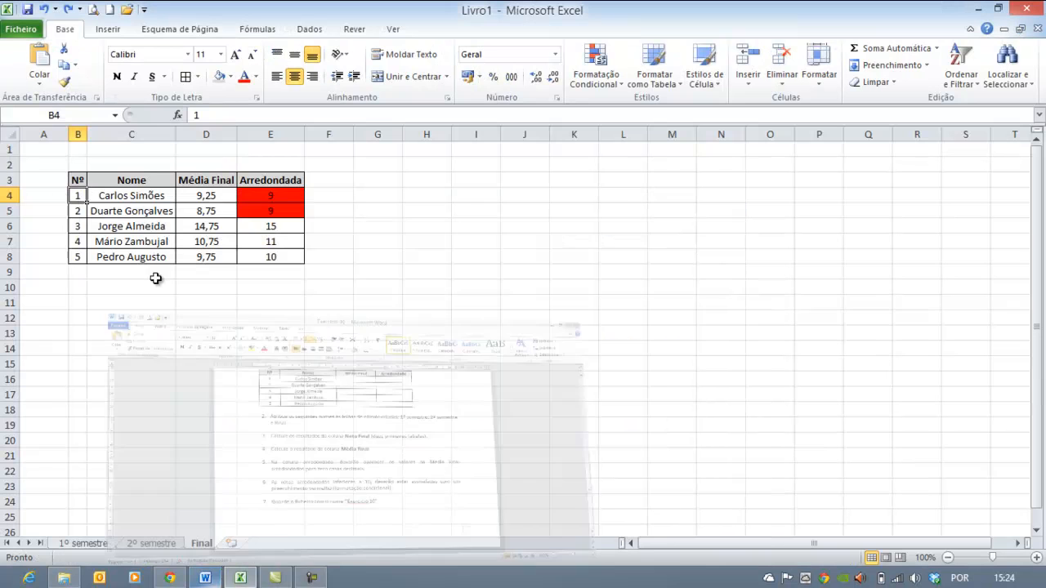
- Save the workbook in Ambiente de trabalho as "exercicio 10", keeping the Livro do Excel type
left_click(21, 29)
left_click(35, 71)
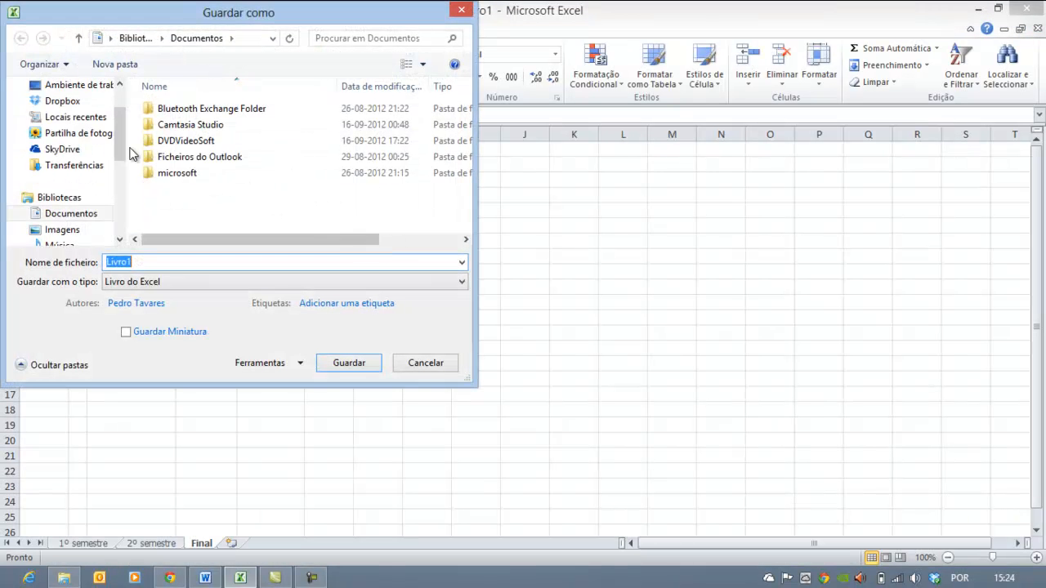
left_click_drag(122, 128, 117, 94)
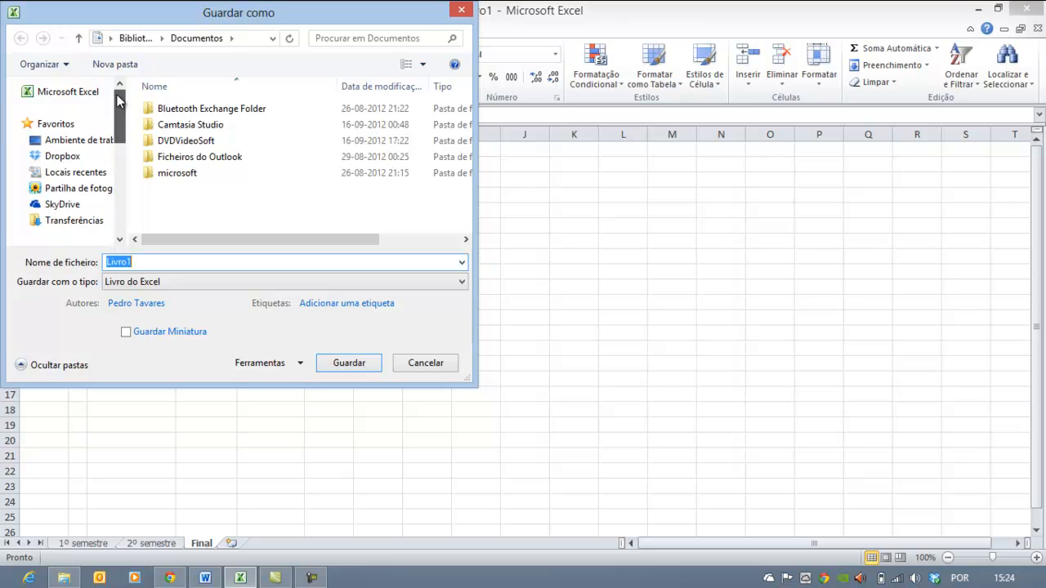
left_click(91, 139)
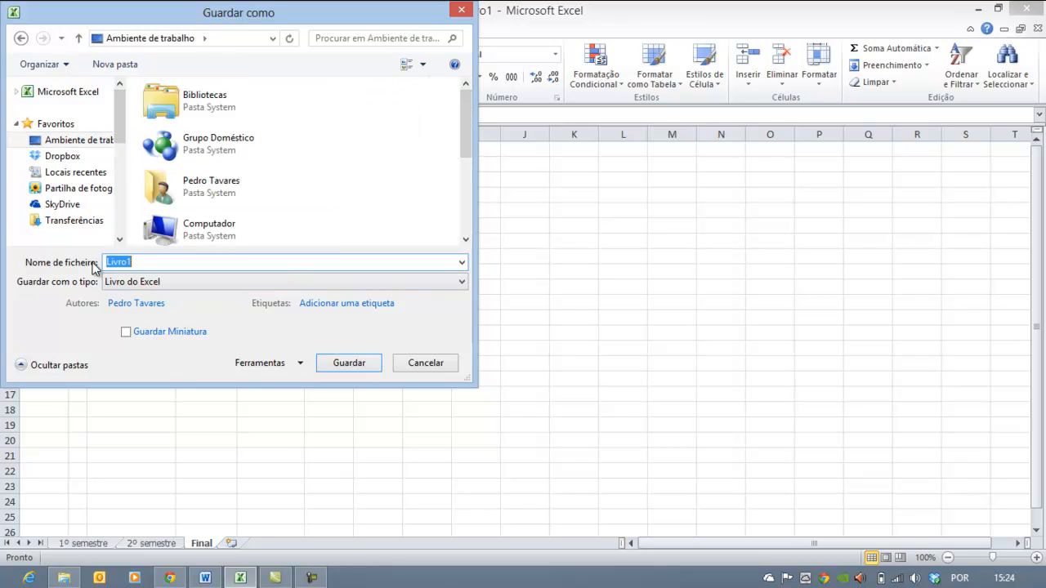
type("exercicio 10")
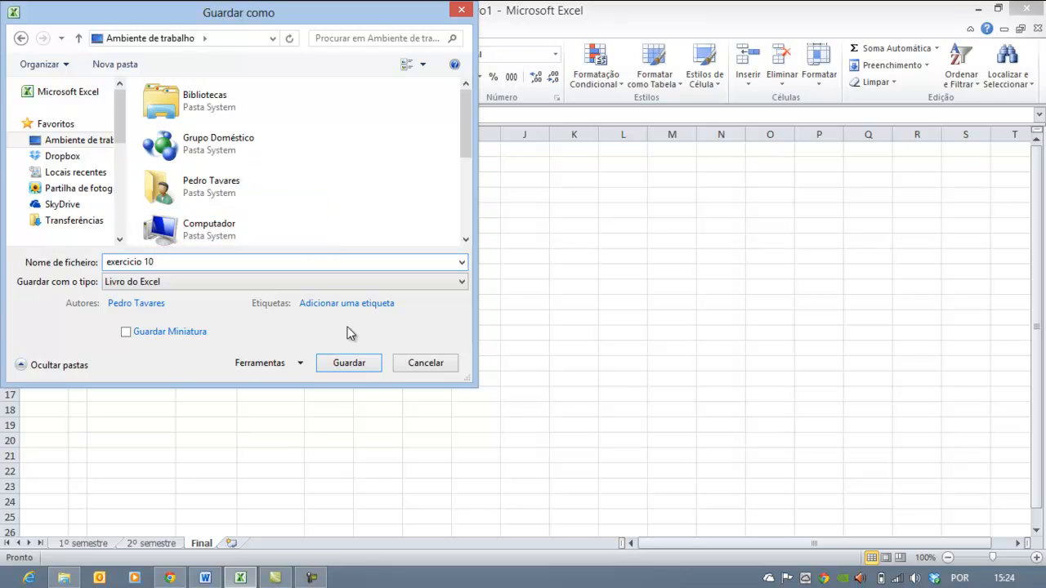
left_click(347, 362)
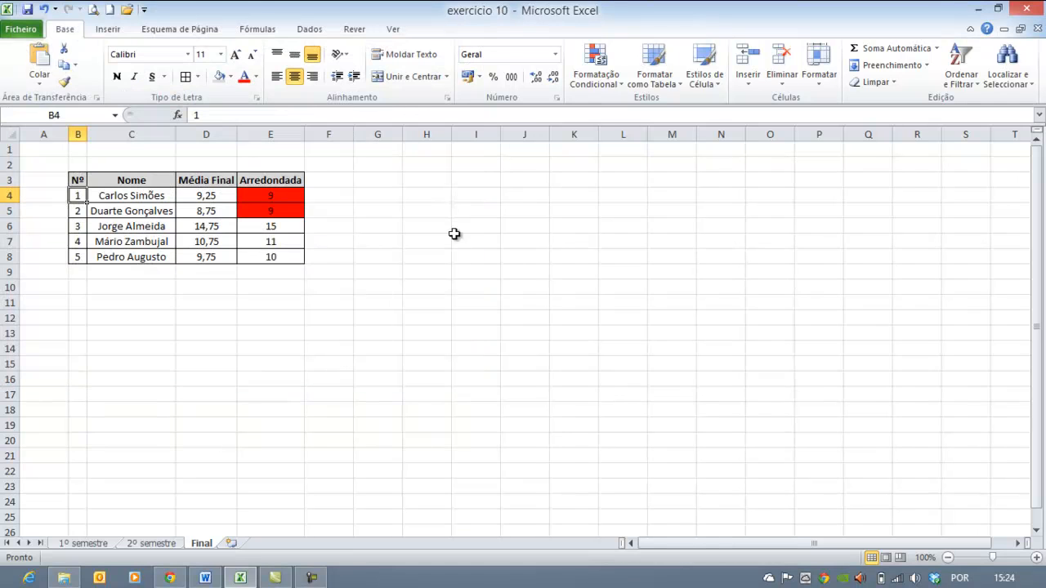